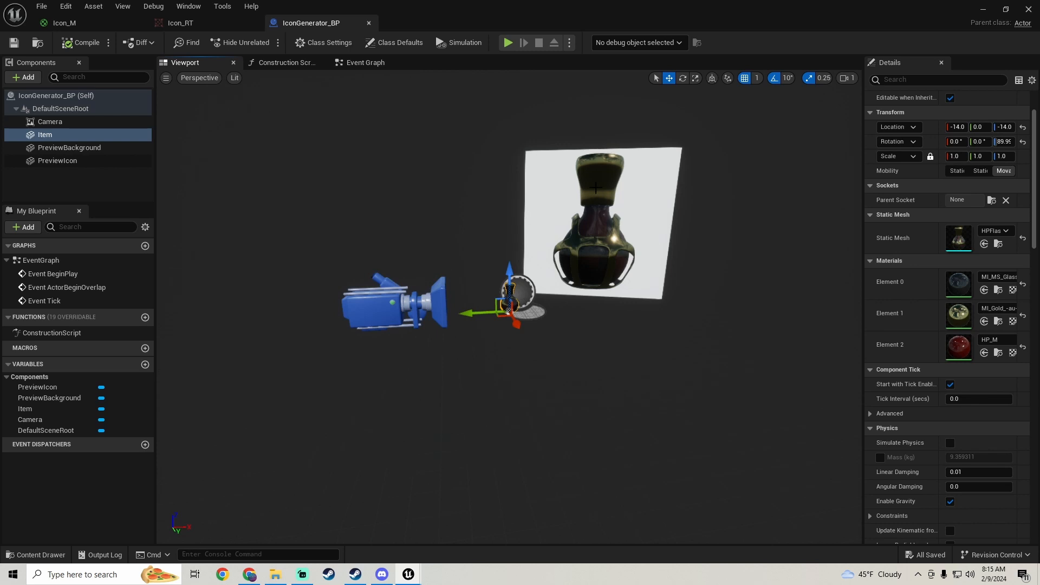
- Review the finished Icon_RT render target and open the HPFlask_T texture in the Materials folder for inspection
click(210, 24)
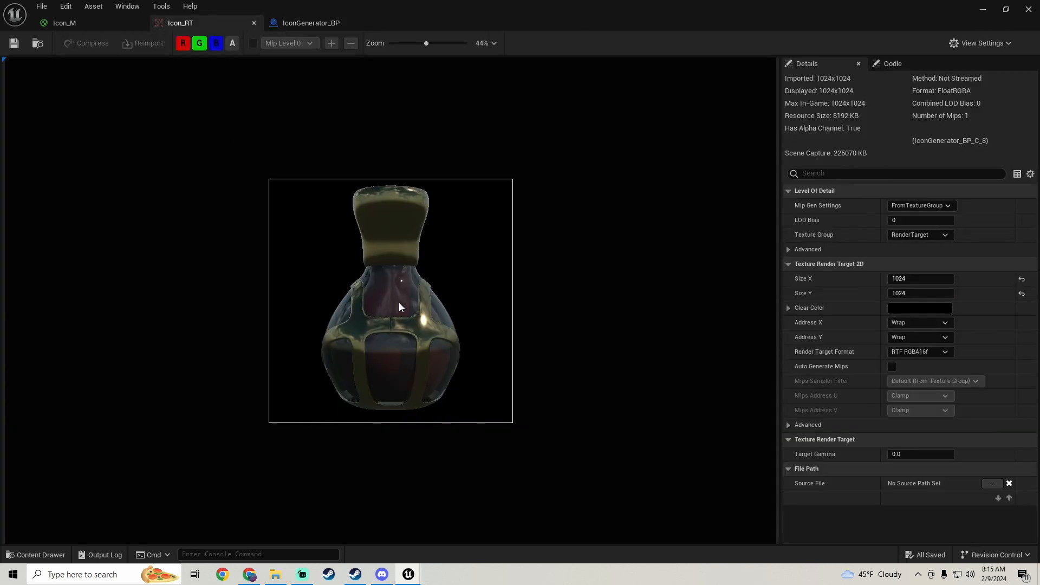
click(982, 10)
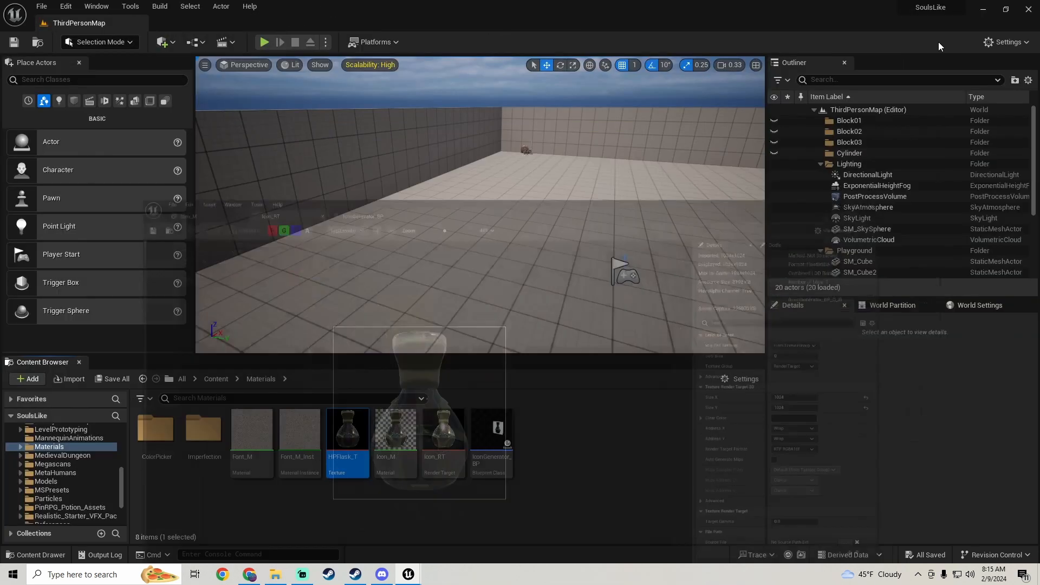
double_click(355, 461)
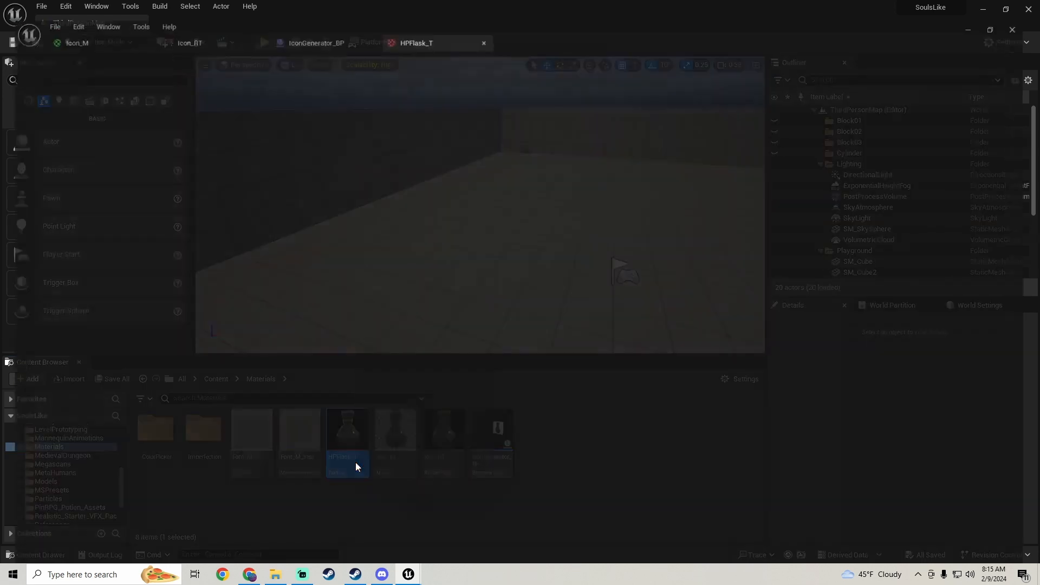
scroll(446, 307, down, 4)
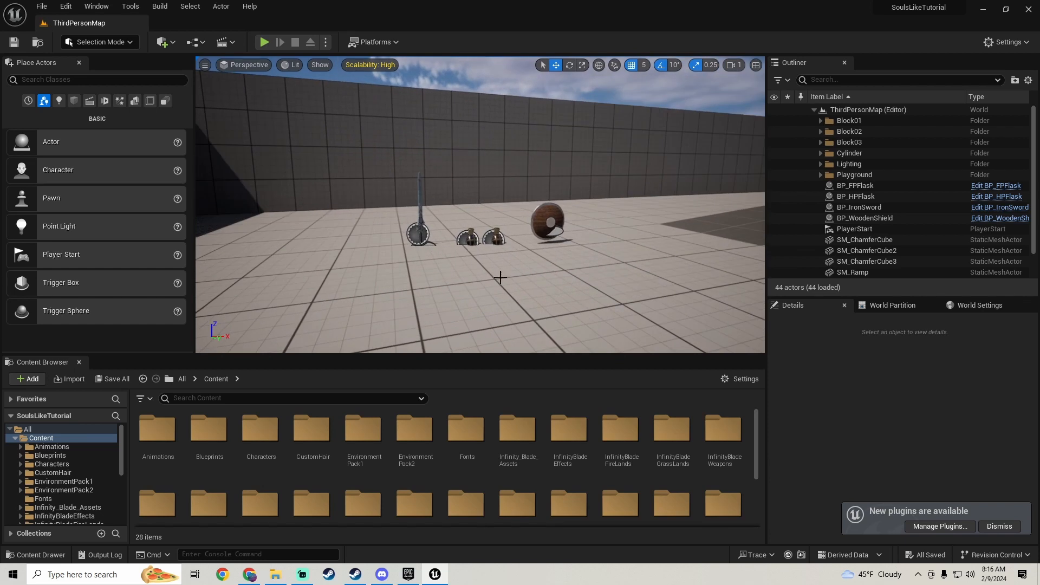
- Create a new folder named IconGenerator inside the Materials folder of the SoulsLikeTutorial project
scroll(79, 461, down, 3)
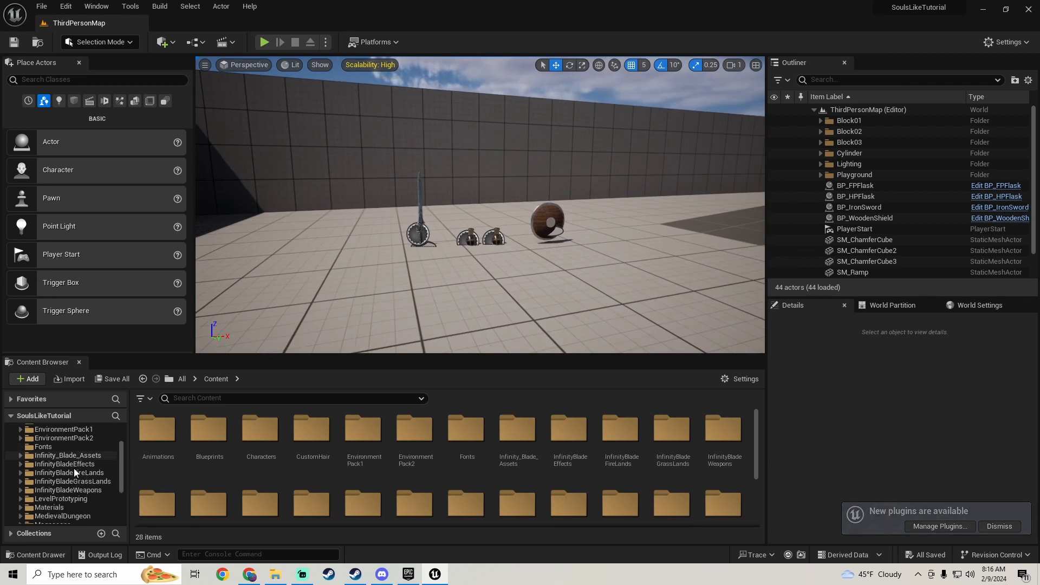
click(59, 508)
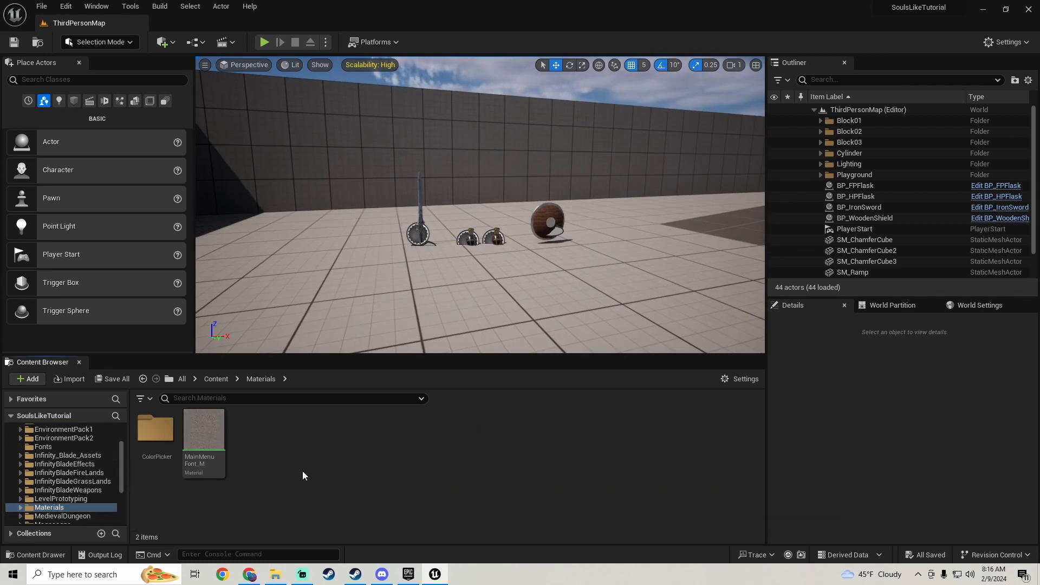
right_click(278, 455)
click(324, 102)
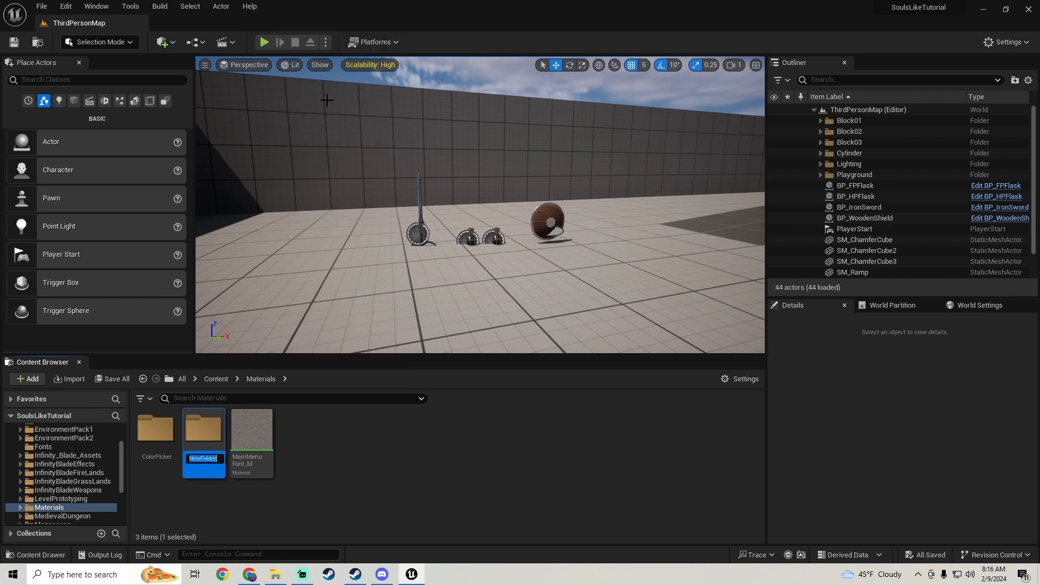
text(IconGener)
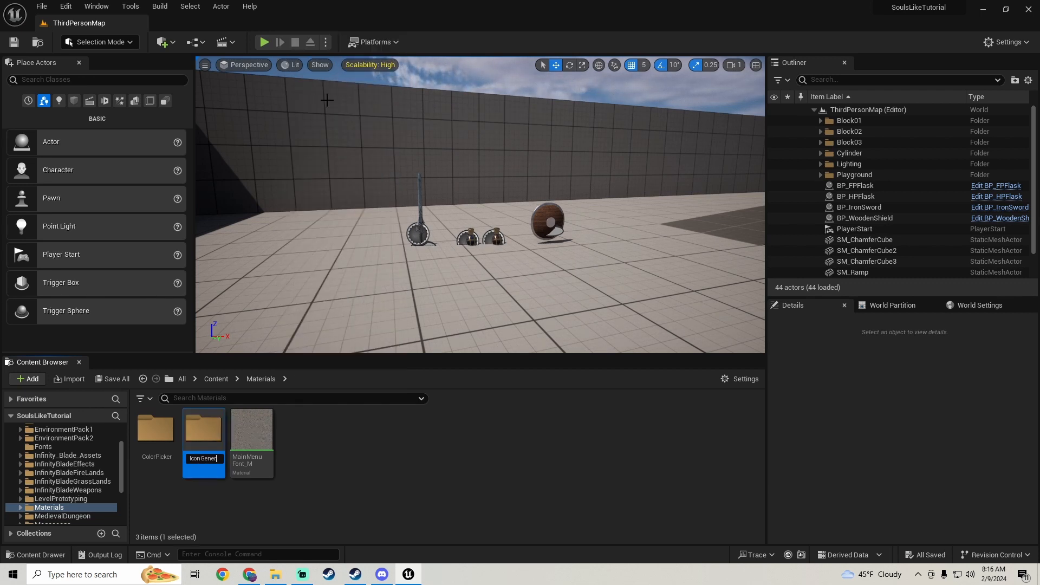
text(ator)
key(Return)
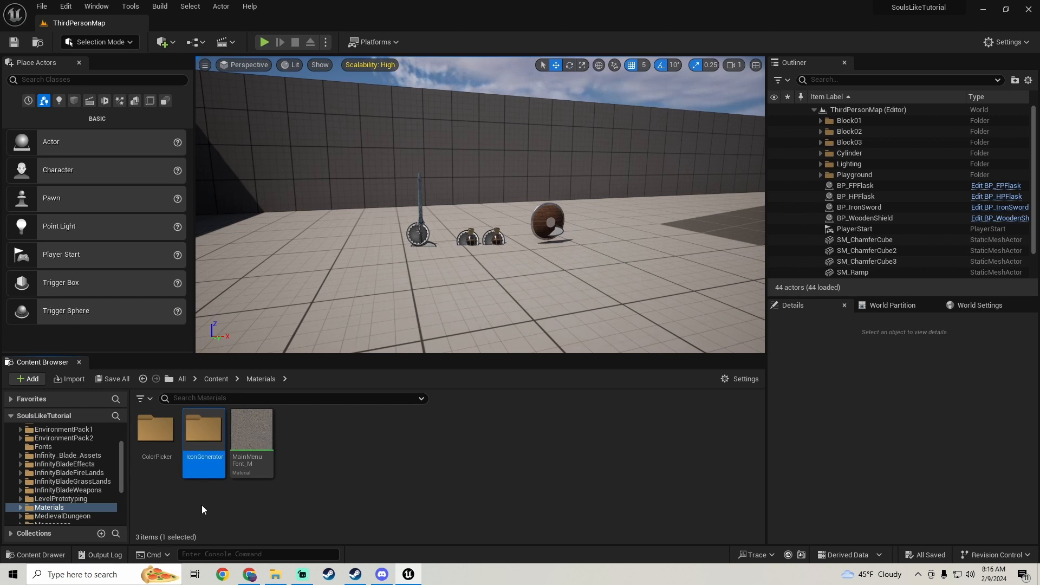
- Create a render target named Icon_RT in the IconGenerator folder and open it for editing
double_click(204, 442)
right_click(204, 444)
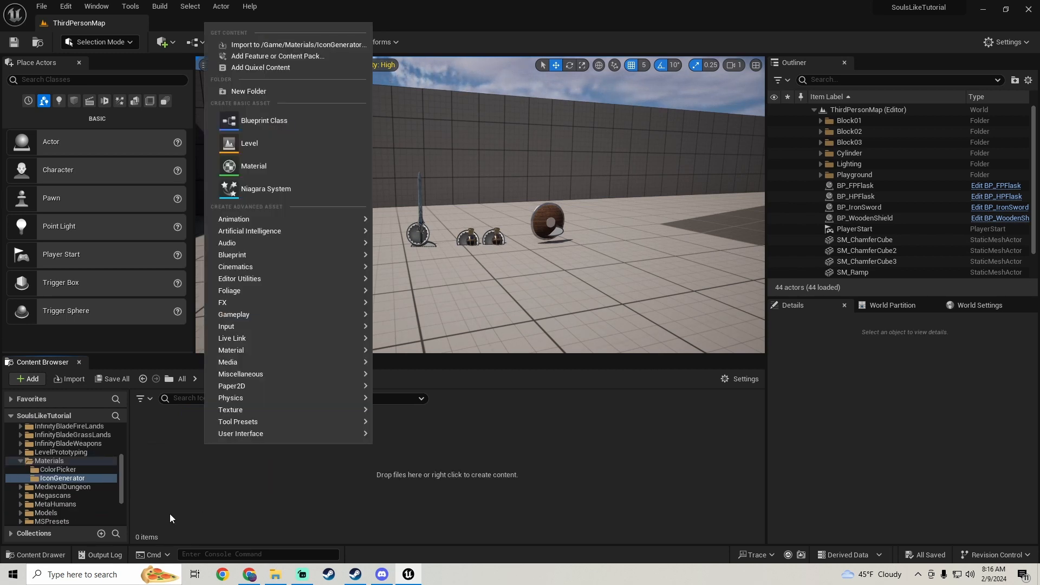
mouse_move(255, 414)
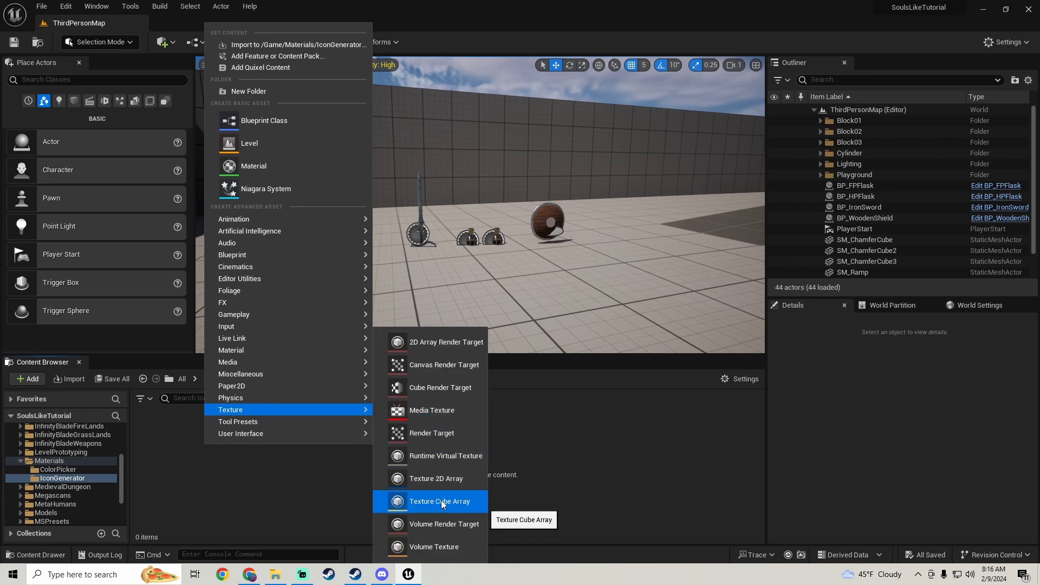
click(430, 434)
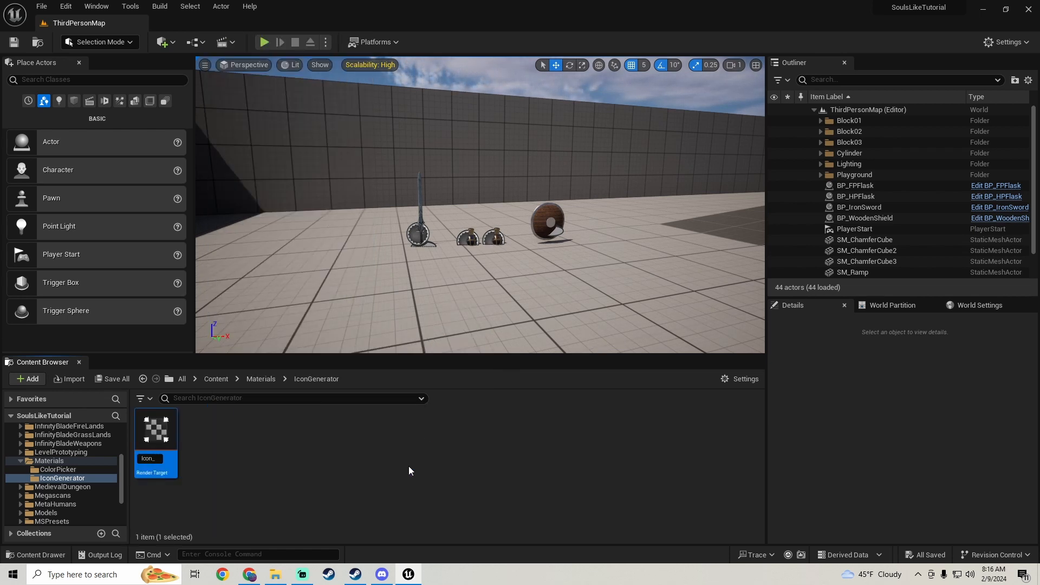
key(Return)
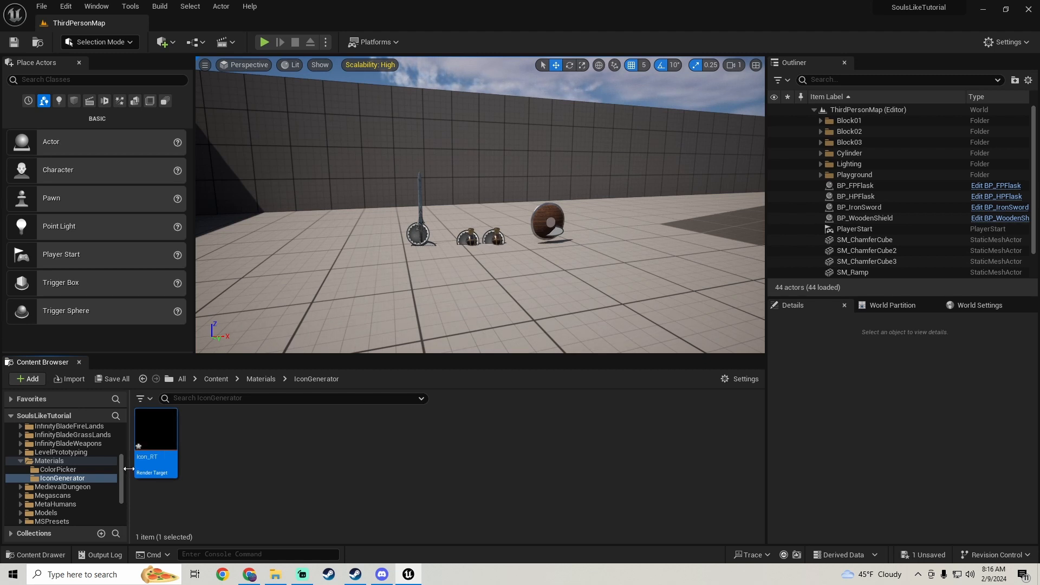
double_click(155, 434)
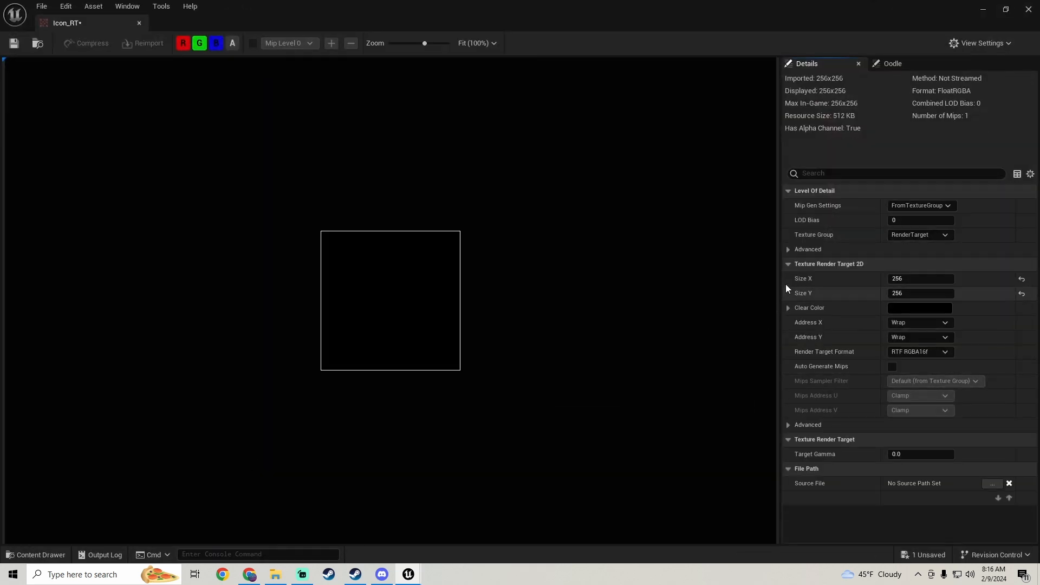
- Try out render target sizes of 512 × 256, 256 × 256 and 256 × 512 on Icon_RT
click(921, 278)
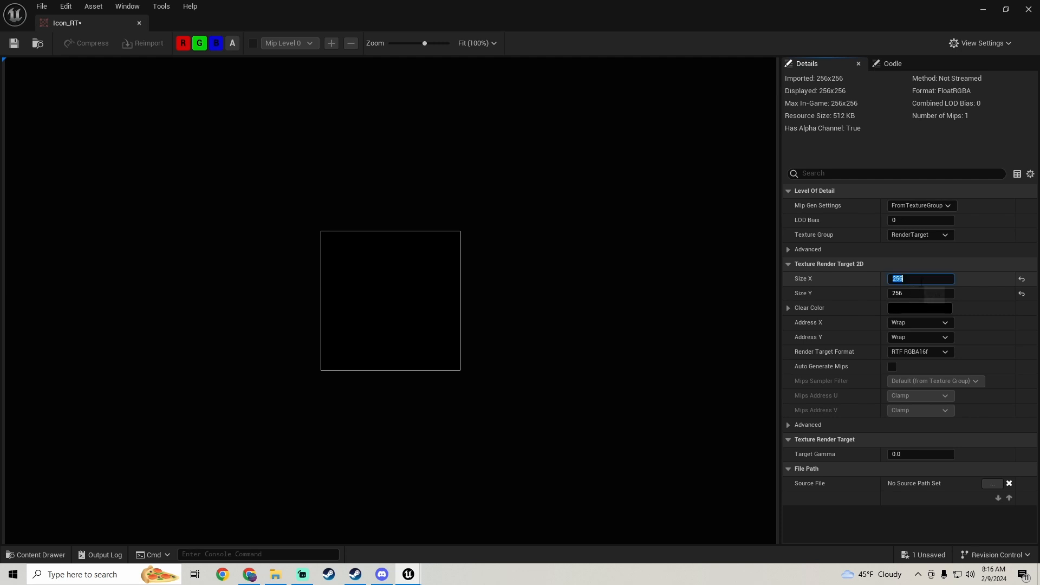
text(512)
key(Return)
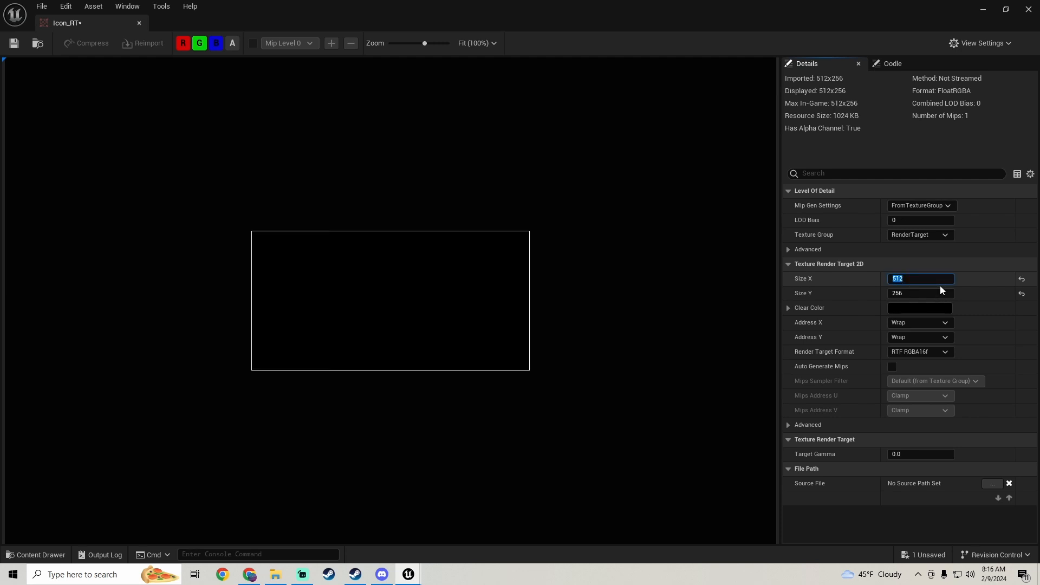
text(256)
key(Return)
click(925, 292)
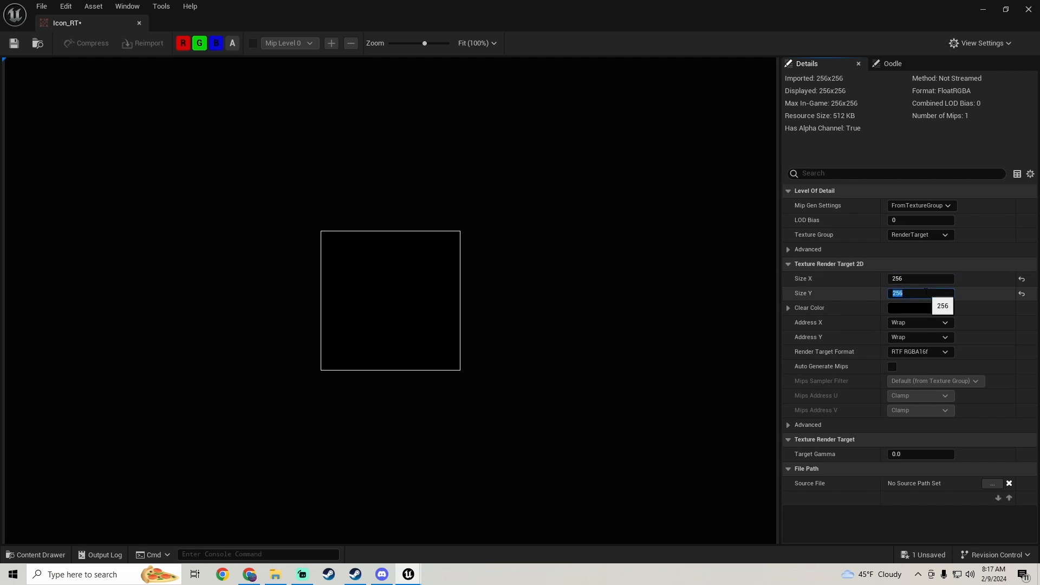
text(512)
key(Return)
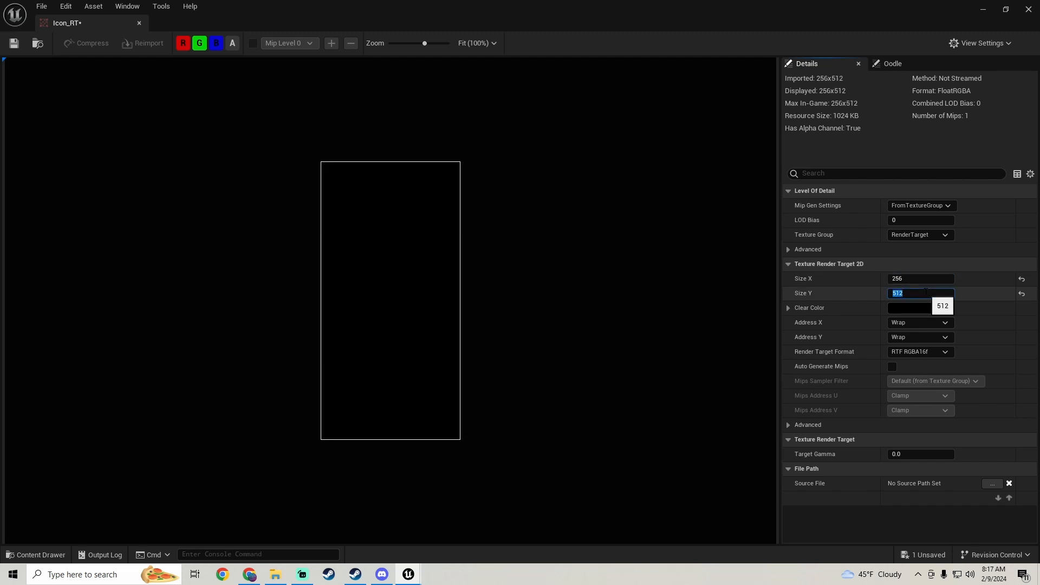
- Set Size X and Size Y of Icon_RT to 1024, save the render target and close its editor
click(913, 278)
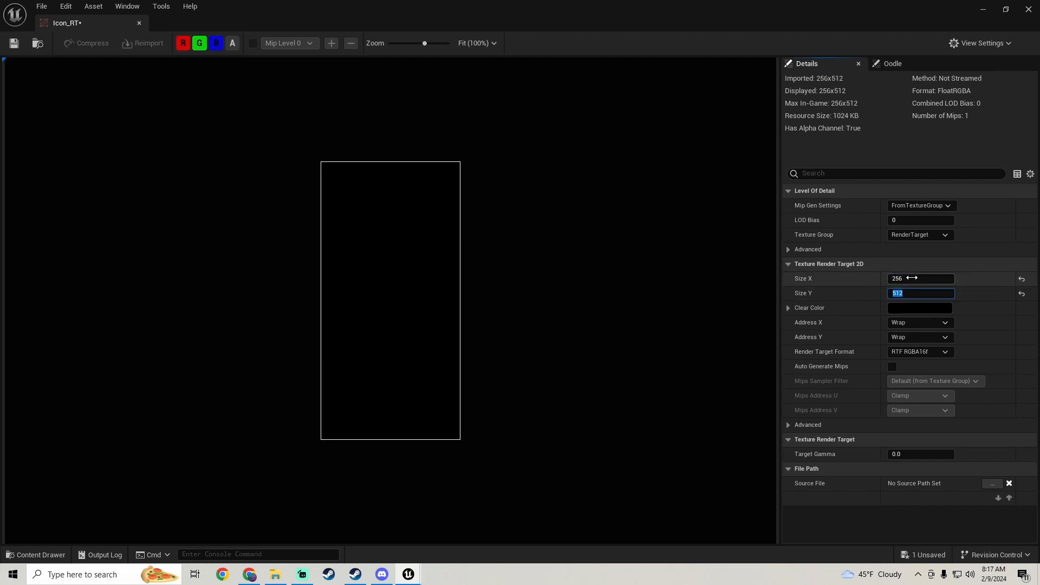
text(1024)
key(Return)
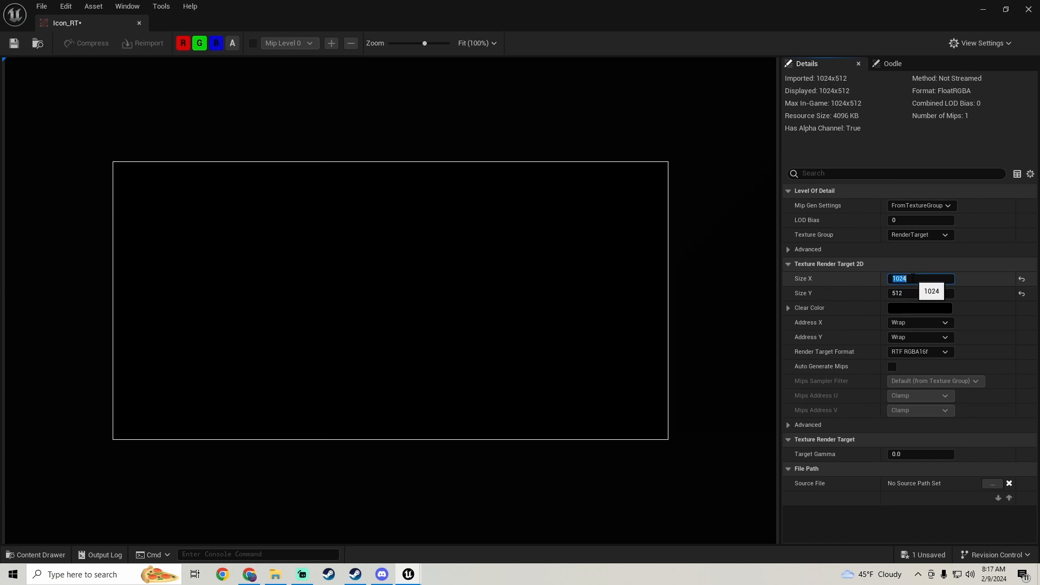
click(911, 293)
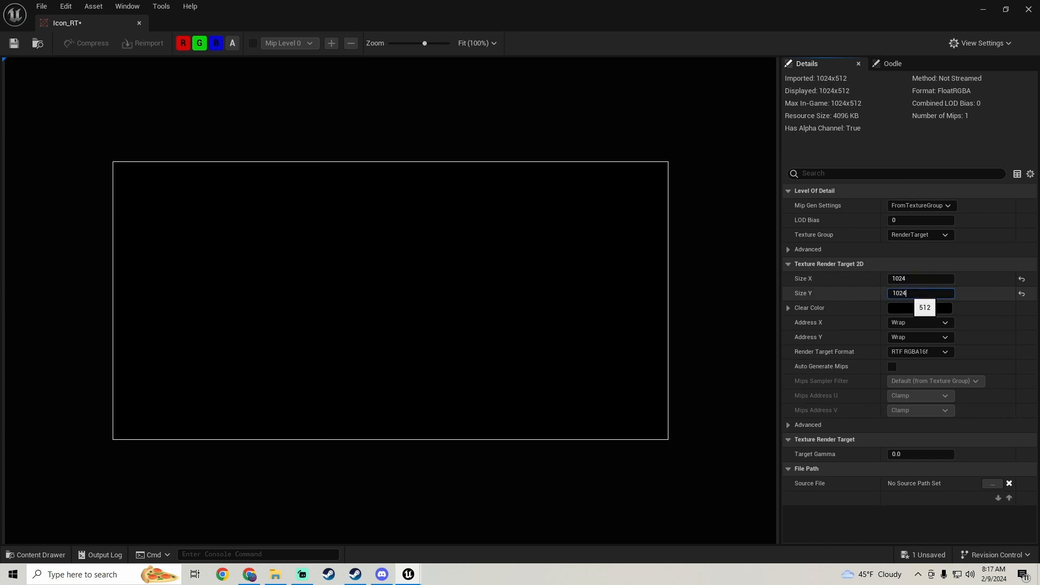
text(1024)
key(Return)
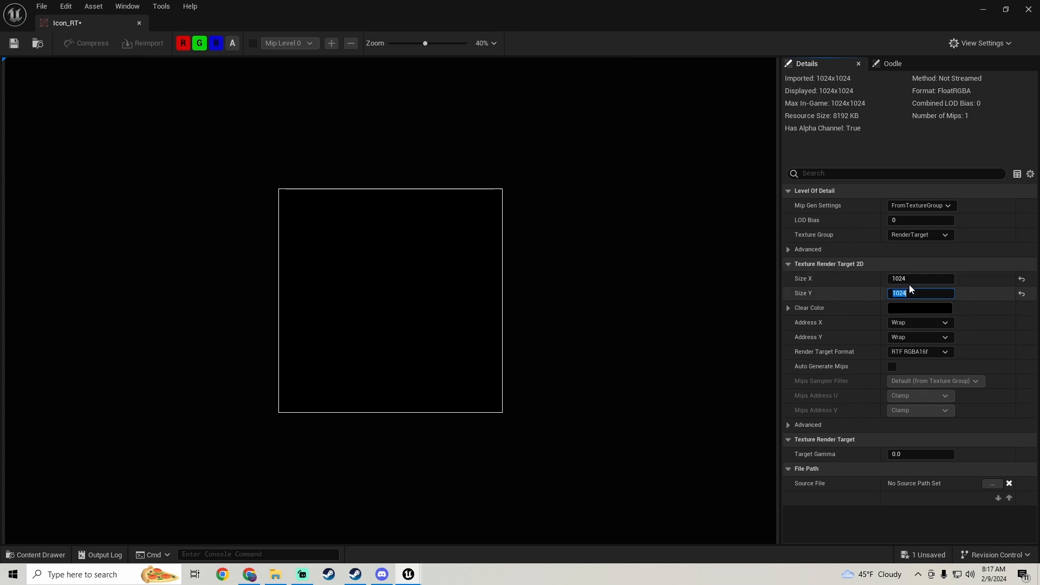
click(15, 43)
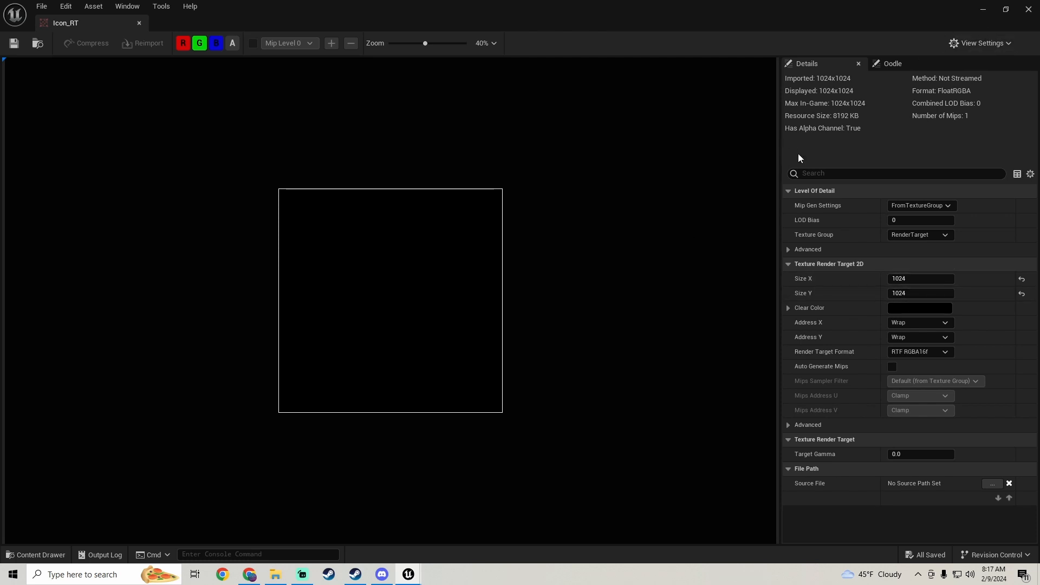
click(1029, 8)
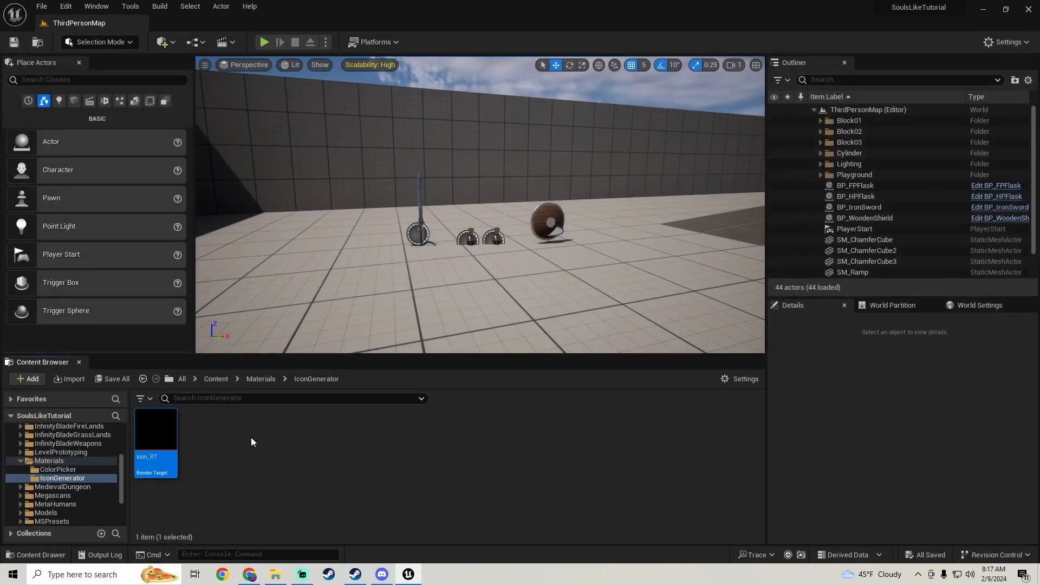
- Create a material named Icon_M in the IconGenerator folder
right_click(200, 460)
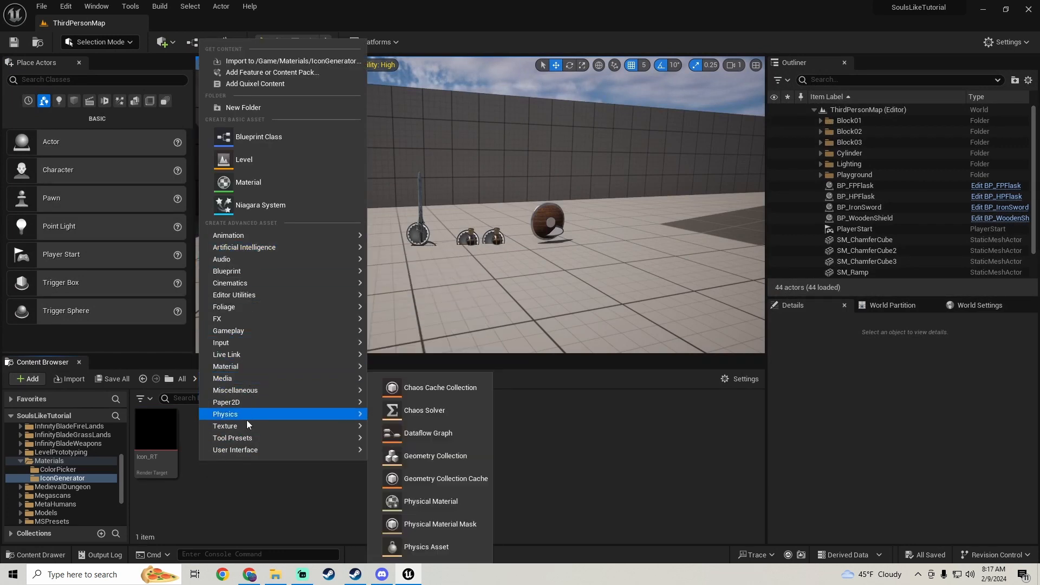
mouse_move(241, 368)
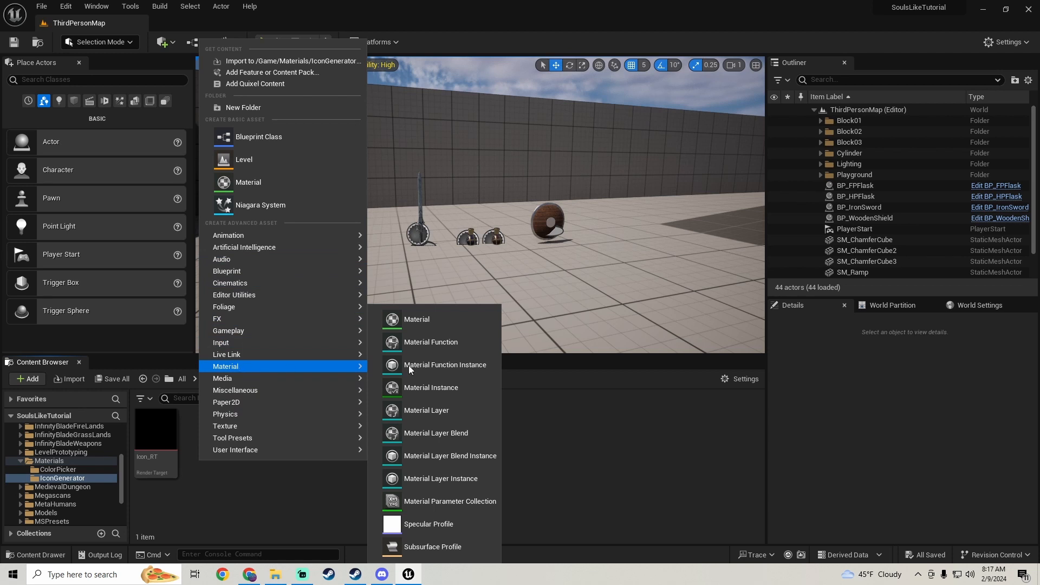
click(438, 324)
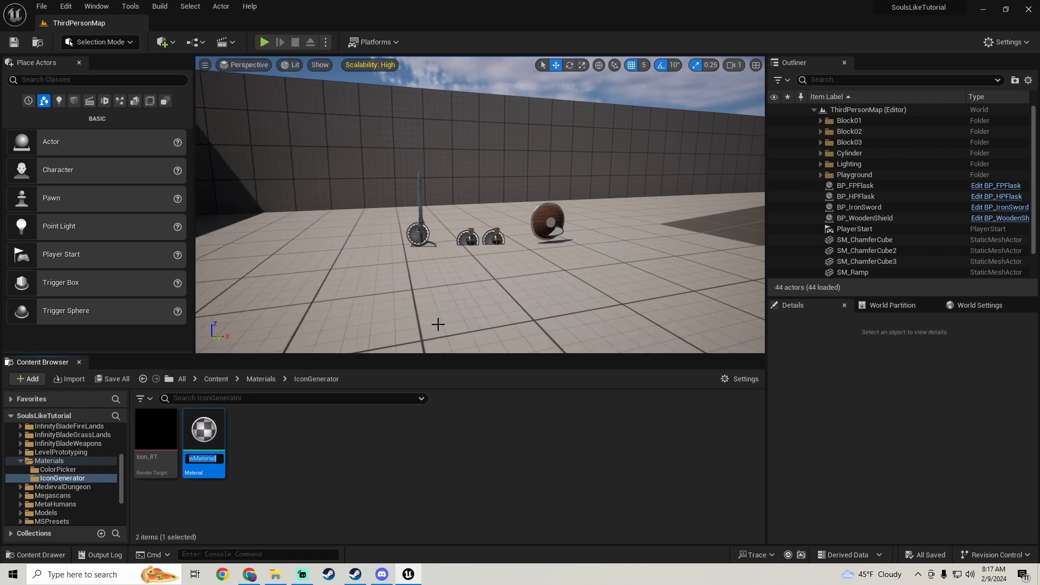
text(Icon)
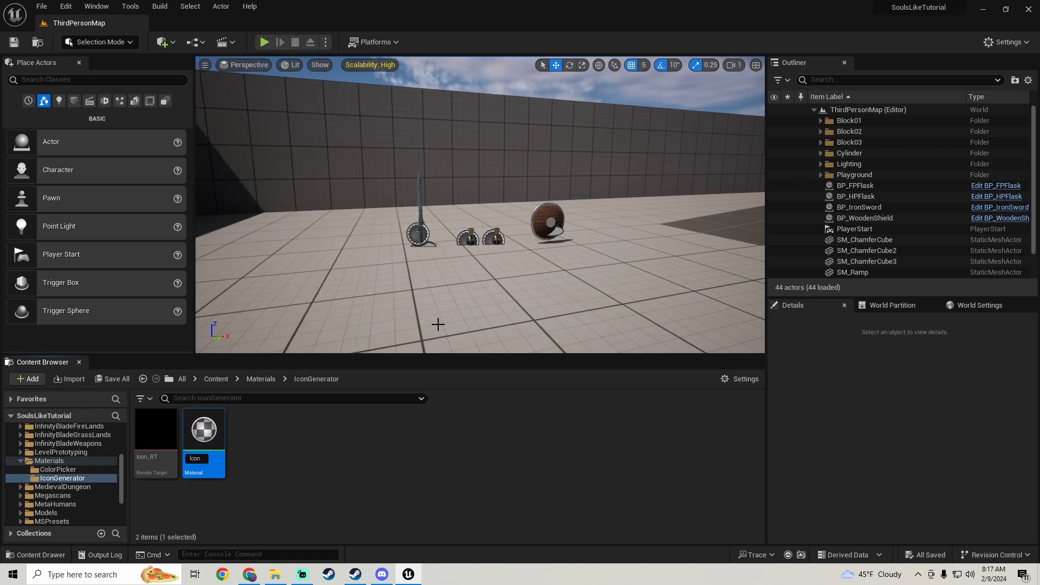
text(_M)
key(Return)
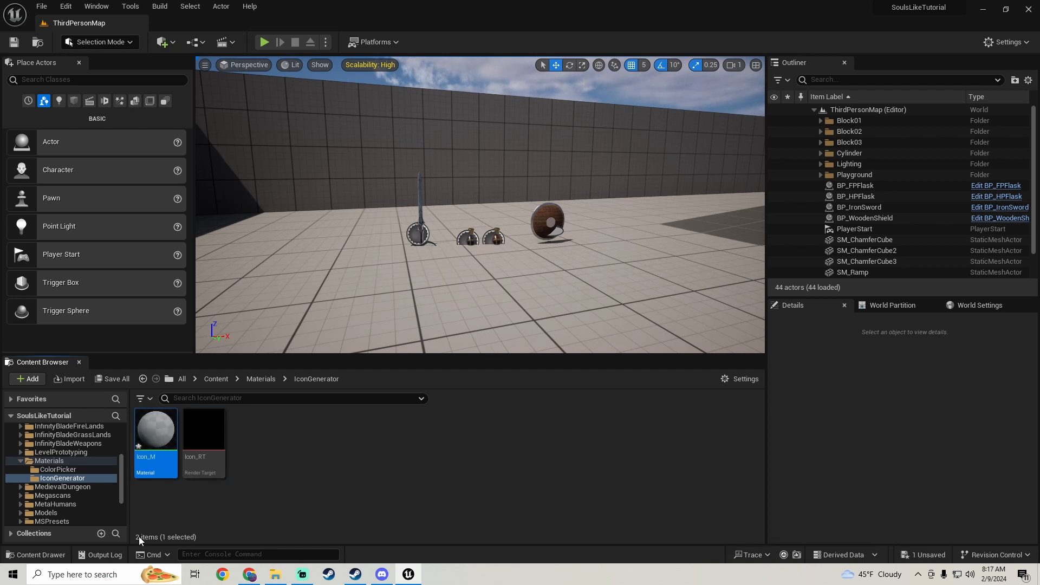
- Open Icon_M and set its material domain to User Interface and its blend mode to Translucent
double_click(156, 431)
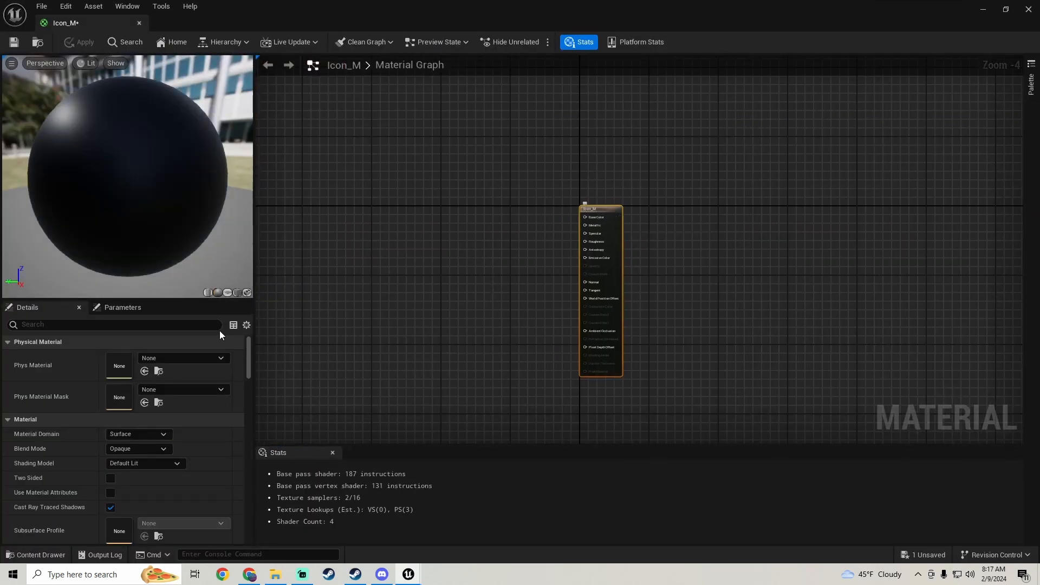
click(140, 435)
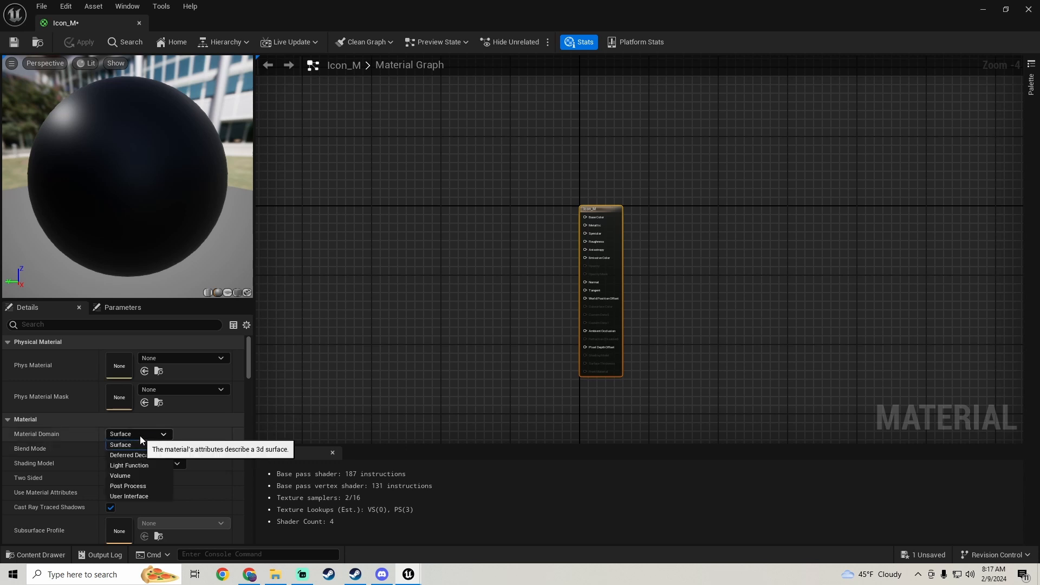
click(129, 496)
scroll(612, 240, up, 2)
scroll(645, 248, up, 1)
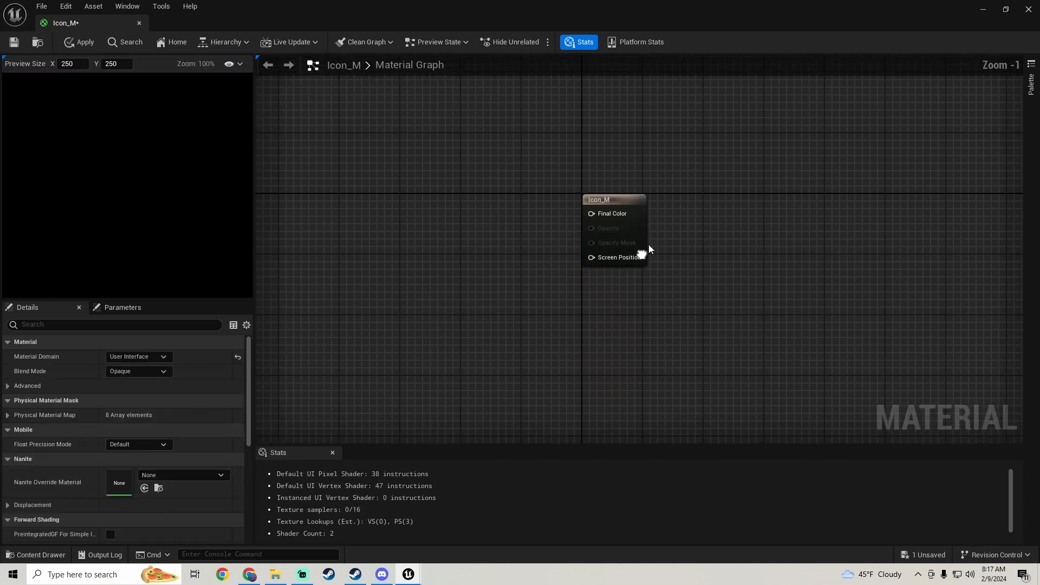
click(639, 226)
click(116, 373)
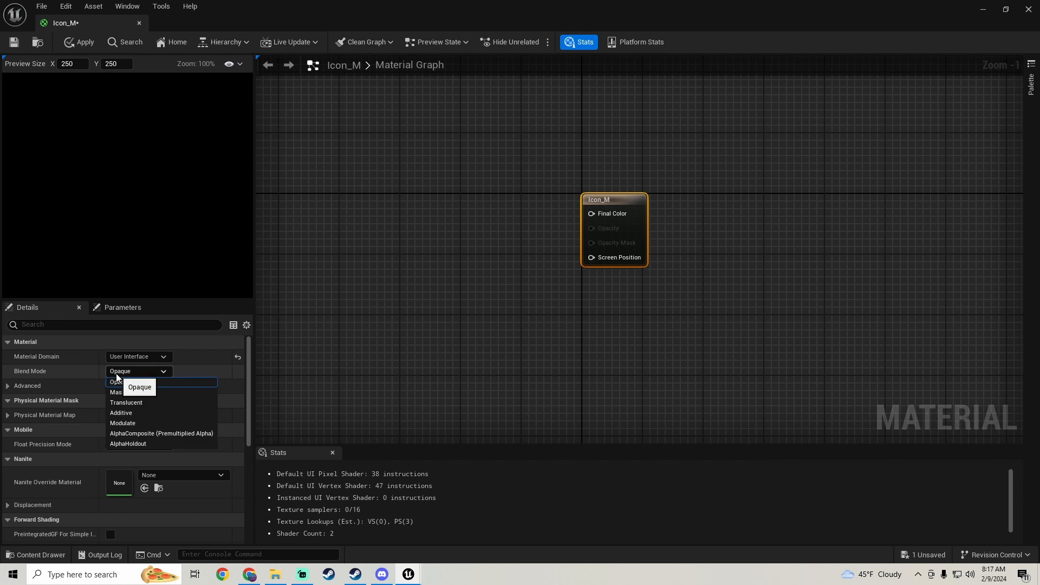
click(130, 402)
- Add a Texture Sample node to the Icon_M graph, beside the material output node
scroll(471, 290, down, 2)
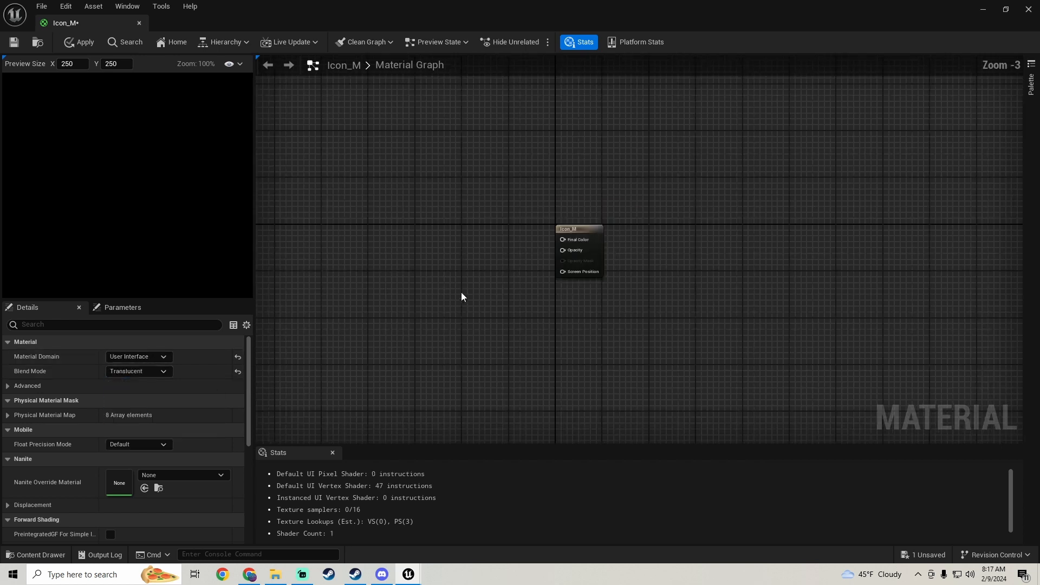
click(421, 239)
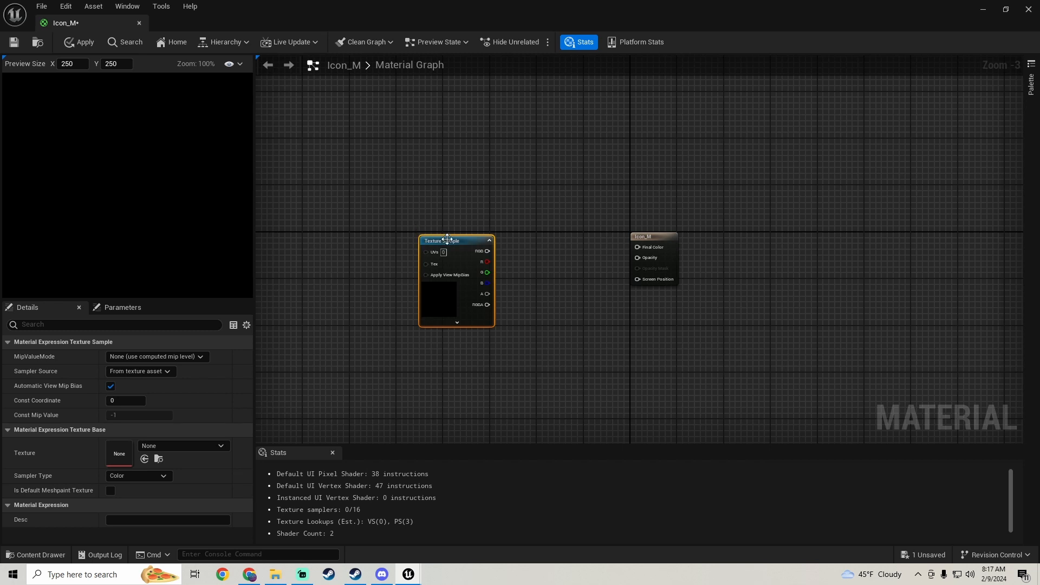
- Assign the Icon_RT render target as the texture of the Texture Sample node
drag(460, 245, 436, 230)
right_drag(419, 359, 440, 342)
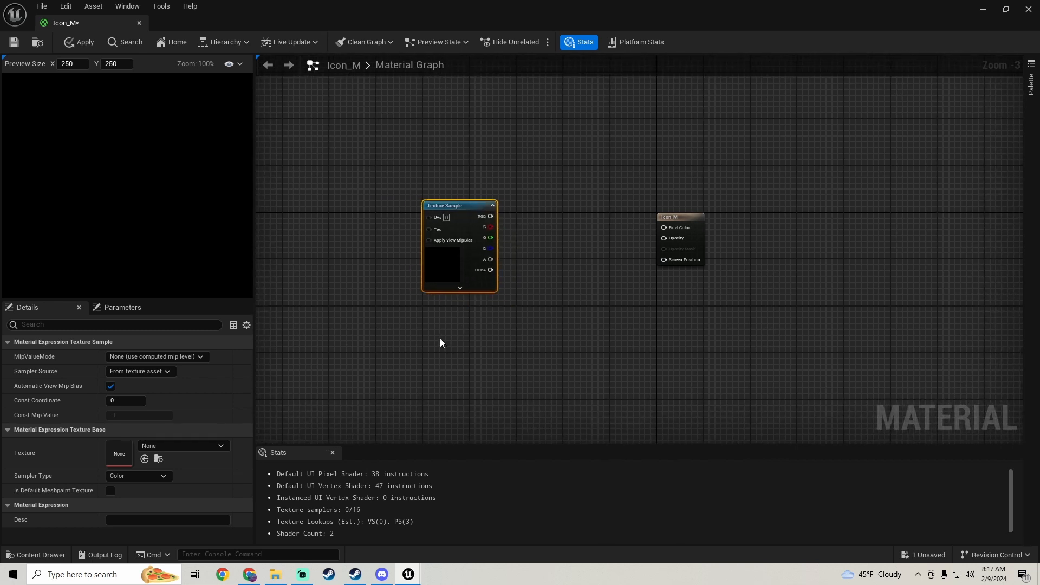
click(198, 446)
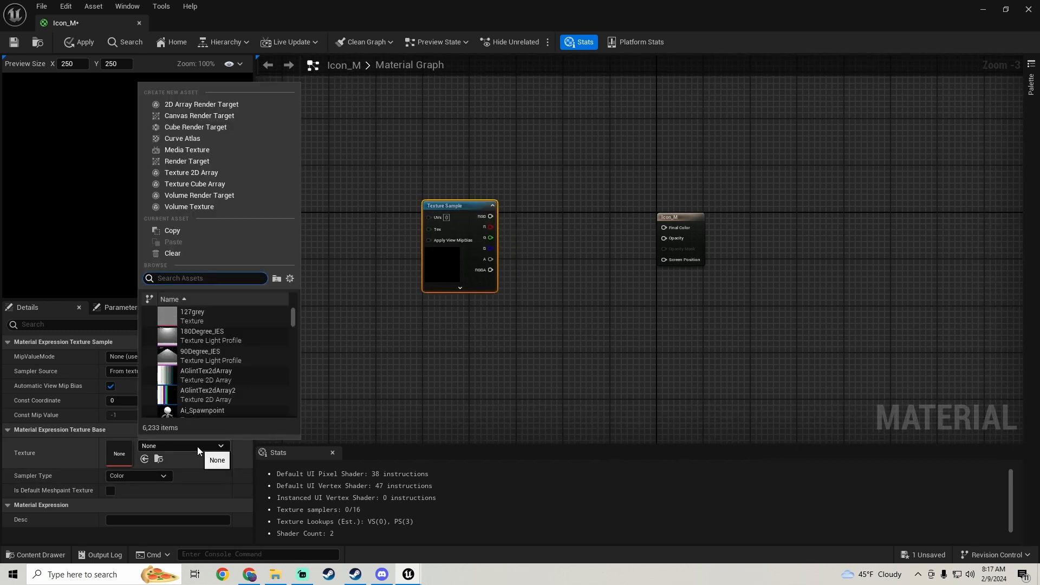
text(icon)
scroll(242, 360, down, 3)
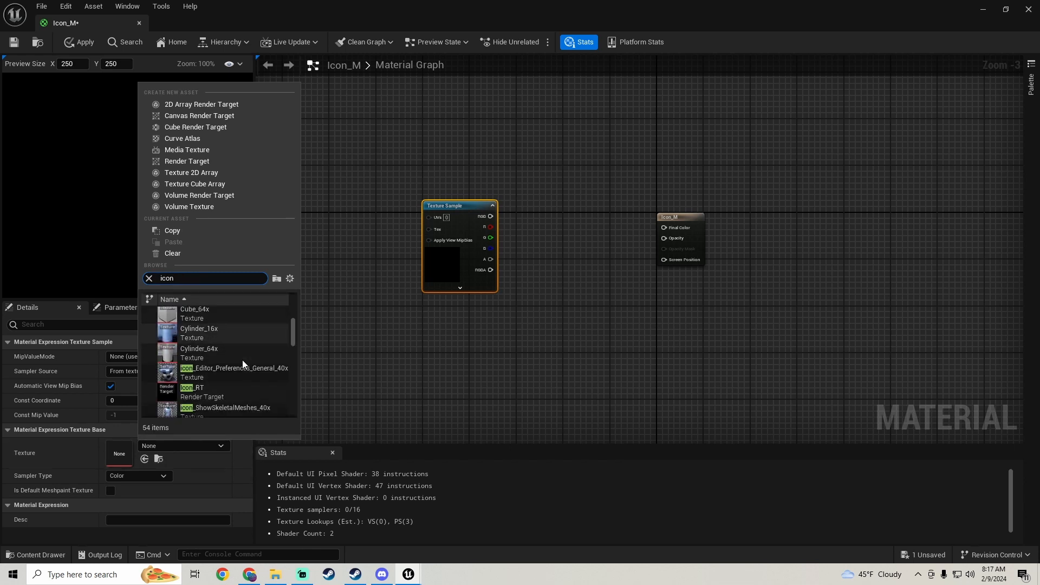
click(218, 326)
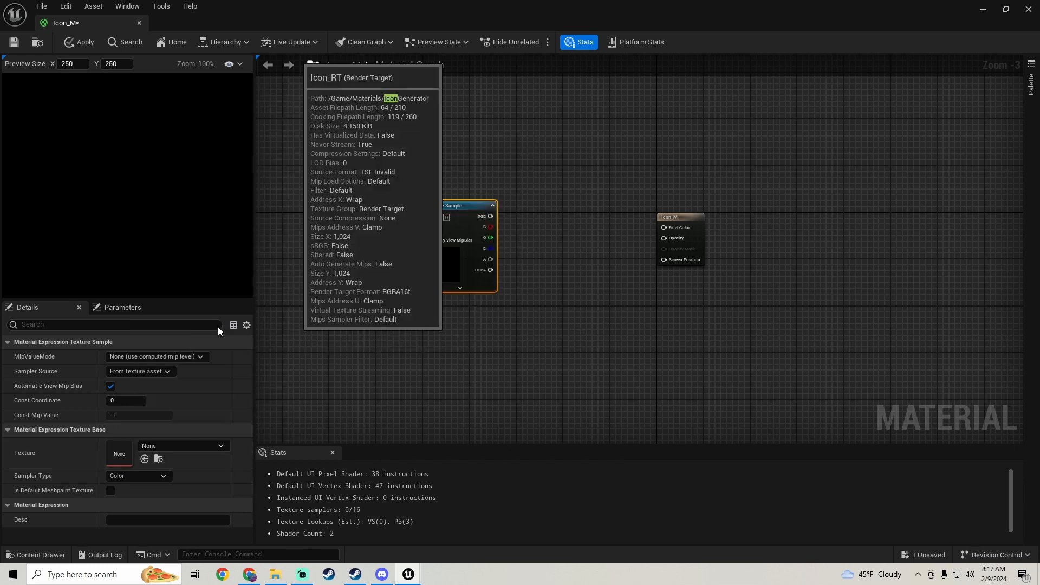
right_drag(393, 311, 412, 308)
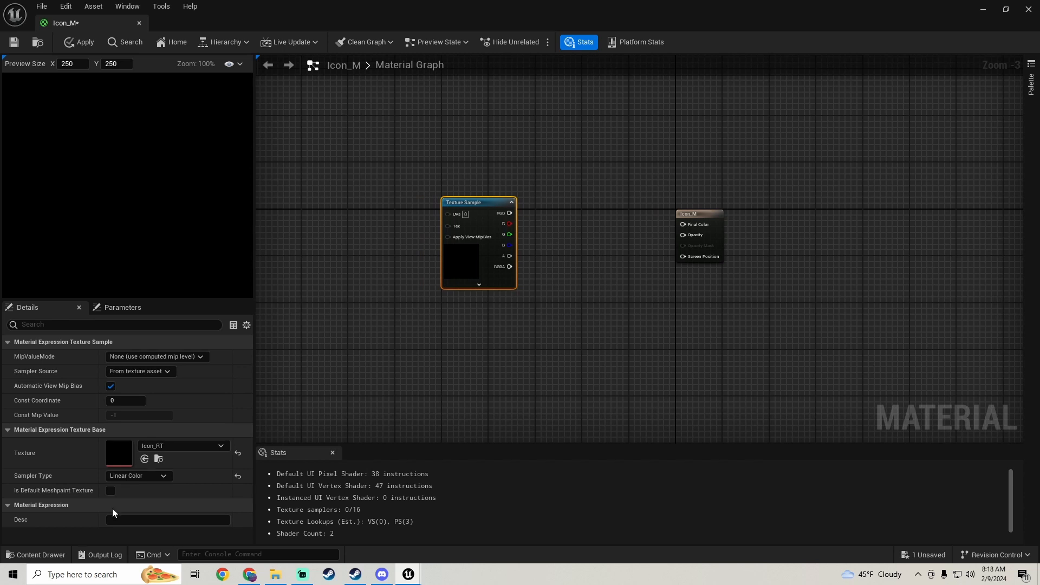
- Move the Texture Sample node farther from the output node and connect its RGB output to Final Color
right_drag(464, 272, 492, 288)
drag(492, 288, 434, 289)
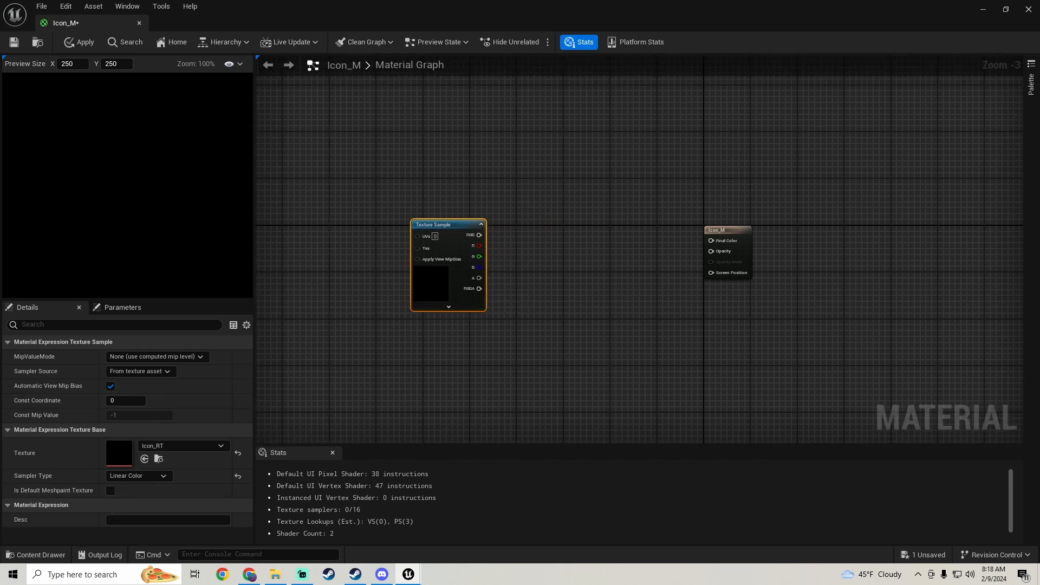
right_drag(503, 255, 432, 258)
drag(407, 239, 664, 233)
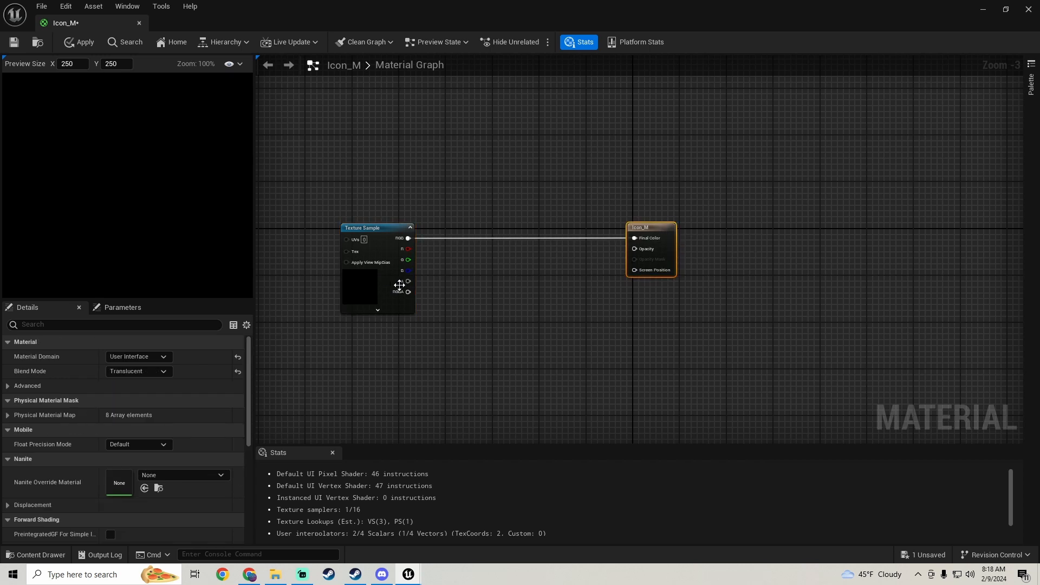
- Route the Texture Sample's alpha output through a new OneMinus node into the Opacity input of Icon_M
drag(409, 282, 450, 282)
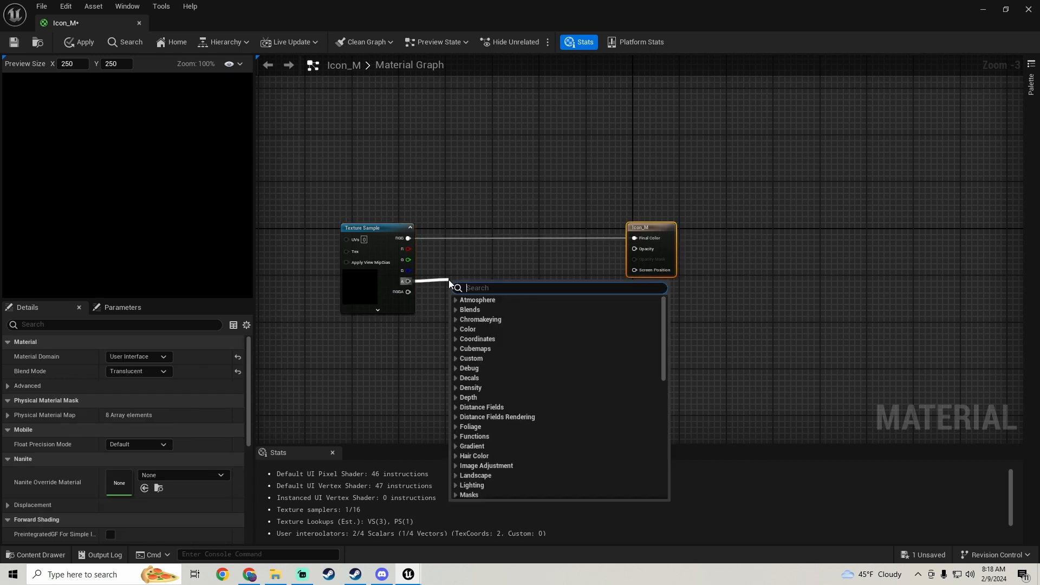
text(one m)
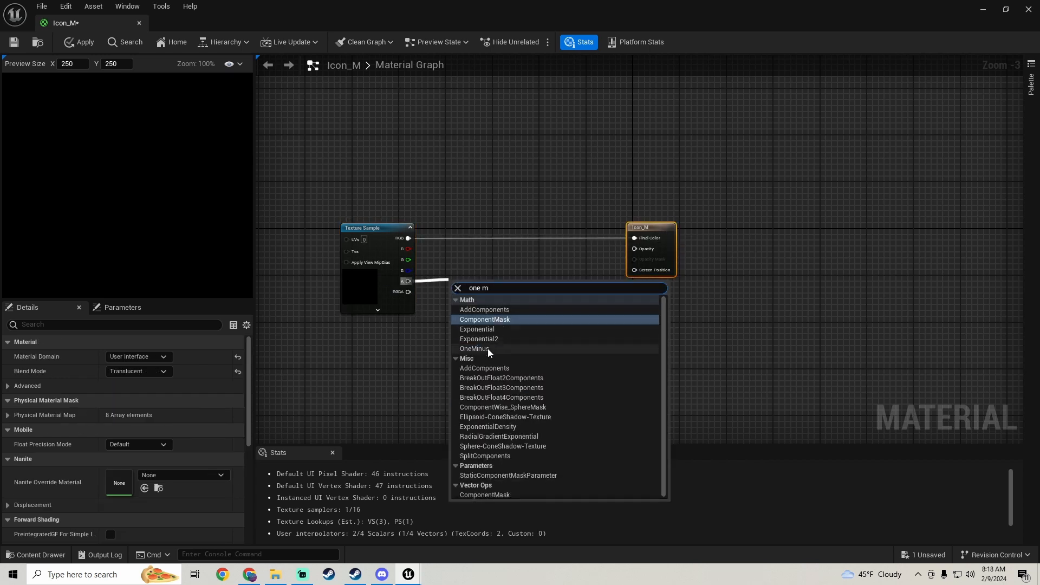
click(488, 349)
drag(469, 294, 643, 261)
- Straighten the connections between all the graph nodes, and apply and save the Icon_M material
drag(638, 350, 356, 217)
key(q)
right_drag(396, 190, 438, 212)
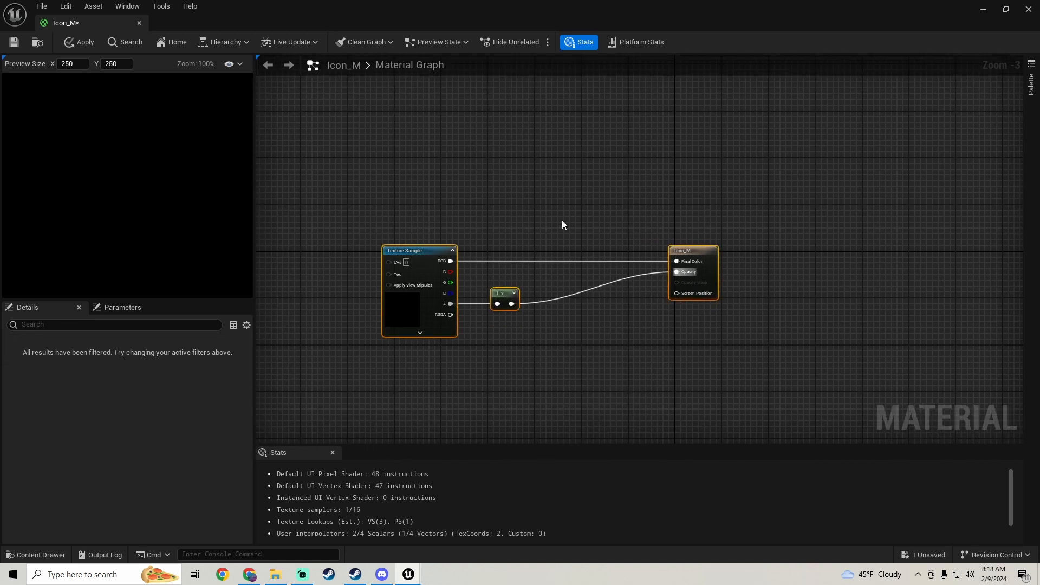
click(80, 42)
click(14, 42)
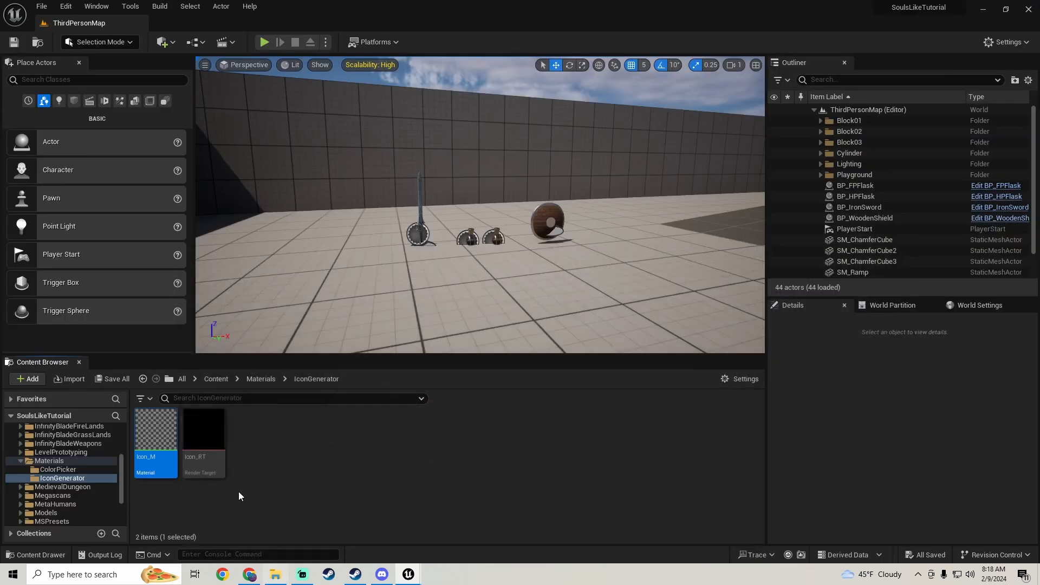
- Create an Actor blueprint class named IconGenerator_BP in the IconGenerator folder
right_click(256, 450)
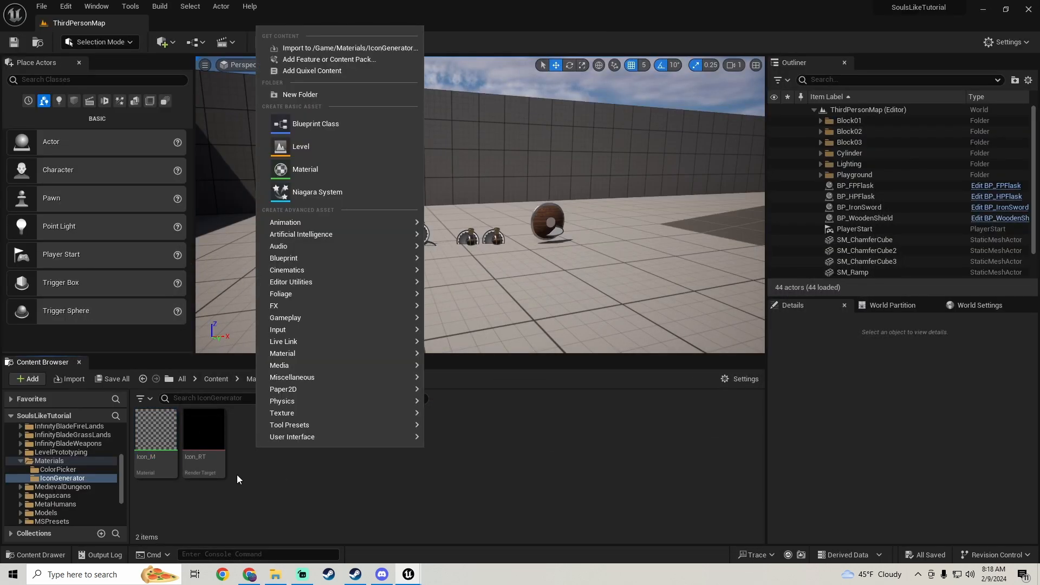
click(314, 125)
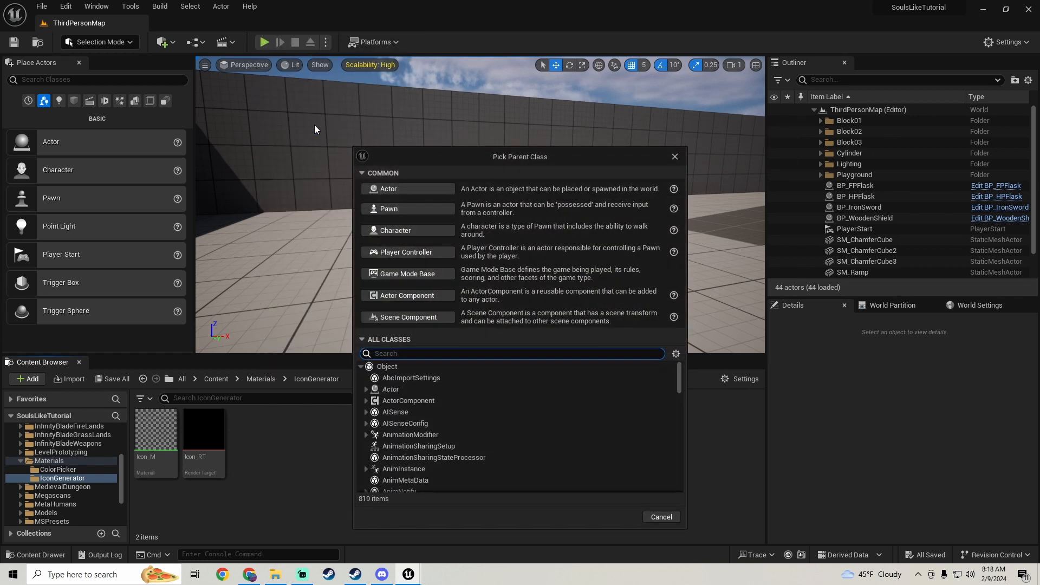
click(411, 187)
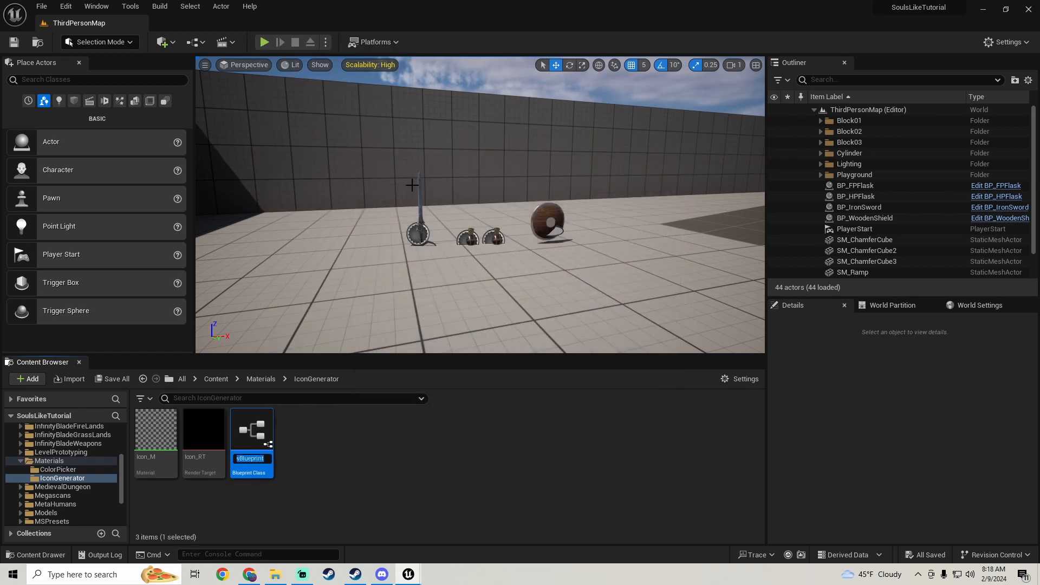
key(BackSpace)
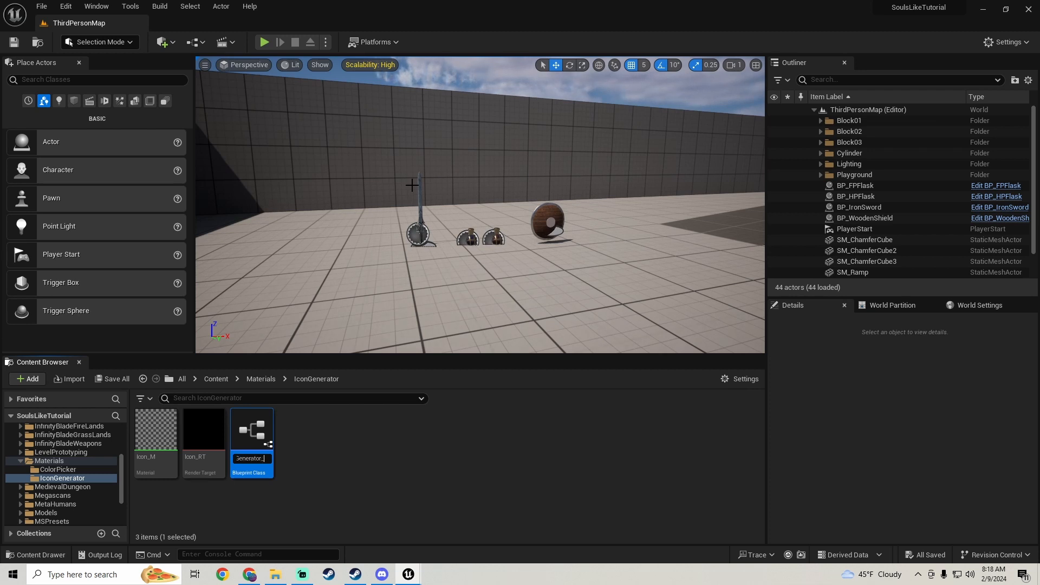
key(Return)
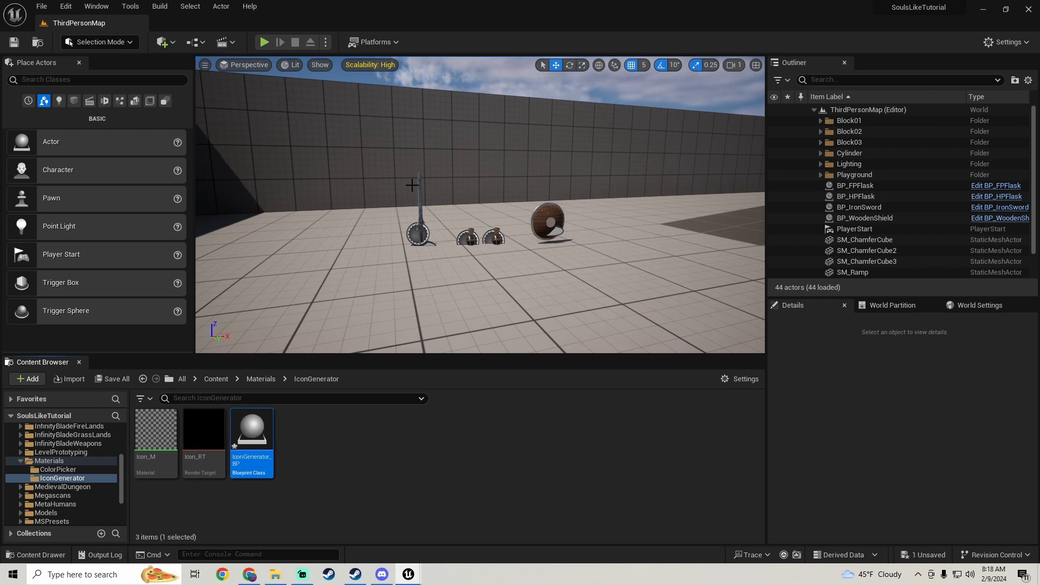
- Open IconGenerator_BP and add a Scene Capture Component 2D named Camera under its default scene root
double_click(269, 471)
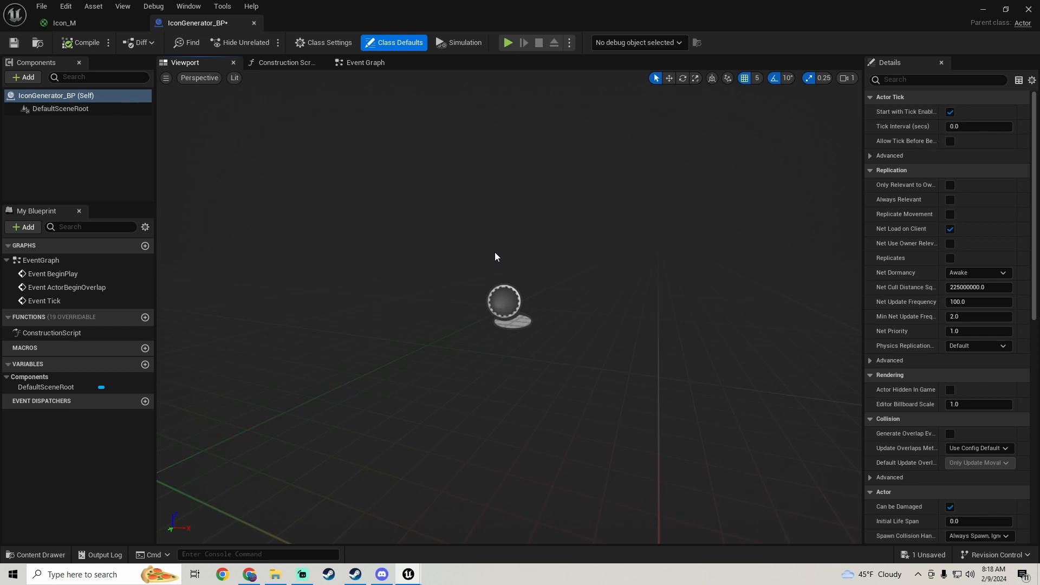
right_drag(456, 216, 454, 193)
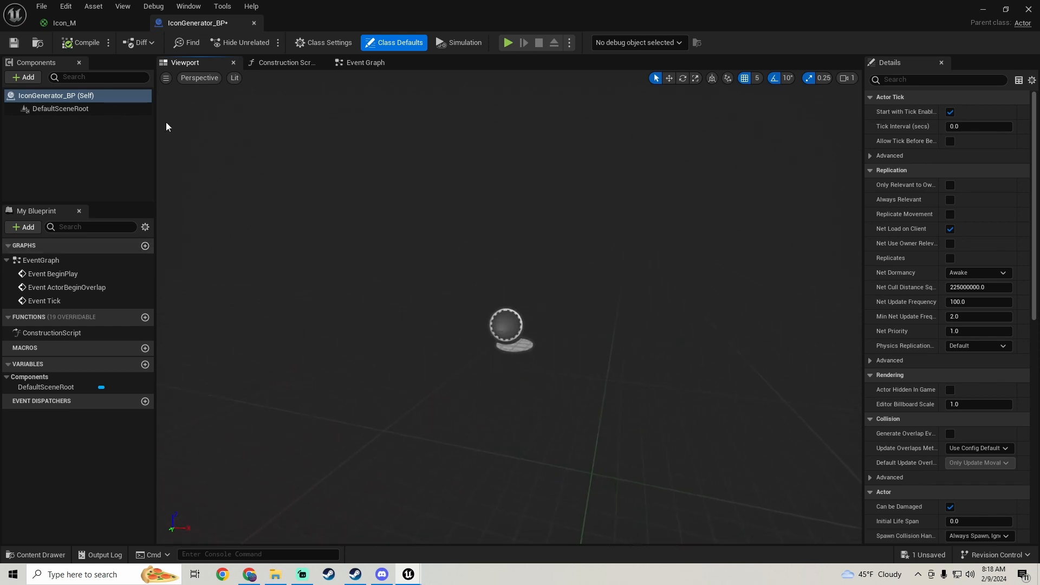
click(24, 80)
text(sce)
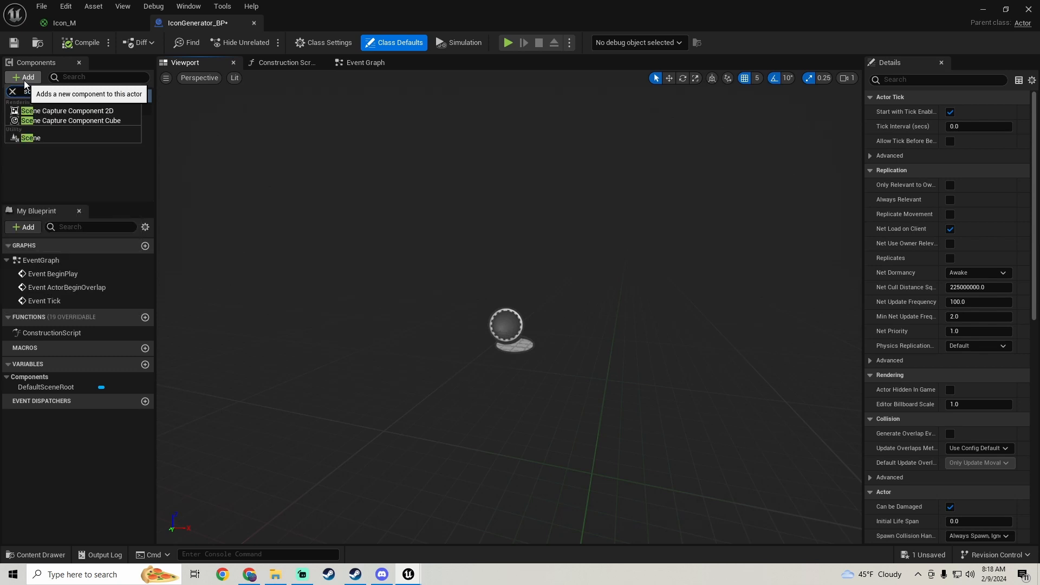
text(nec)
click(76, 110)
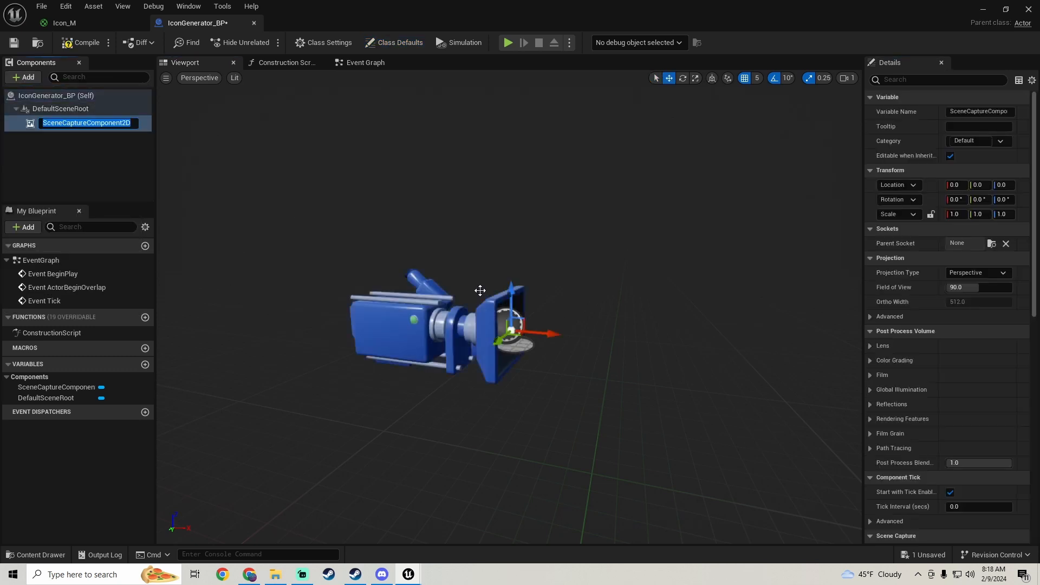
double_click(63, 125)
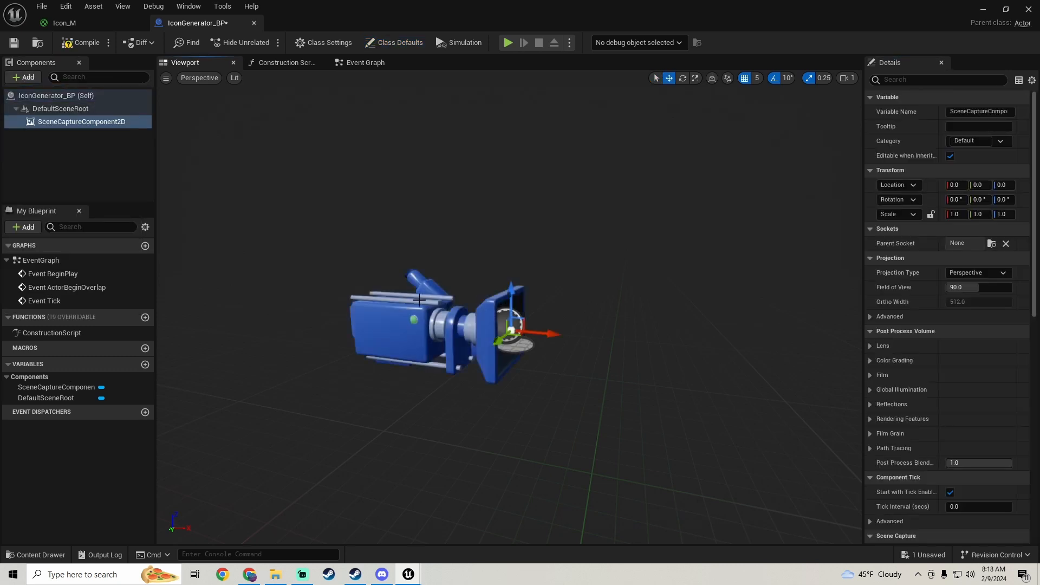
click(71, 122)
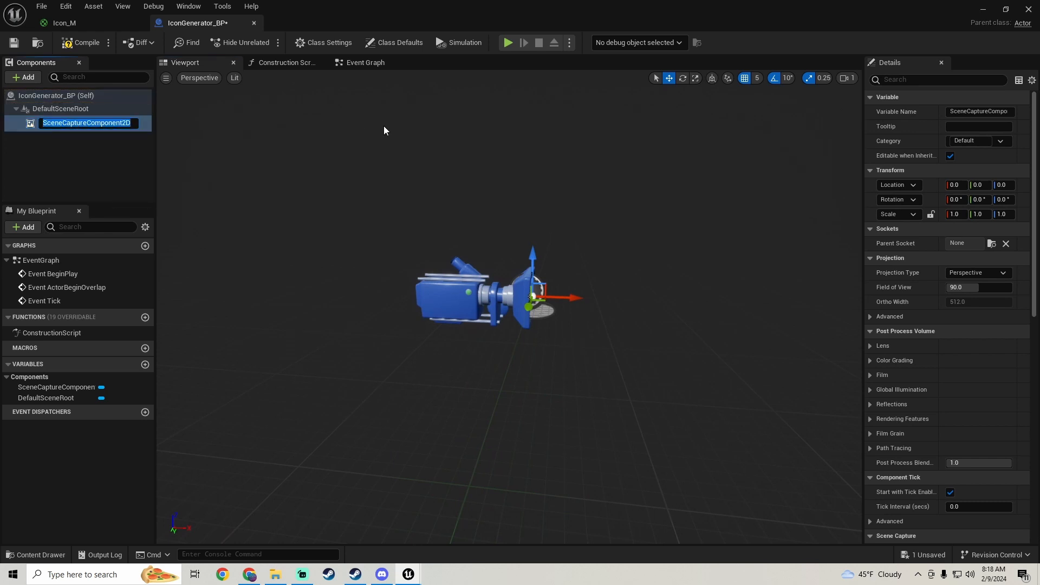
text(Camera)
key(Return)
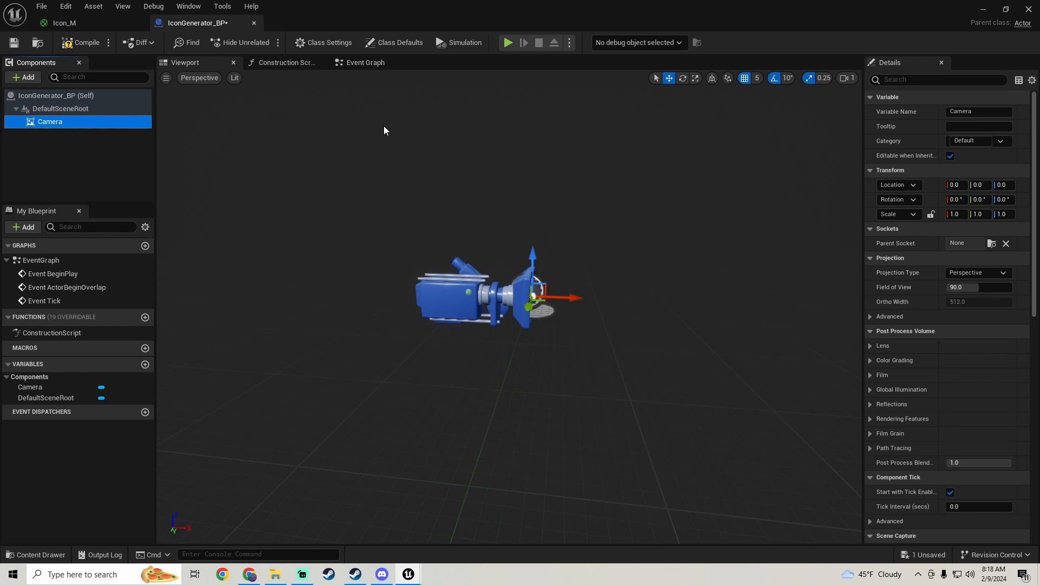
- Add a Static Mesh component named Item to the blueprint and move Camera back to -50 on the X axis
click(79, 99)
click(25, 78)
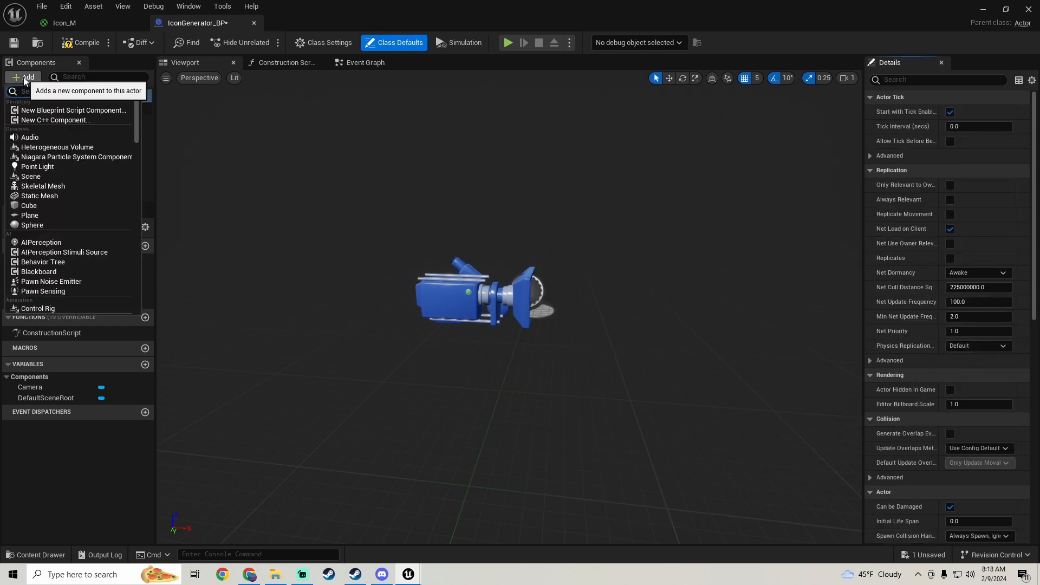
text(static)
click(40, 188)
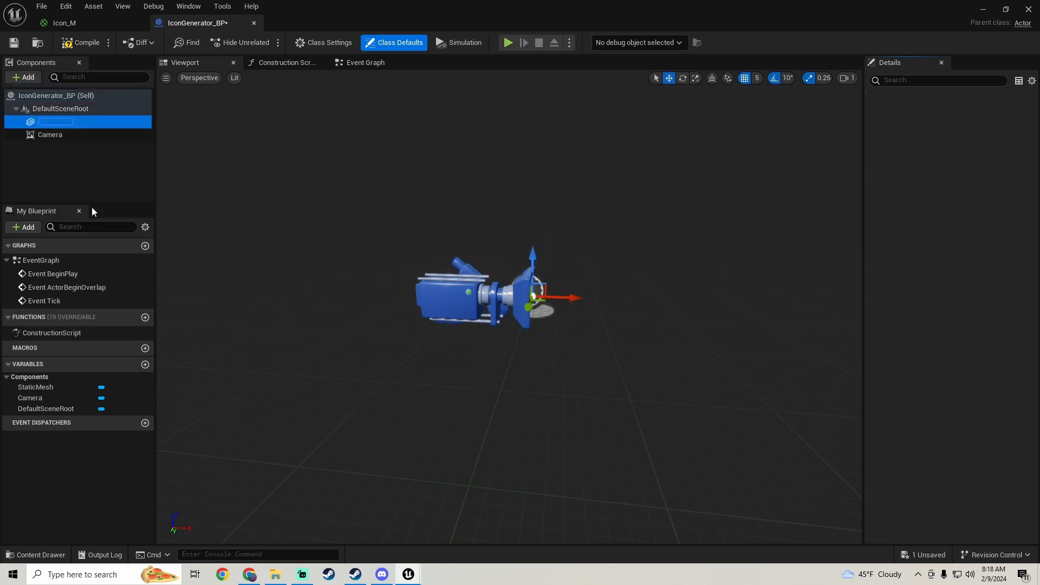
text(Item)
key(Return)
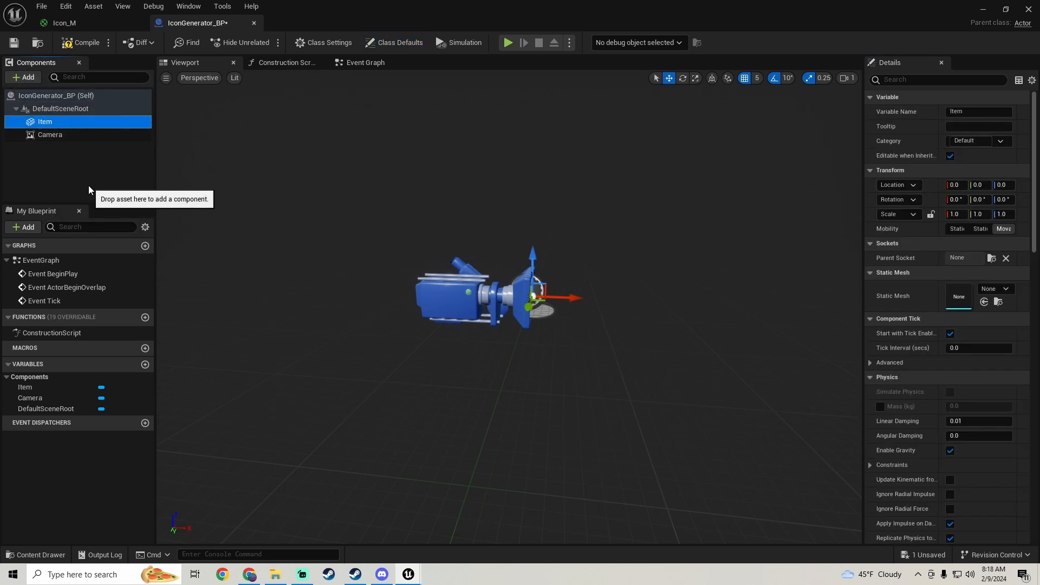
click(463, 296)
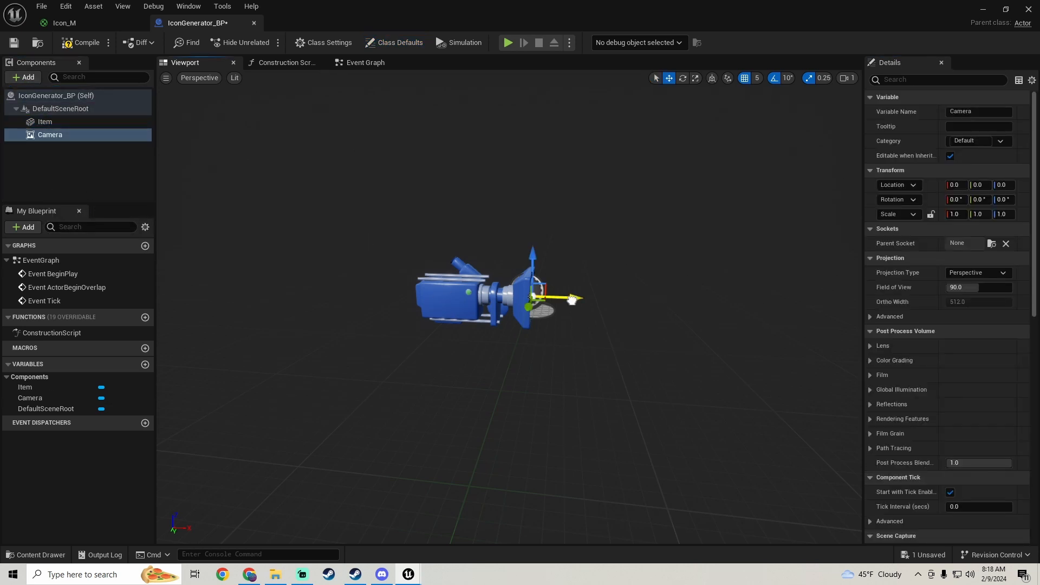
drag(572, 299, 515, 300)
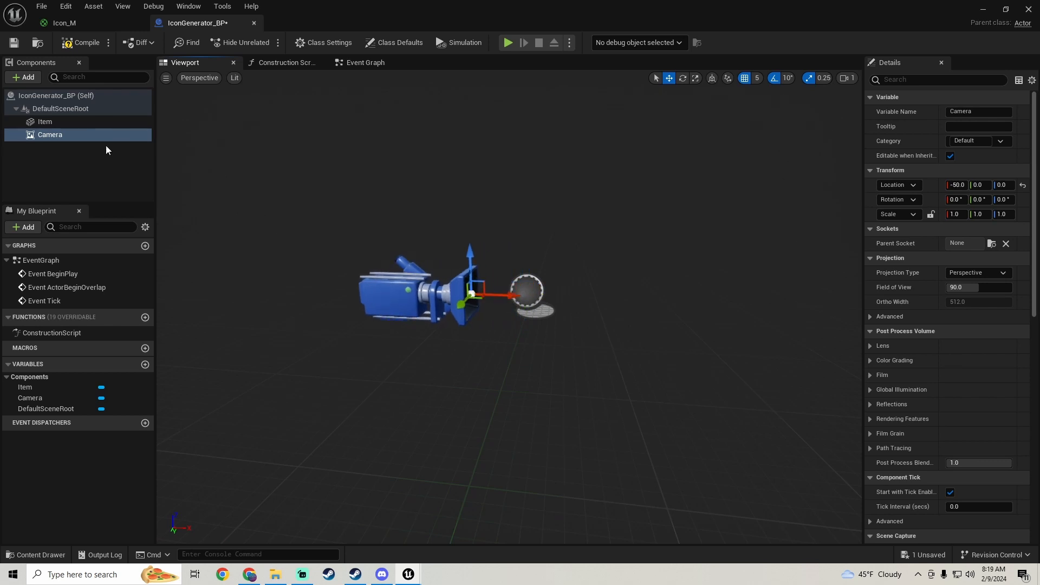
- Assign the HPFlask static mesh to the Item component, and compile and save IconGenerator_BP
click(103, 122)
click(1005, 290)
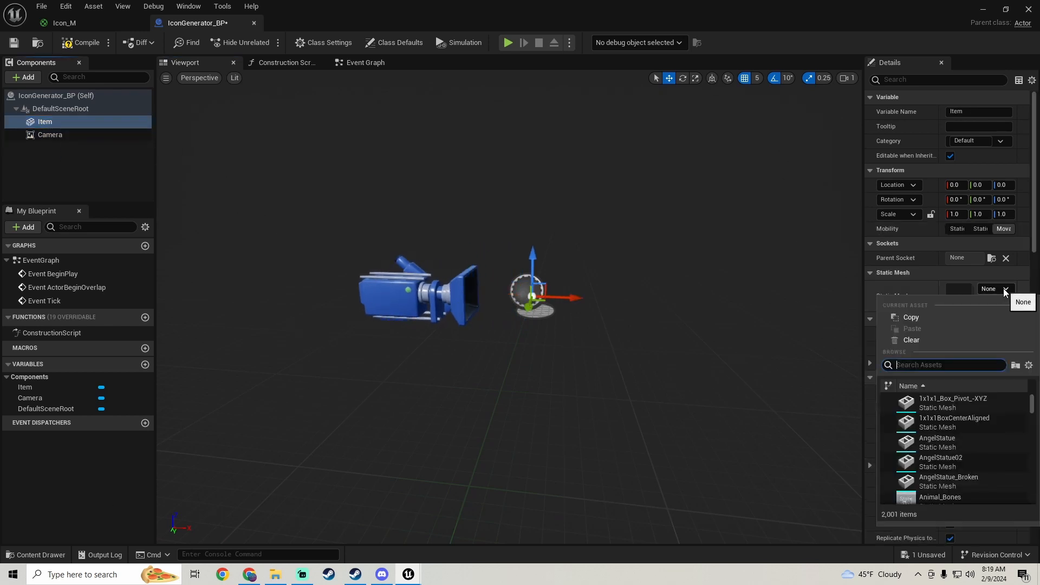
text(hp)
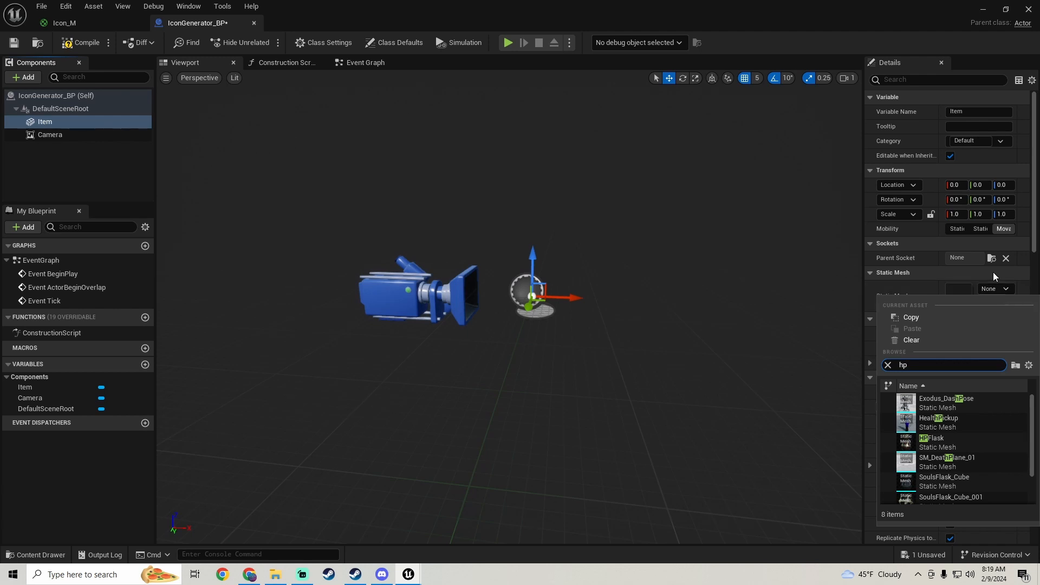
click(932, 442)
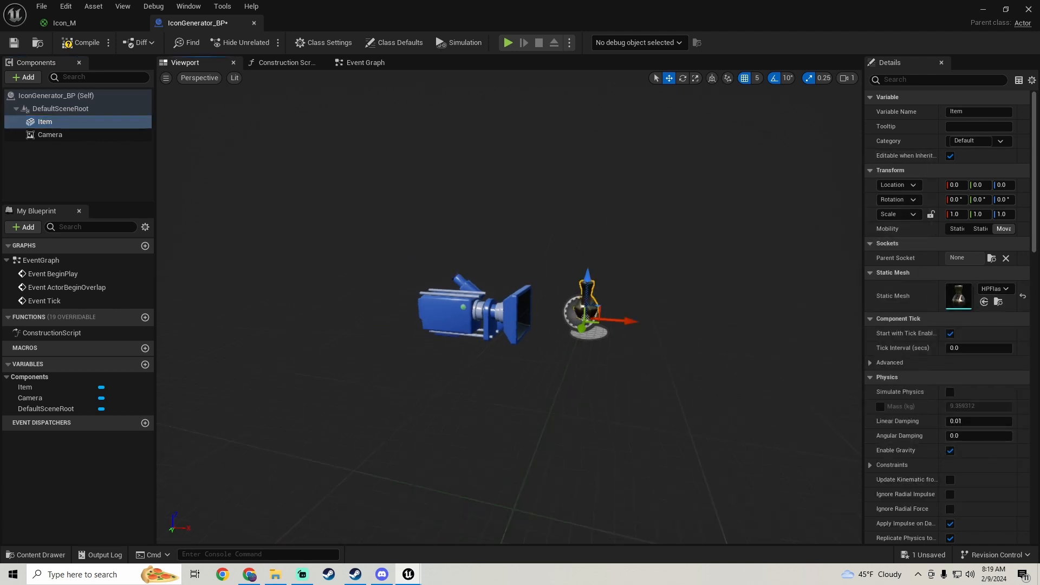
drag(609, 376, 609, 352)
key(s)
mouse_move(509, 306)
right_down()
mouse_move(487, 319)
mouse_move(510, 319)
right_up()
click(83, 44)
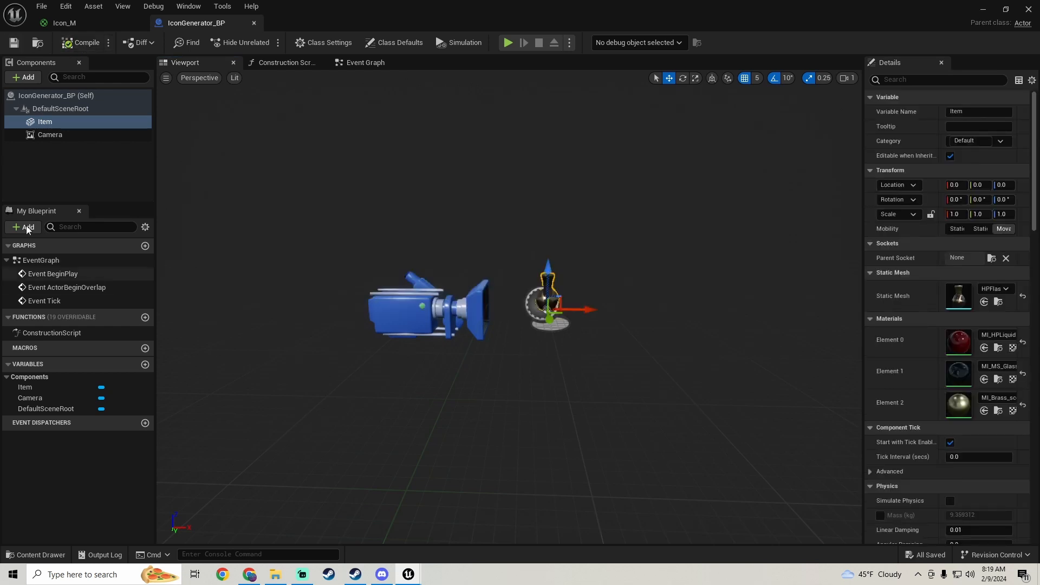
- Add a Plane component to the blueprint under its default scene root
click(49, 96)
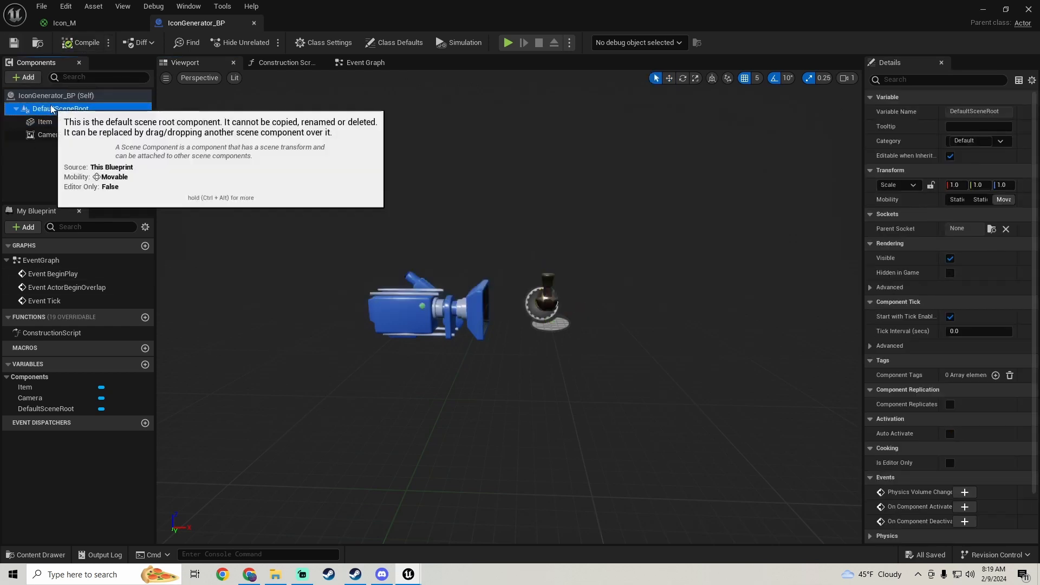
click(33, 81)
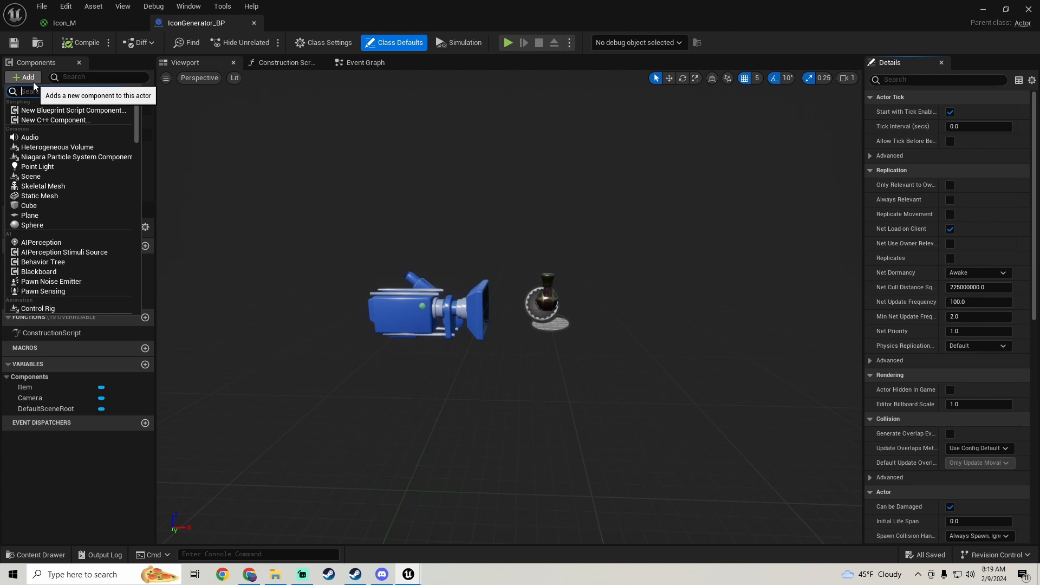
text(plane)
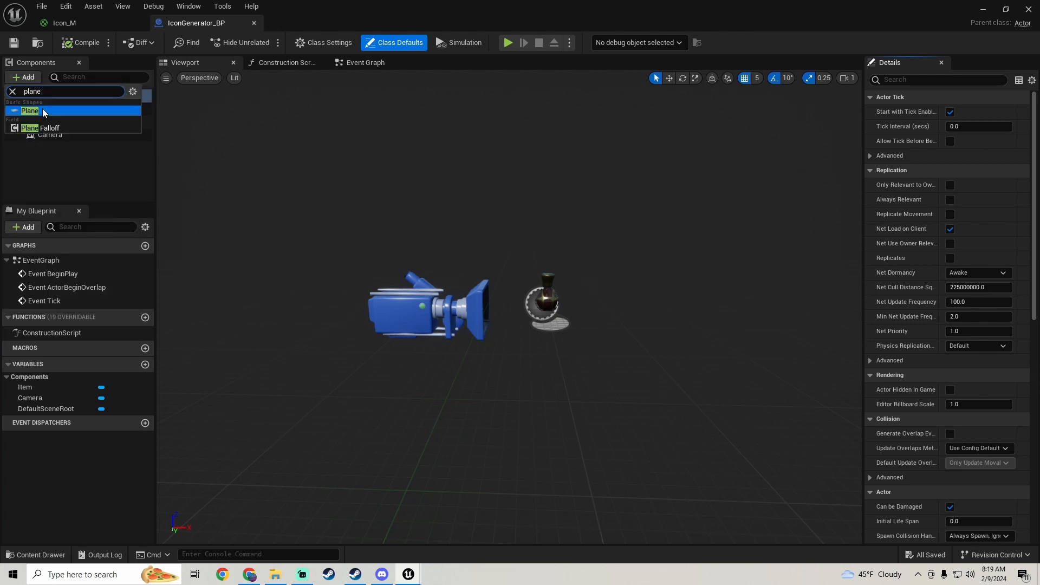
click(42, 108)
key(Return)
right_drag(569, 253, 591, 282)
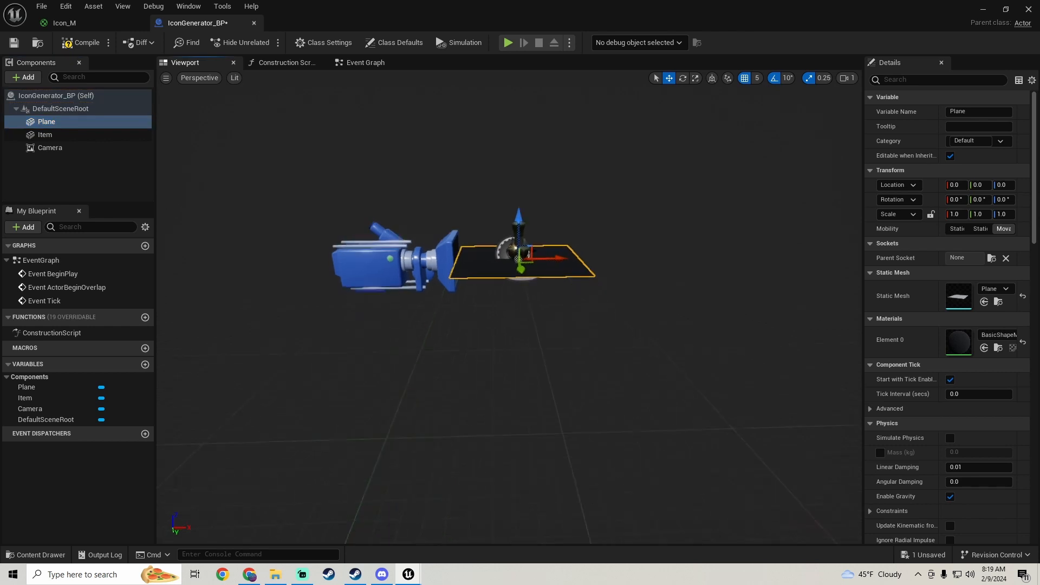
- Rotate the plane upright to about 180° on X, -90° on Y and -90° on Z
scroll(569, 253, down, 3)
key(e)
drag(515, 241, 514, 284)
drag(484, 230, 518, 232)
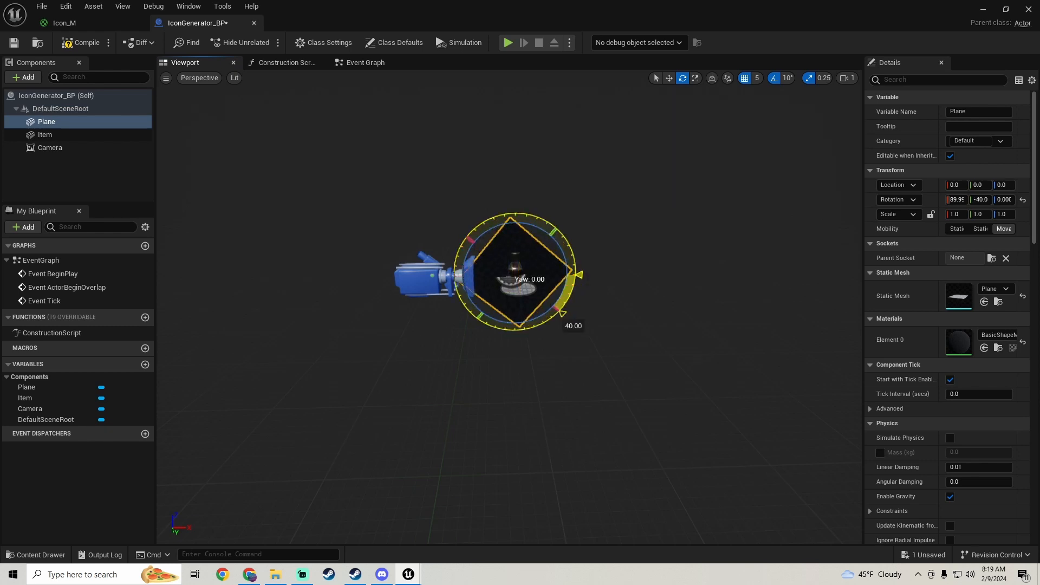
drag(562, 313, 515, 332)
- Move the plane behind the camera and item to about -500 on Y, and scale it uniformly to 5
key(space)
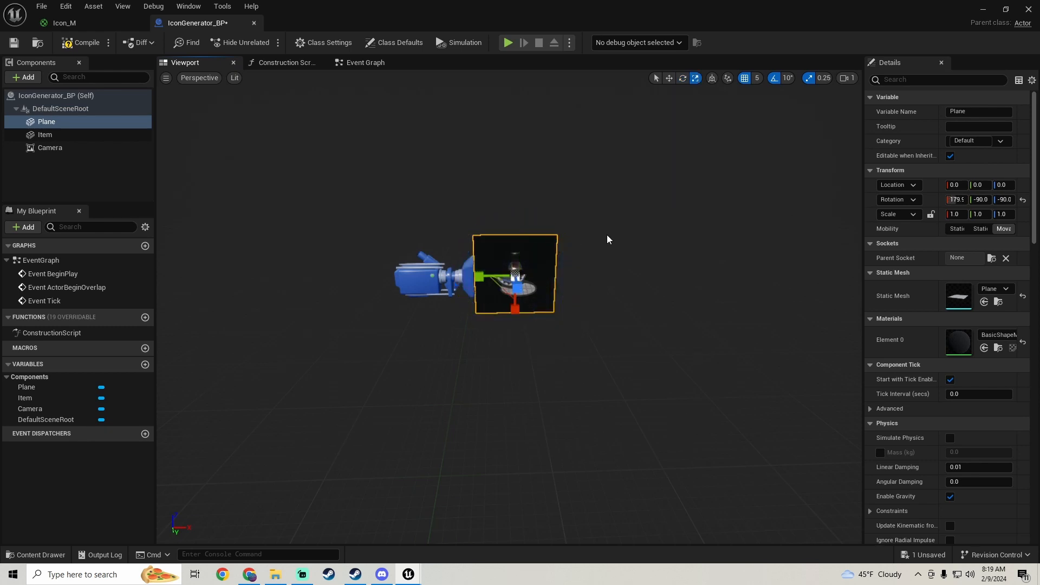
key(space)
right_drag(608, 239, 468, 273)
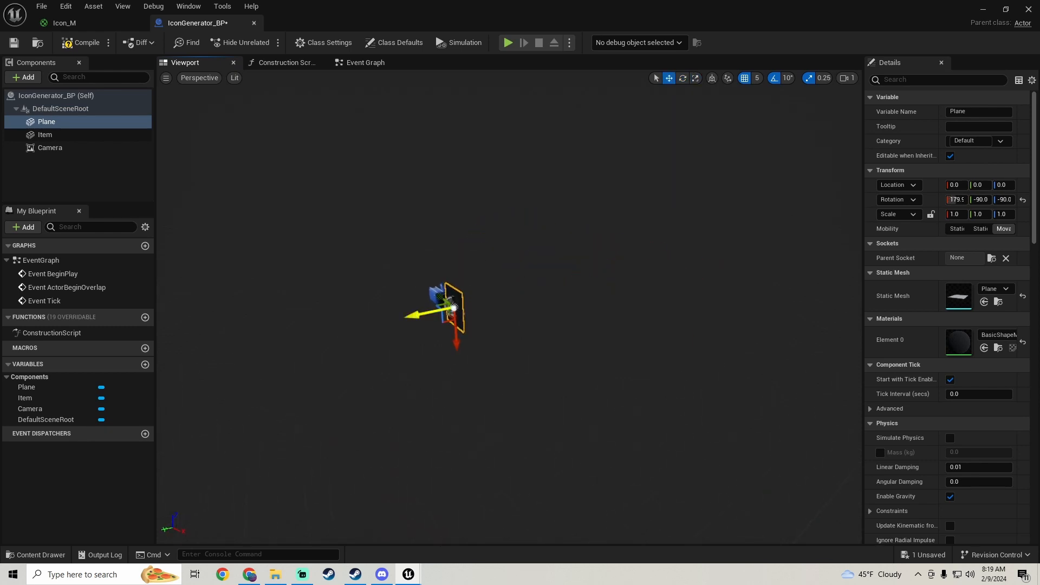
drag(421, 314, 568, 283)
right_drag(568, 283, 669, 306)
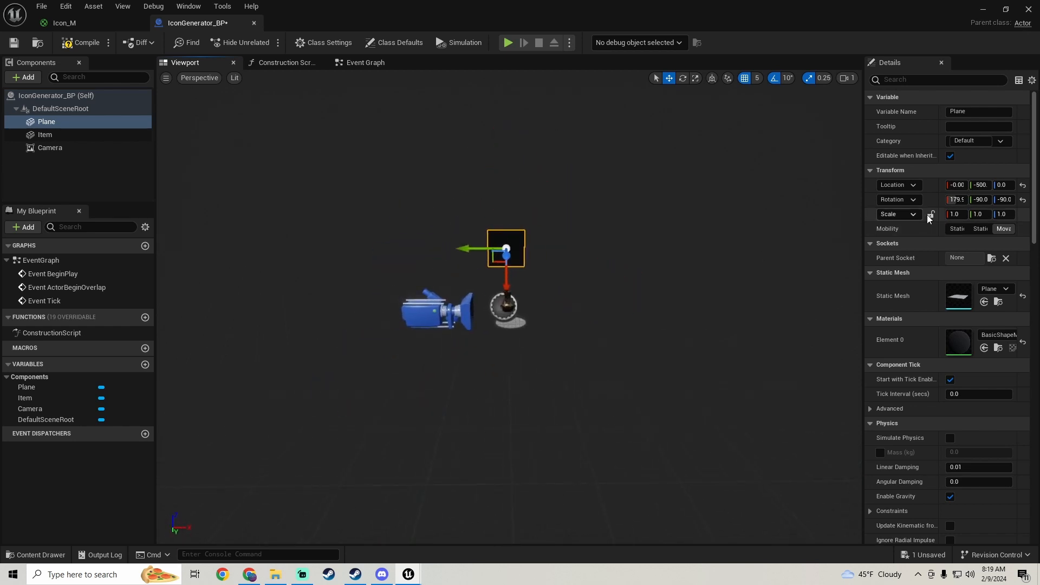
click(931, 215)
click(955, 214)
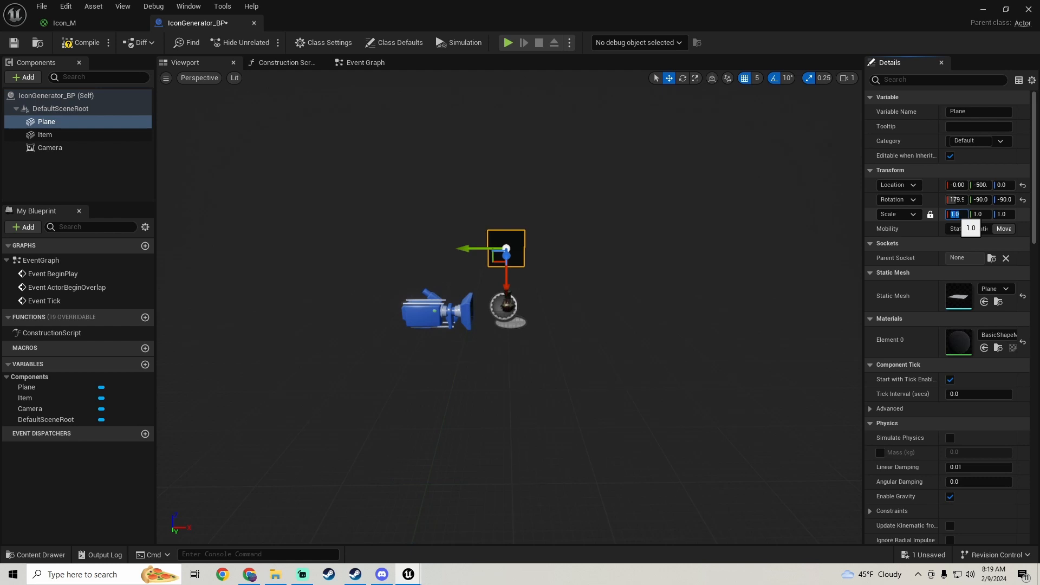
text(5)
key(Return)
- Move the enlarged plane to about 245 on the X axis and -715 on the Y axis
drag(473, 249, 565, 243)
right_drag(502, 272, 547, 273)
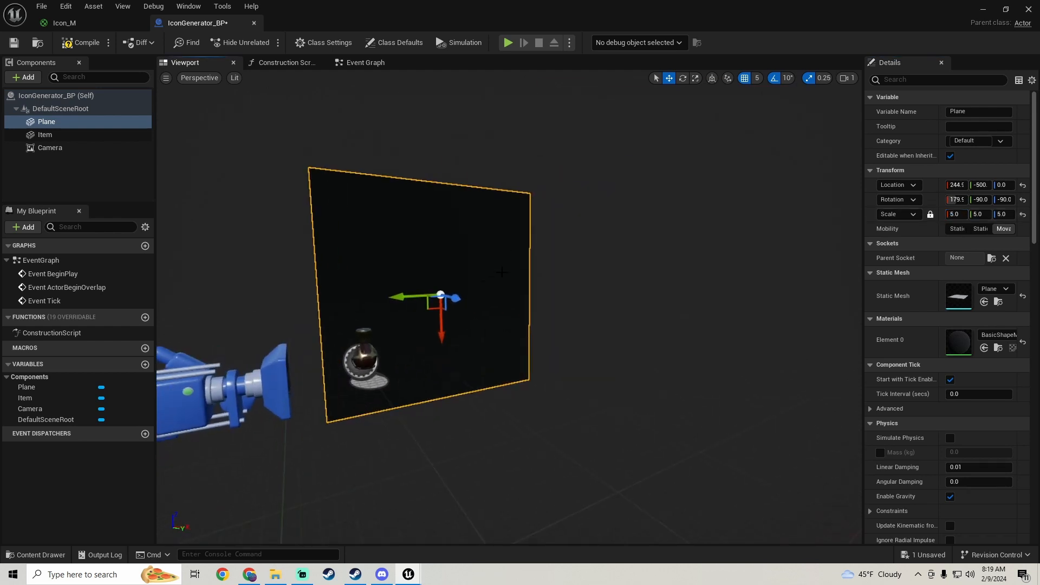
drag(457, 302, 421, 286)
right_drag(421, 286, 347, 288)
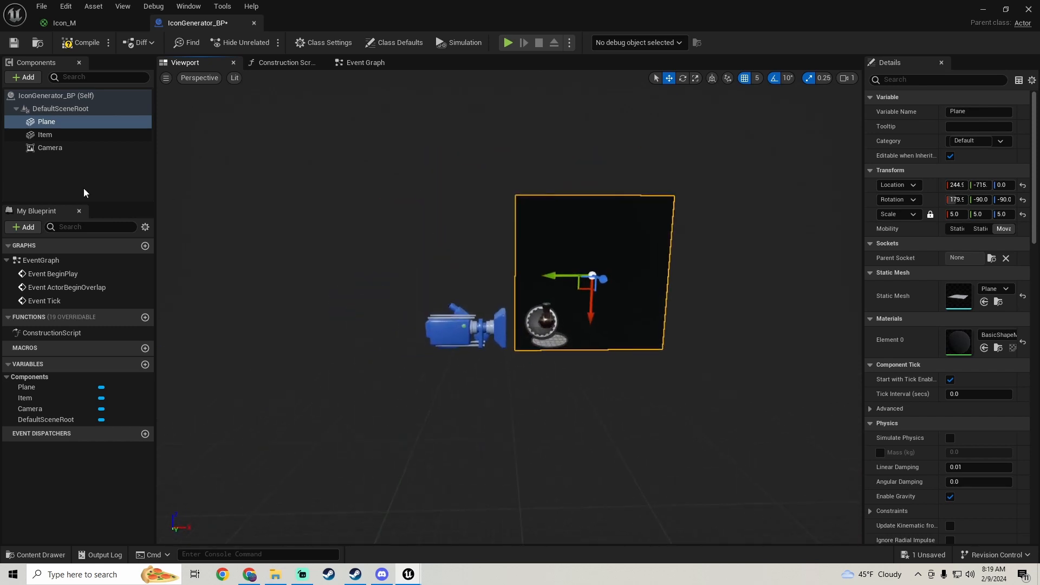
- Rename the plane component as IconPreviewBackground, and compile and save the blueprint
key(F2)
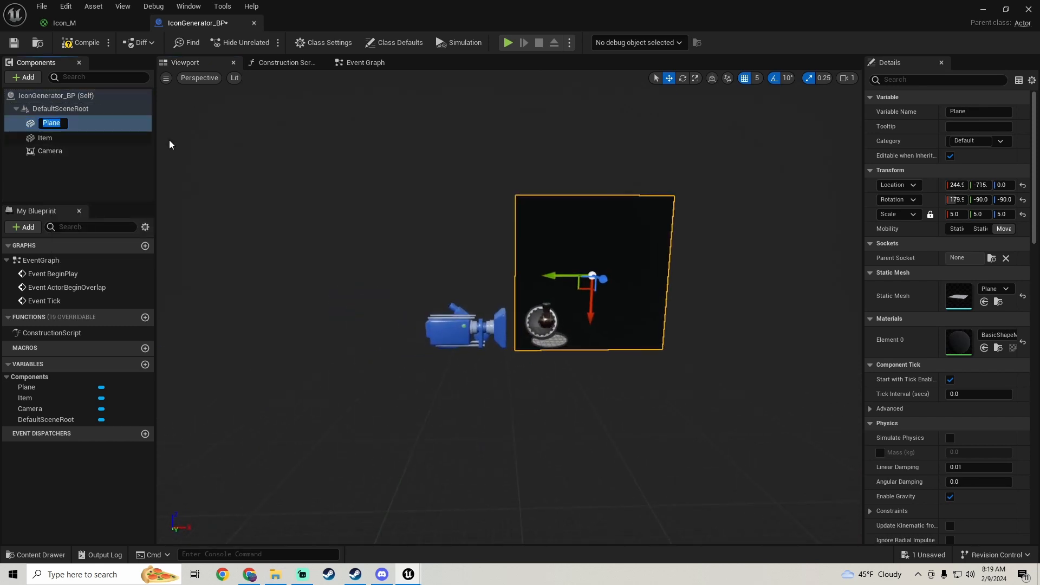
text(IconPreviewBackground)
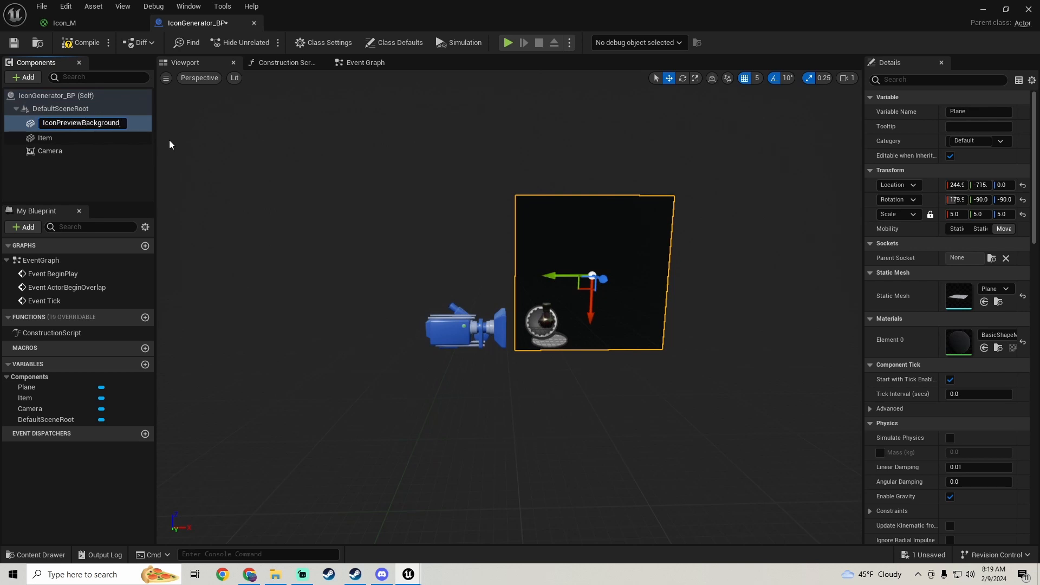
key(Return)
mouse_move(558, 248)
right_down()
mouse_move(579, 248)
mouse_move(569, 249)
right_up()
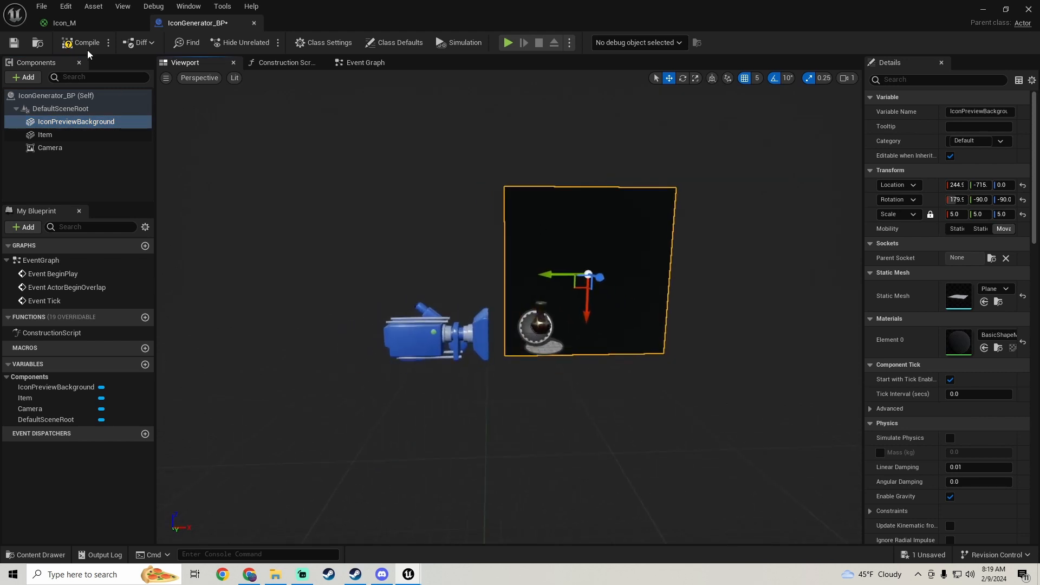
click(71, 44)
click(15, 43)
- Duplicate IconPreviewBackground and name the copy IconPreview
right_click(67, 123)
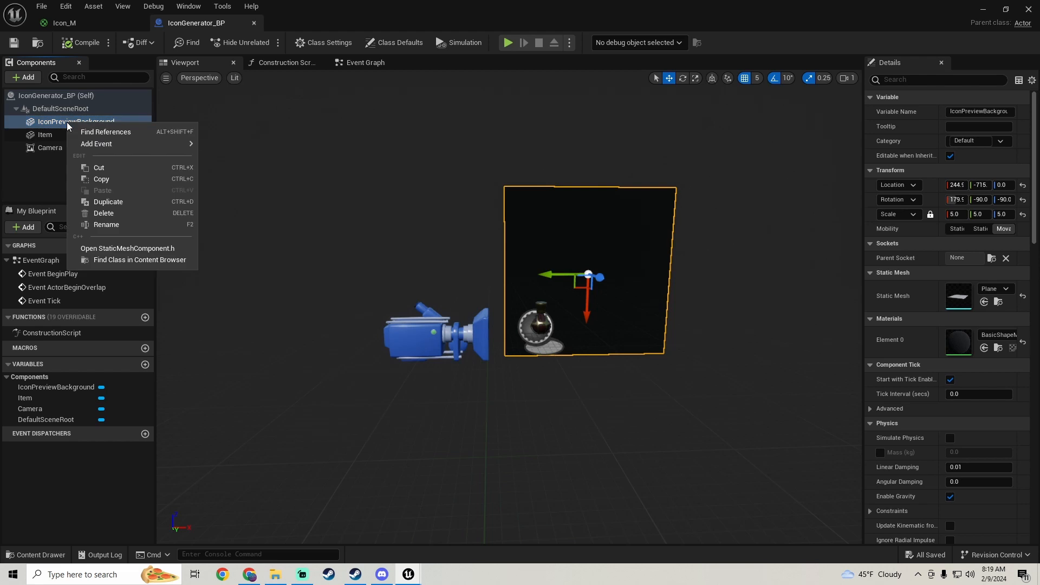
click(103, 201)
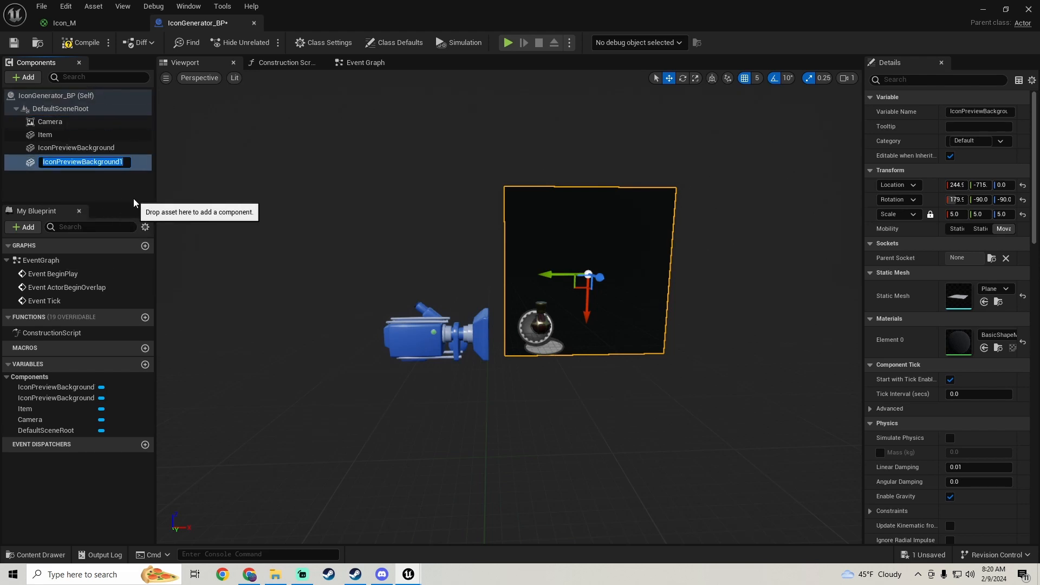
text(IconP)
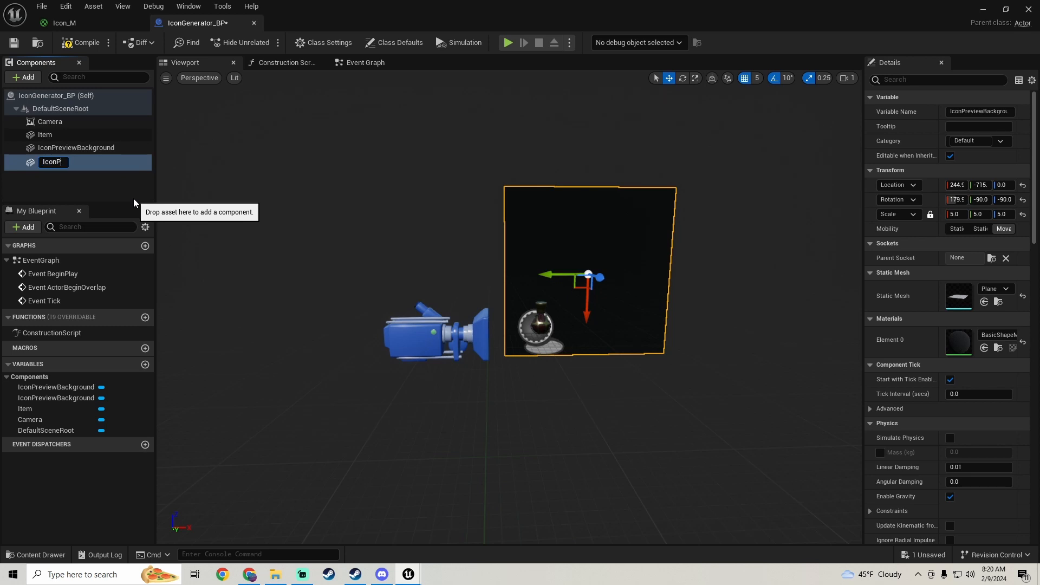
text(review)
key(Return)
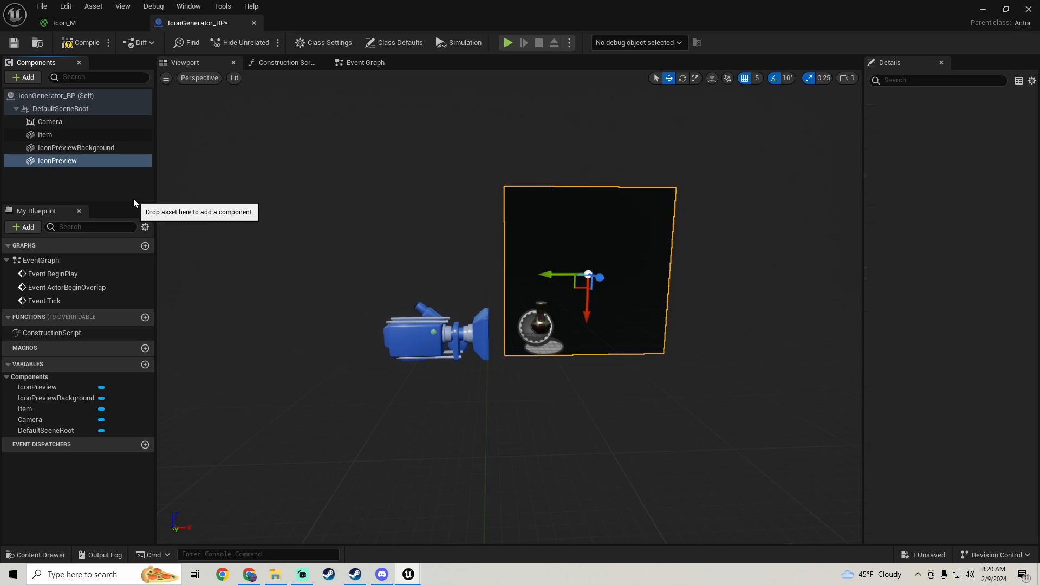
- Search the available materials for a white one to use on IconPreviewBackground
click(81, 146)
click(997, 335)
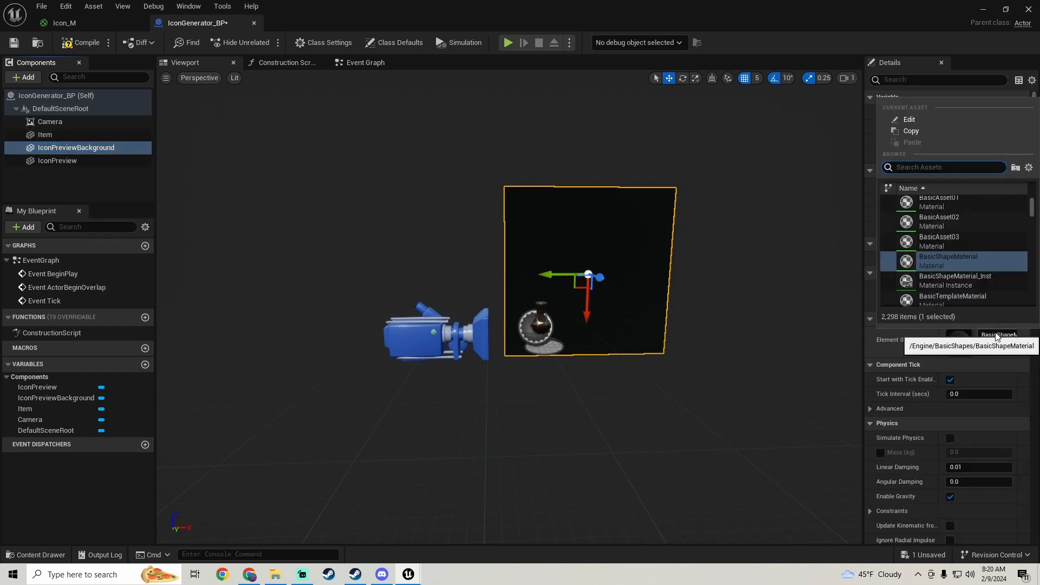
text(white)
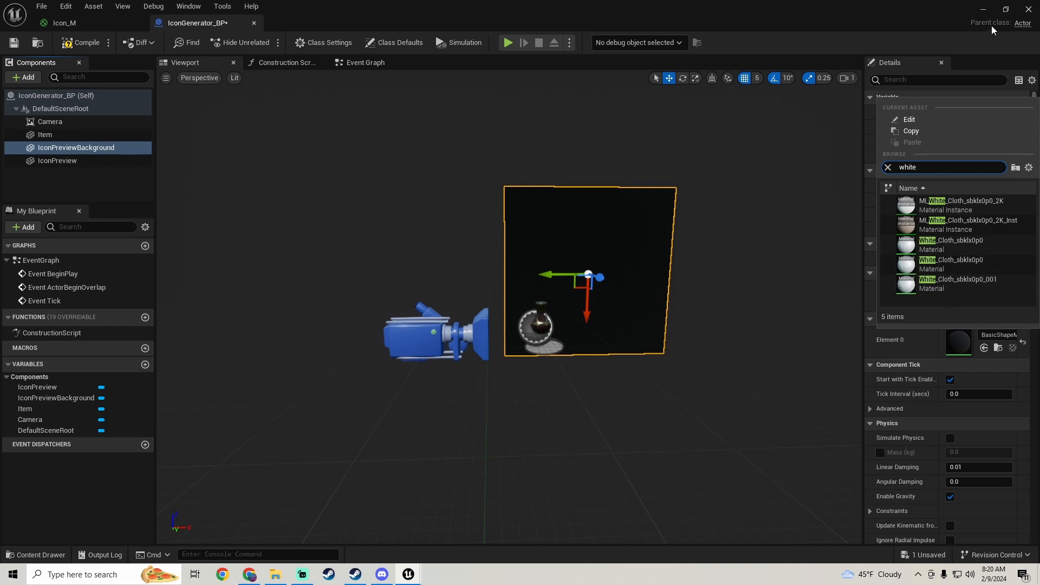
- Create a new material named M_White in the IconGenerator folder
click(983, 9)
right_click(326, 454)
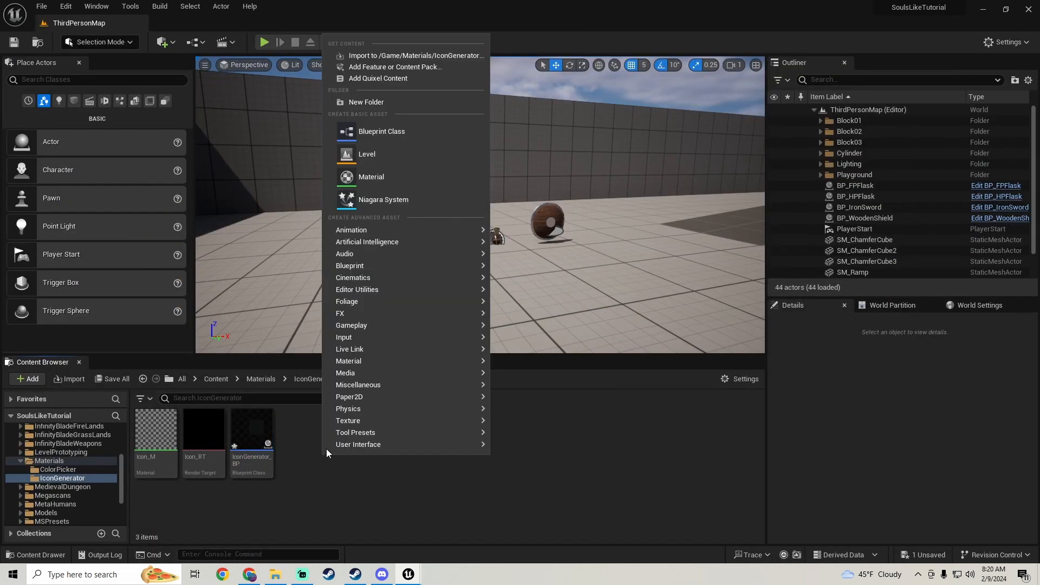
click(394, 183)
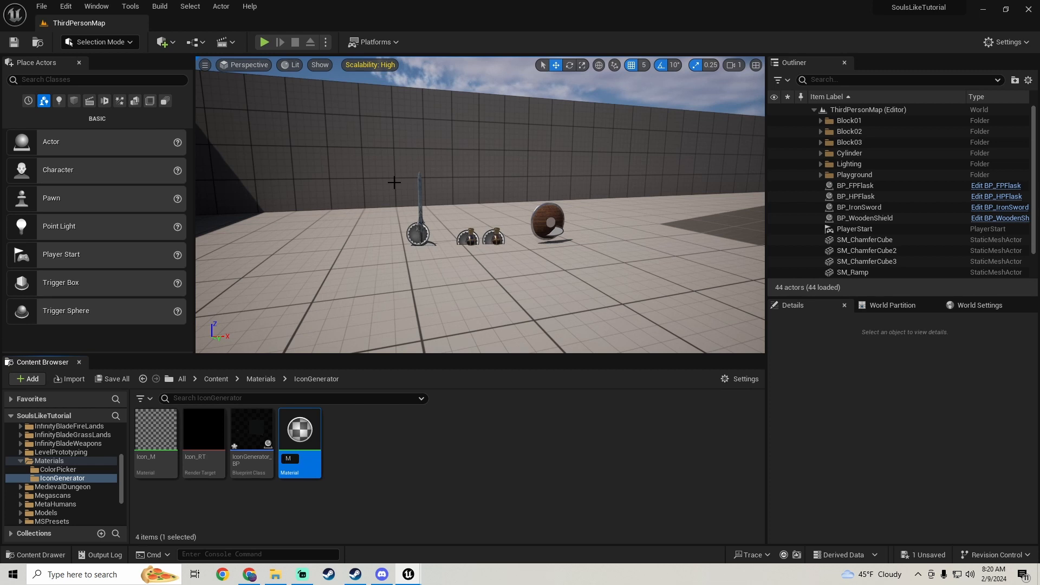
key(Return)
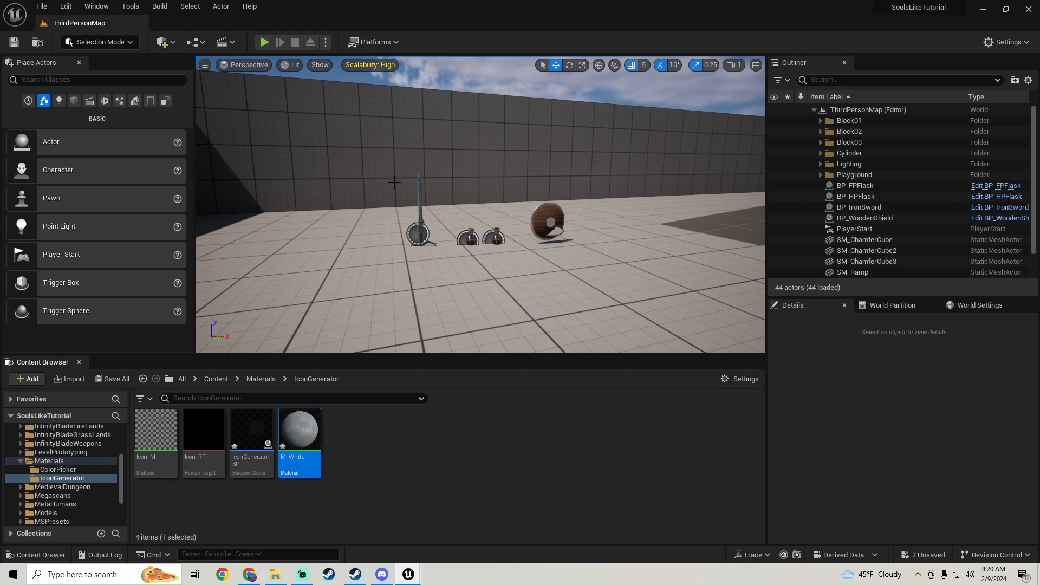
- Open M_White and add a vector parameter node named White to its material graph
double_click(300, 434)
scroll(420, 284, down, 5)
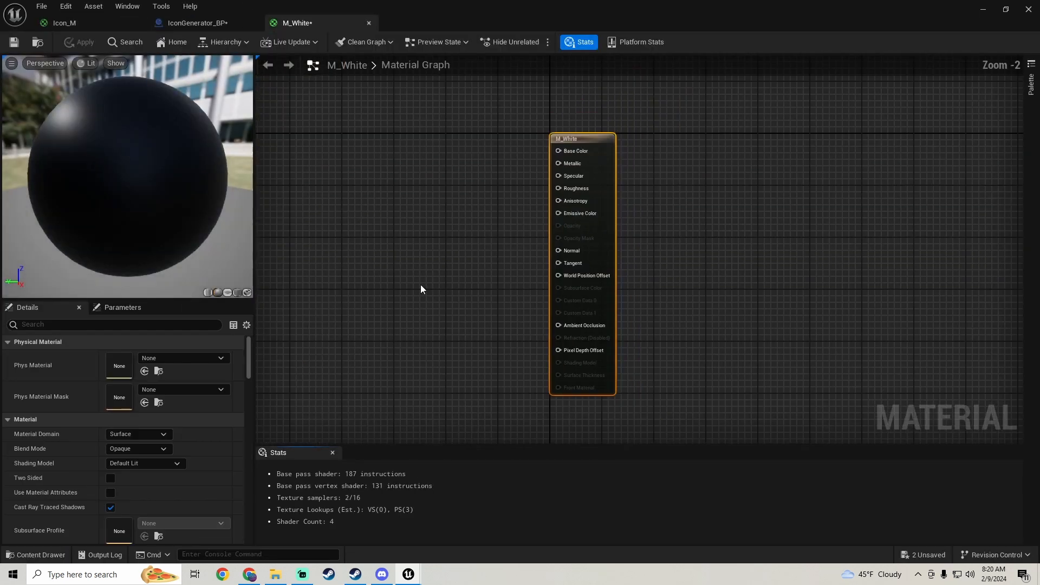
right_drag(420, 284, 473, 297)
scroll(461, 268, up, 3)
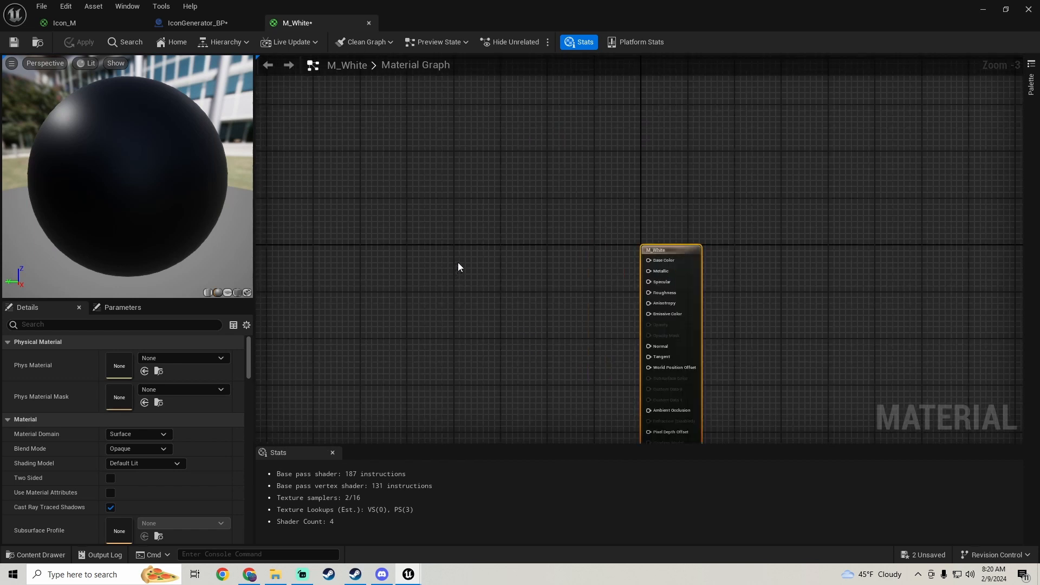
click(457, 261)
text(vvvvv)
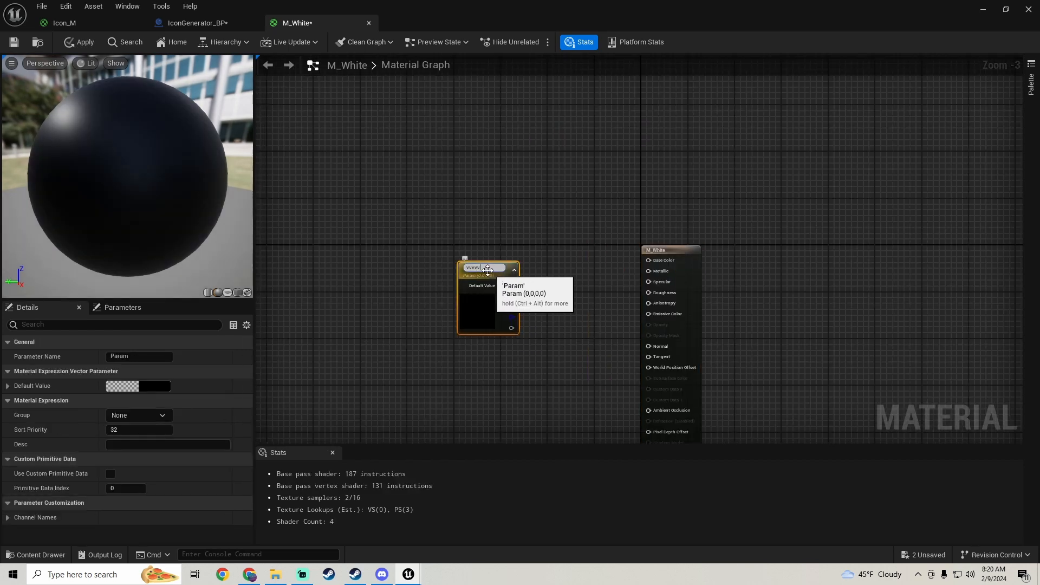
key(ctrl+a)
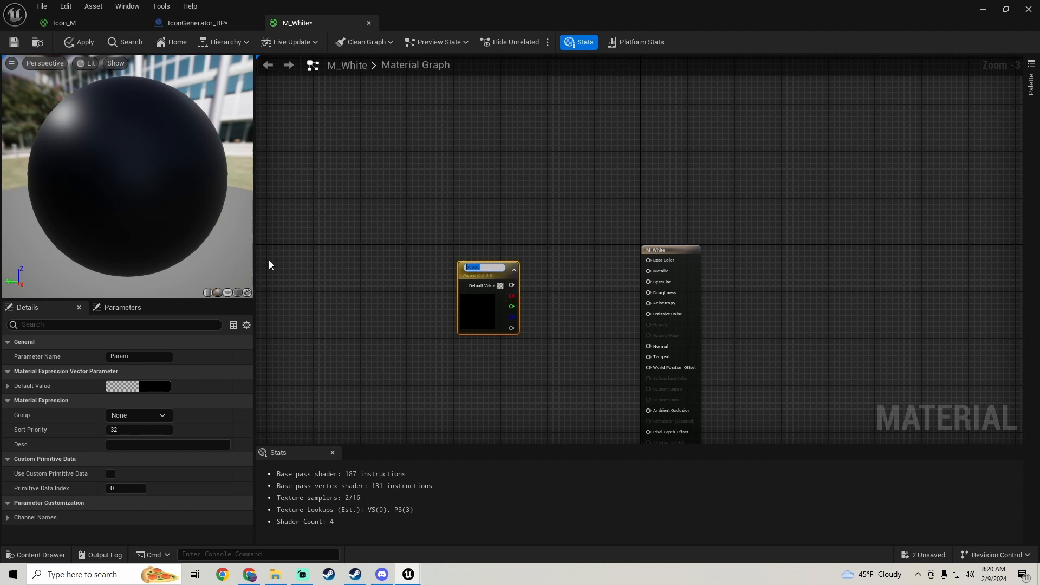
text(White)
key(Return)
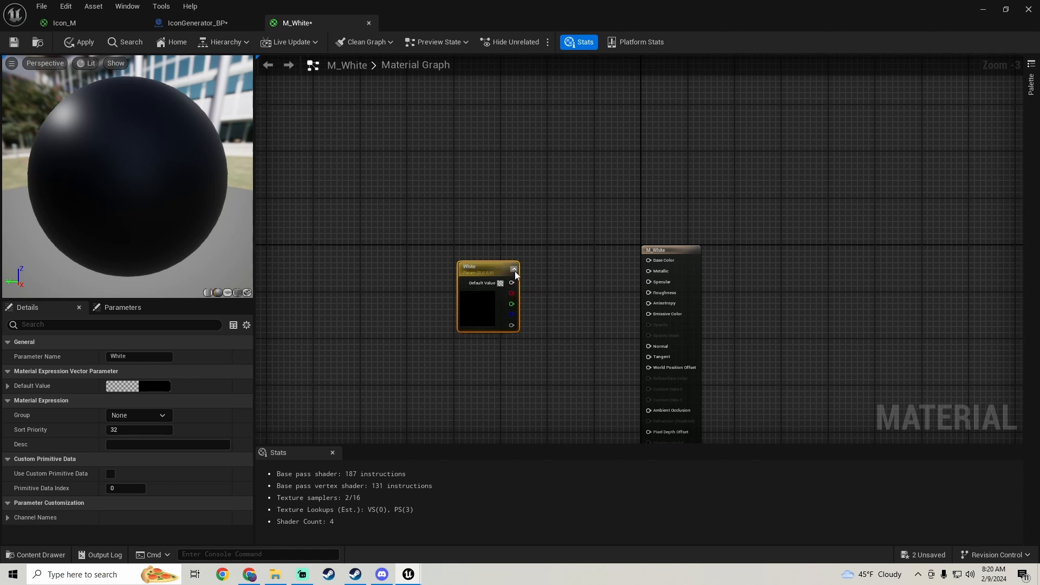
- Connect the White parameter to Base Color, set its default color to pure white, and apply and save the material
drag(512, 283, 650, 260)
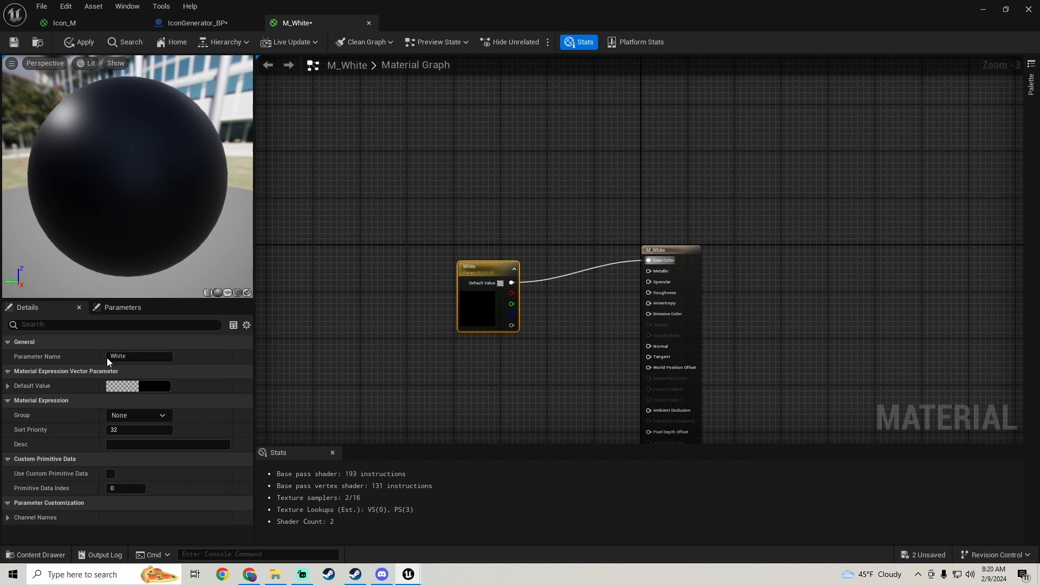
click(125, 385)
drag(277, 372, 280, 275)
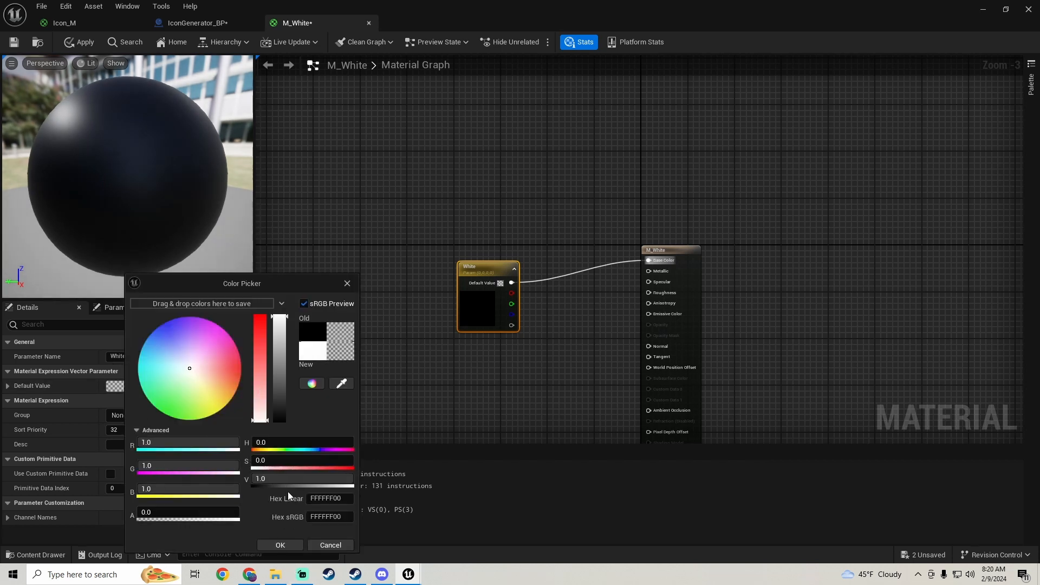
click(281, 544)
drag(472, 318, 453, 334)
click(84, 43)
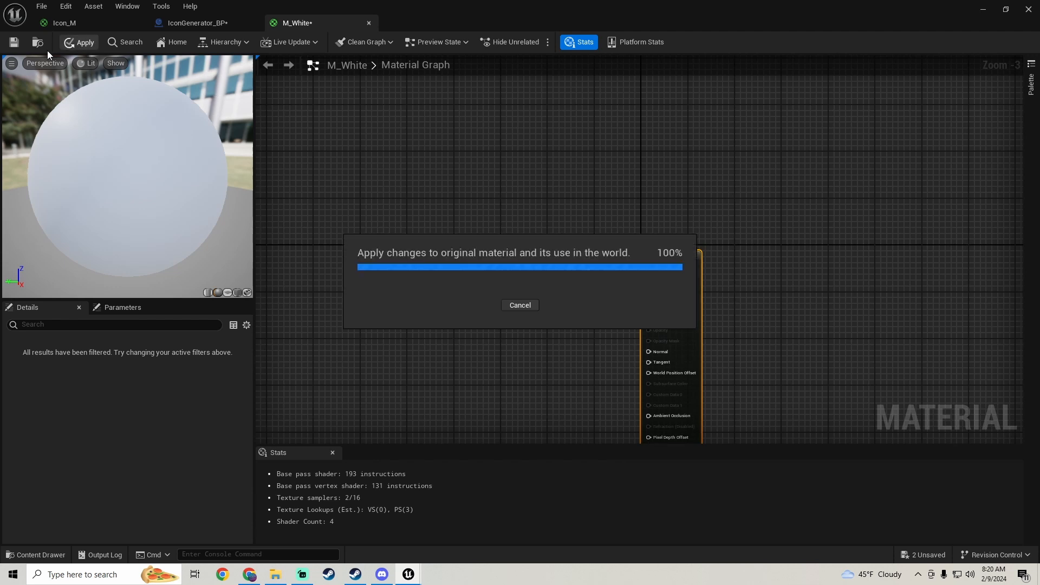
- Assign the M_White material to Element 0 of IconPreviewBackground in IconGenerator_BP
click(196, 24)
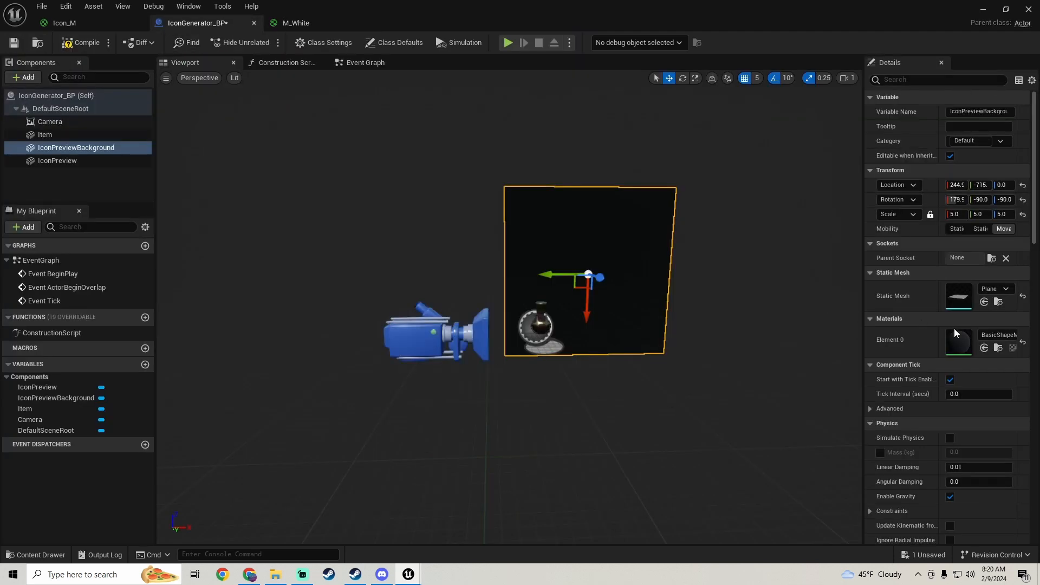
click(1001, 335)
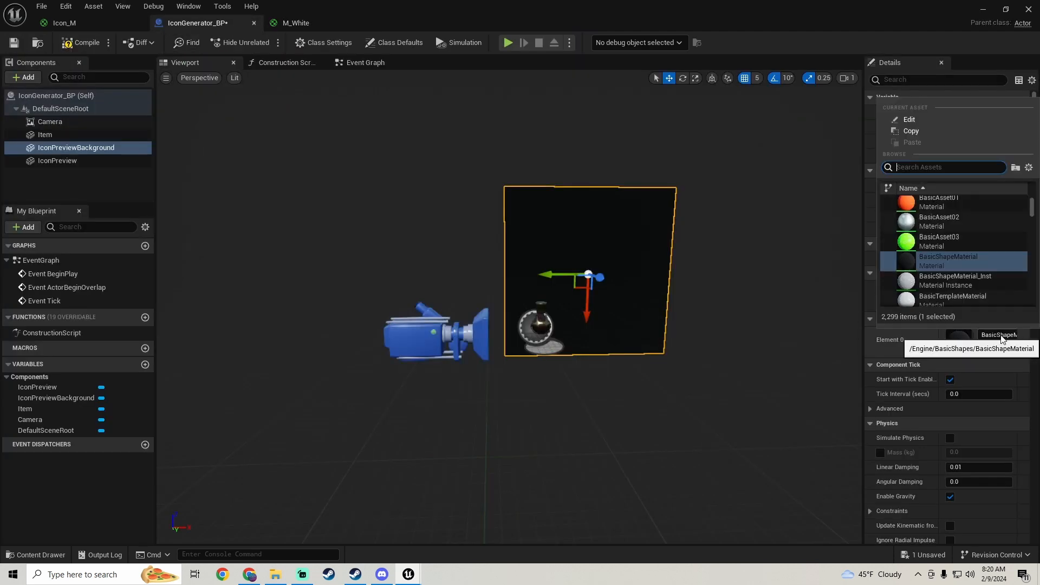
text(white)
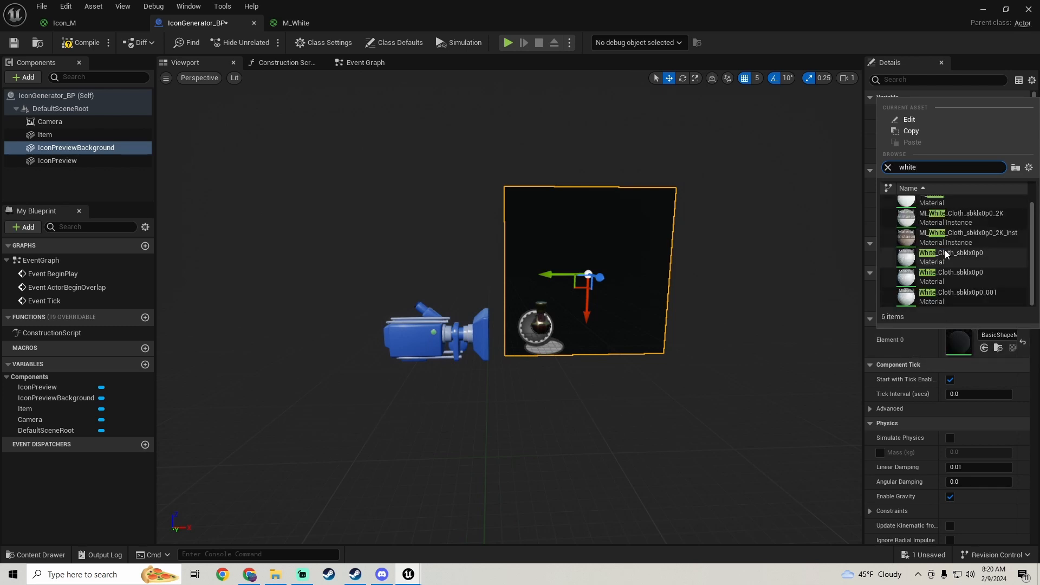
click(941, 199)
mouse_move(619, 326)
mouse_down()
mouse_move(619, 313)
mouse_move(619, 324)
mouse_up()
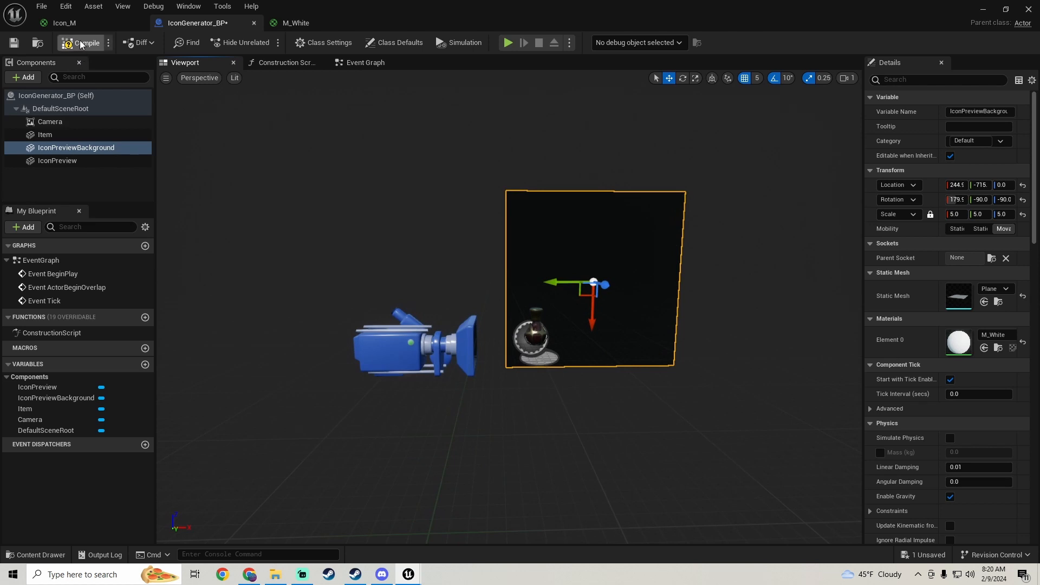
- Compile and save the blueprint, and assign the Icon_M material to Element 0 of IconPreview
click(80, 44)
click(14, 42)
click(57, 161)
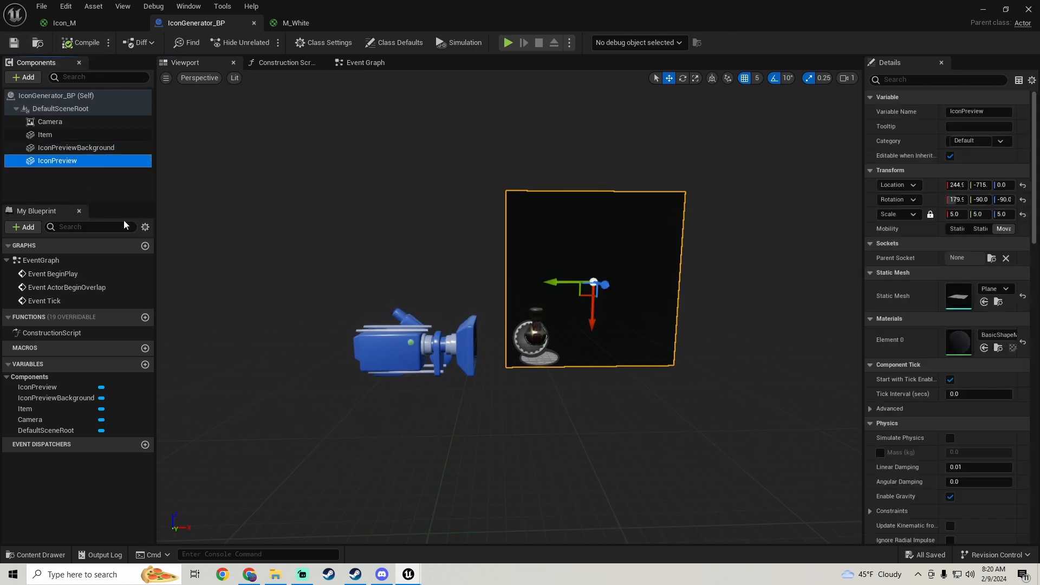
click(999, 334)
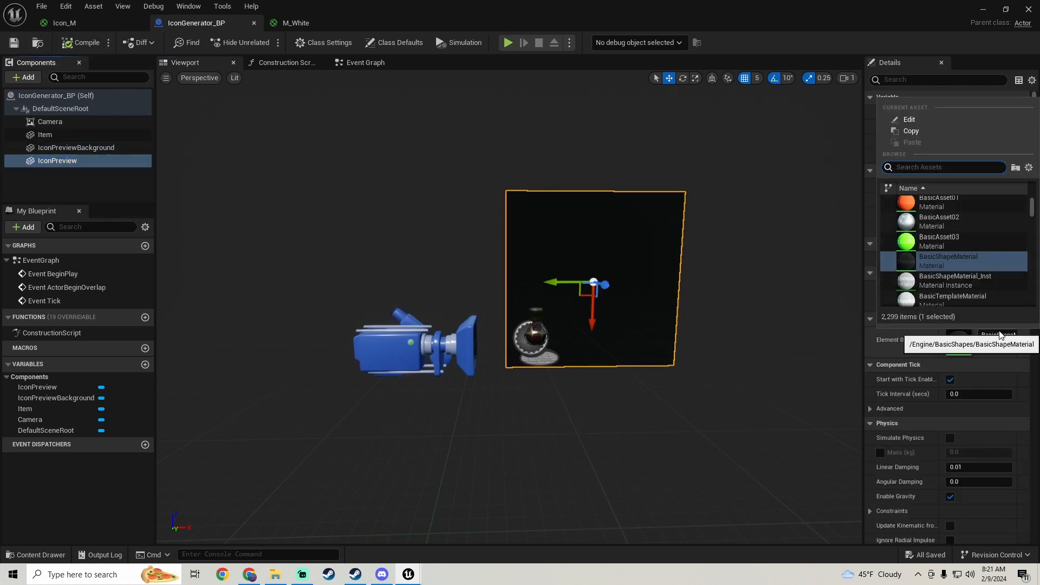
text(icon)
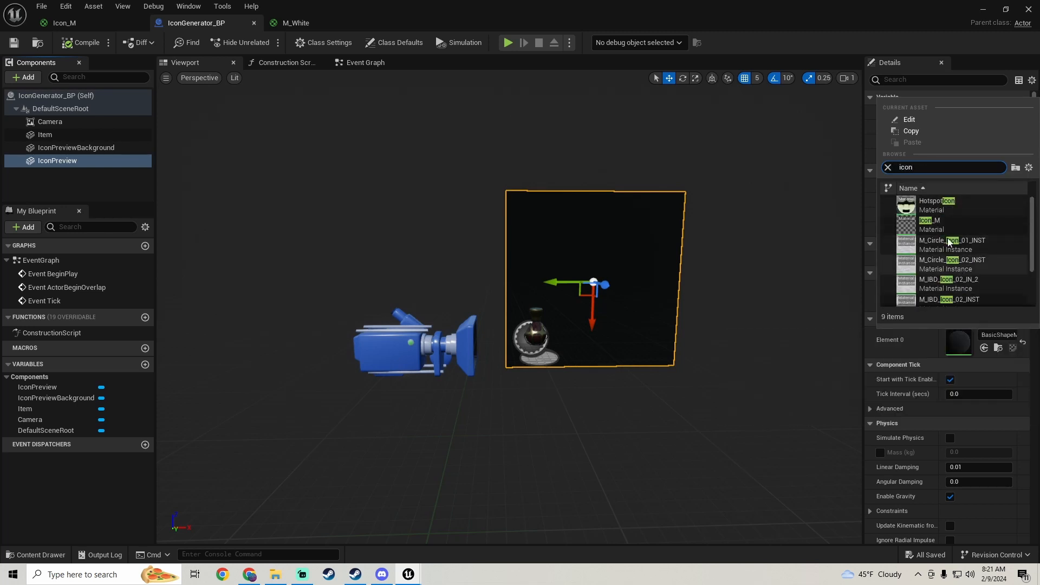
click(946, 222)
scroll(630, 252, up, 1)
right_drag(631, 252, 620, 285)
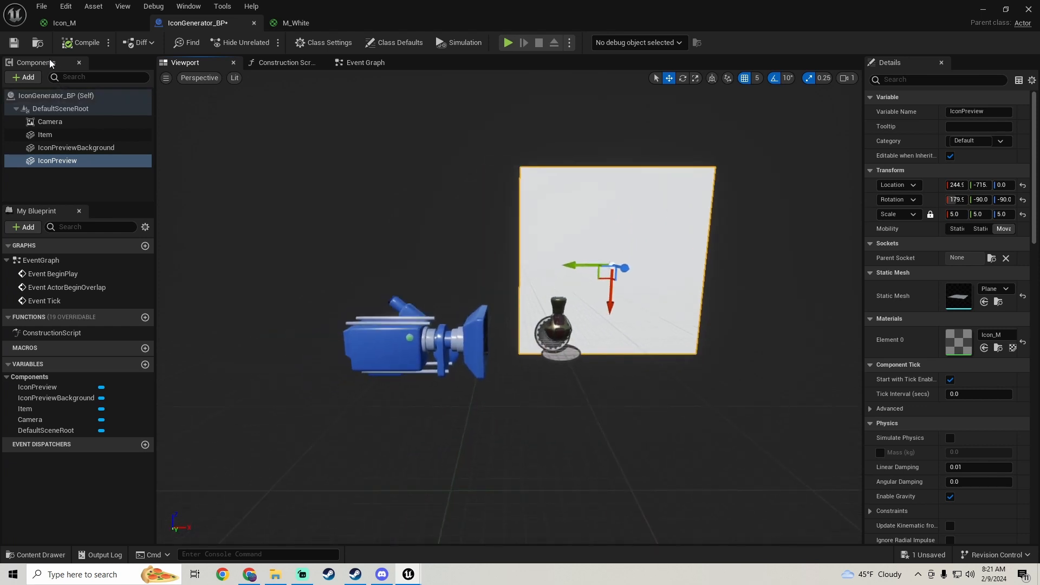
key(ctrl+s)
- Set the Camera component's scene capture Texture Target to Icon_RT
click(403, 336)
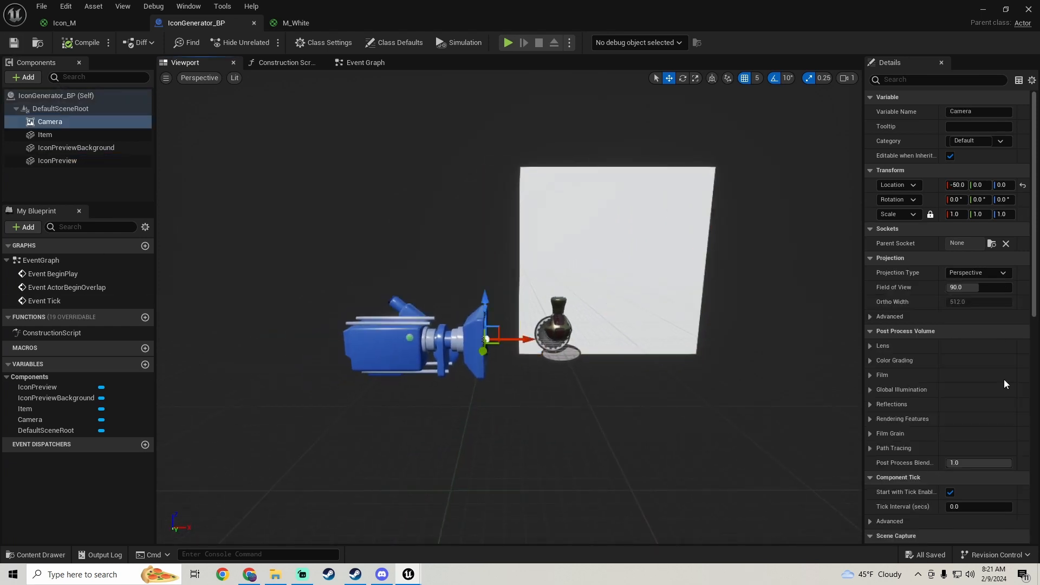
scroll(928, 337, down, 10)
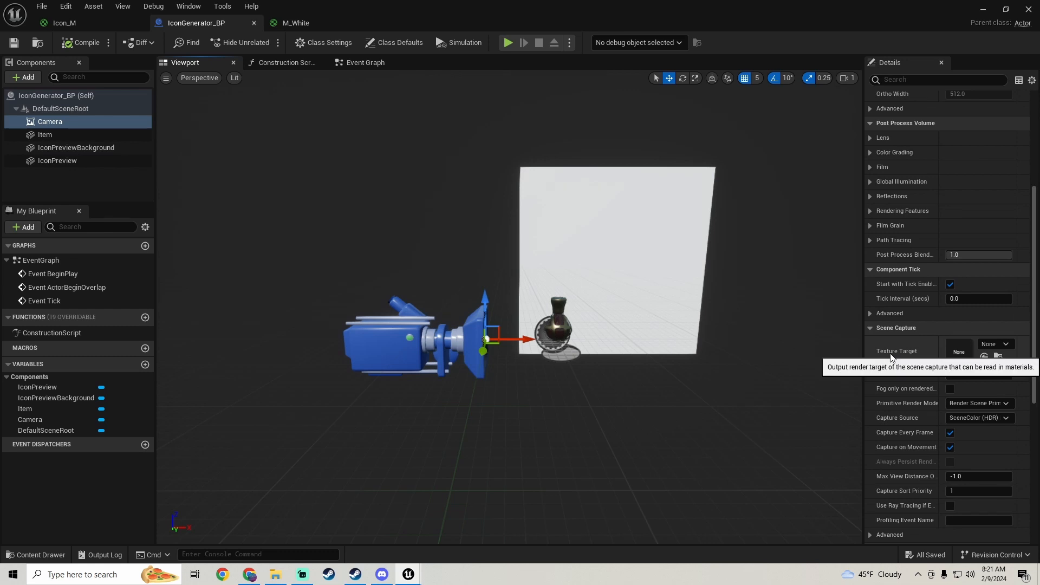
click(994, 344)
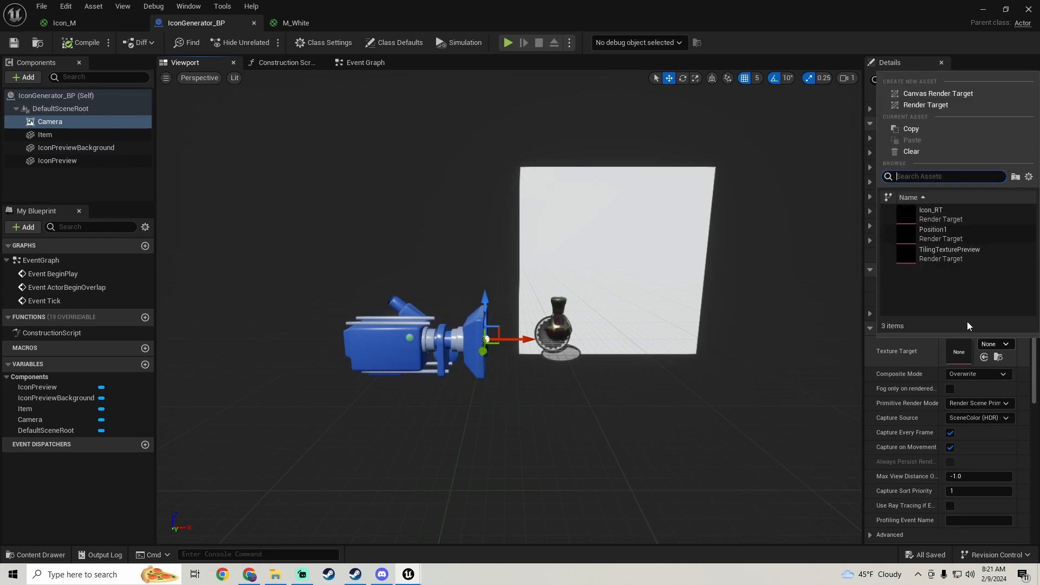
click(935, 213)
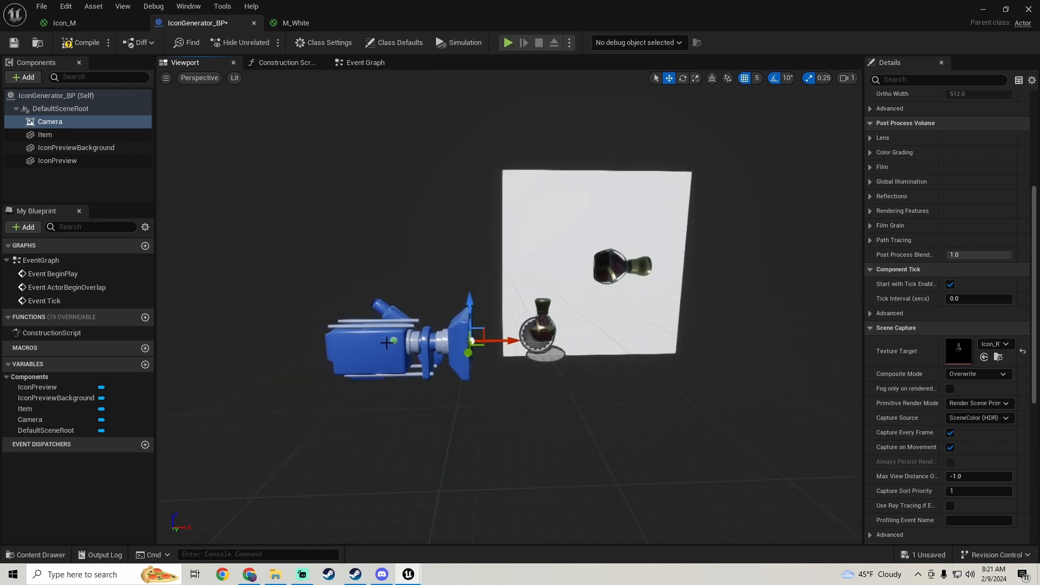
- Set the Camera component's Field of View to 30
scroll(918, 347, down, 7)
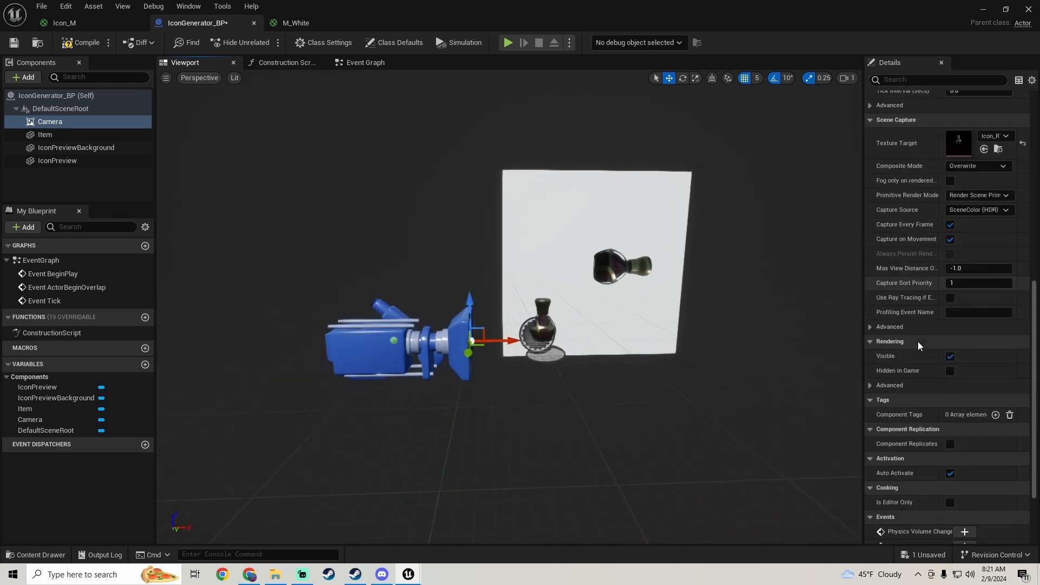
scroll(918, 342, up, 7)
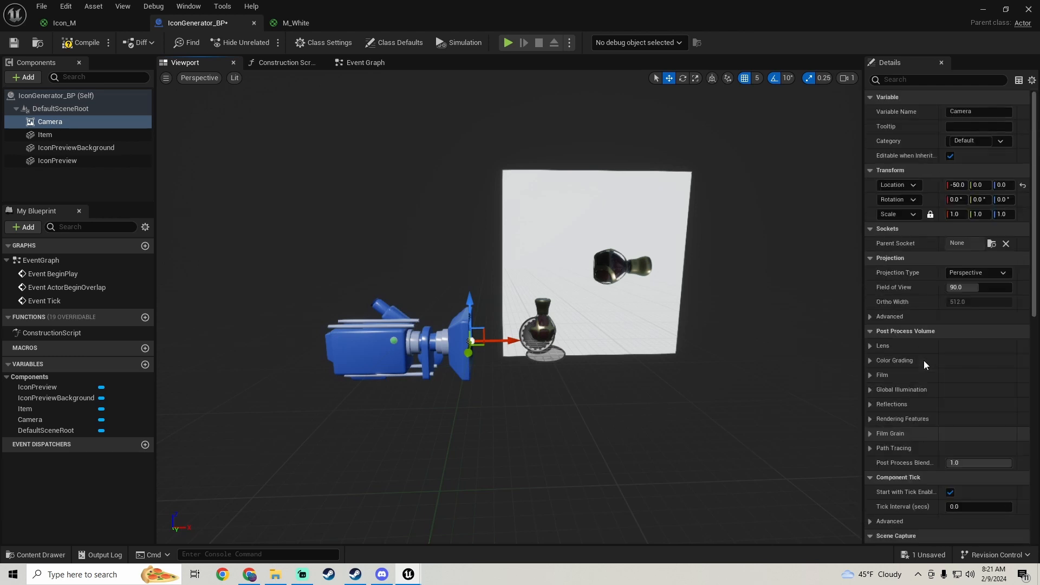
click(984, 286)
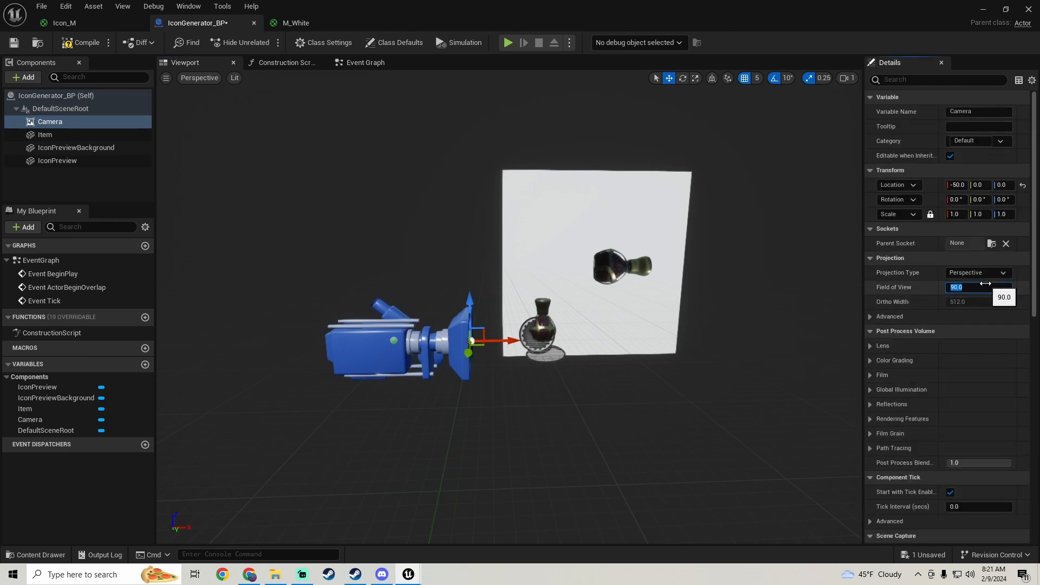
text(30)
key(Return)
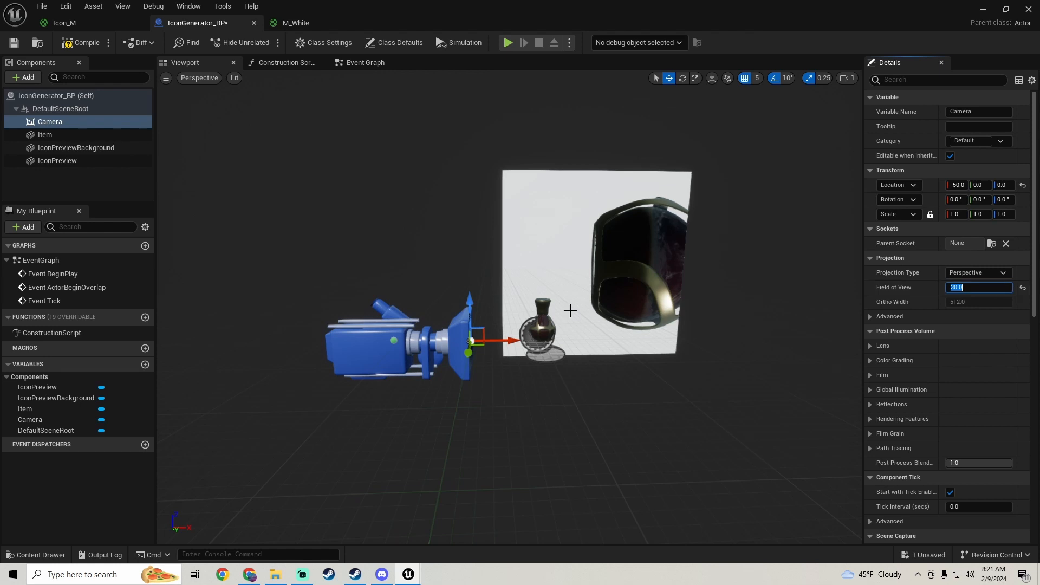
mouse_move(533, 410)
right_down()
mouse_move(568, 411)
mouse_move(533, 410)
right_up()
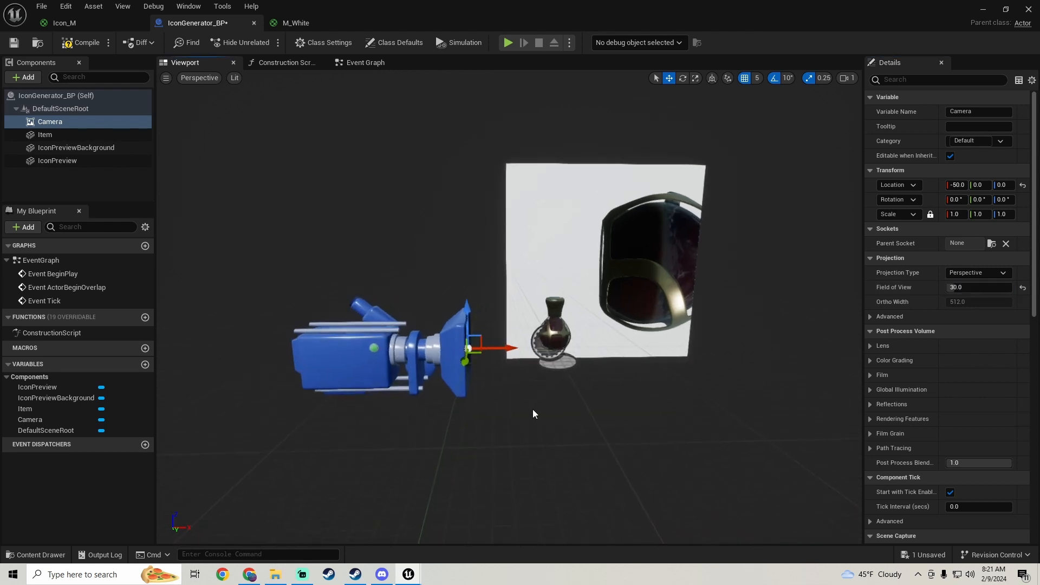
- Rotate IconPreviewBackground and IconPreview together by 90 degrees in their plane so the captured item stands upright
click(582, 255)
shift+click(99, 137)
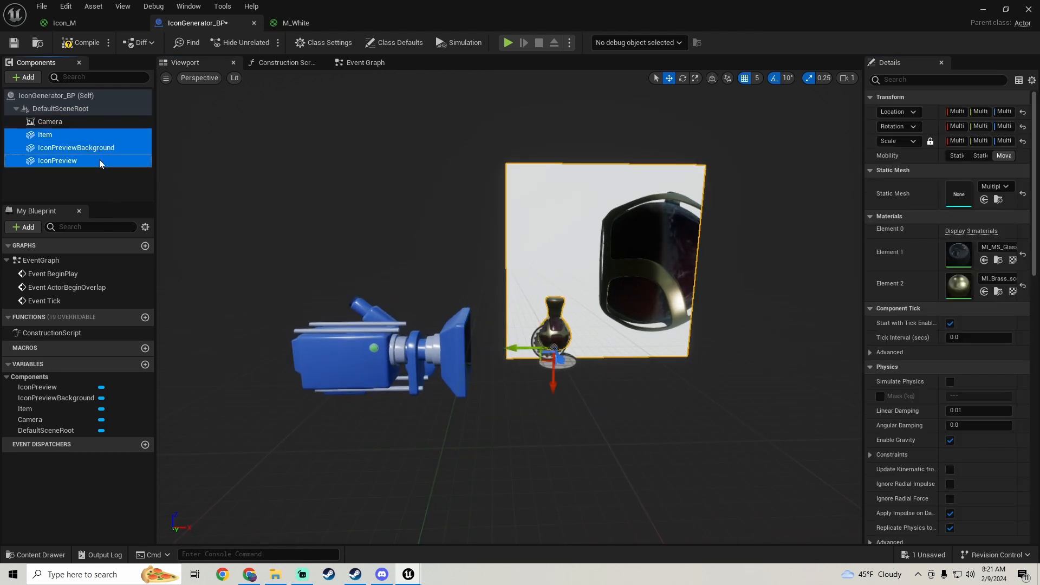
click(98, 164)
shift+click(97, 149)
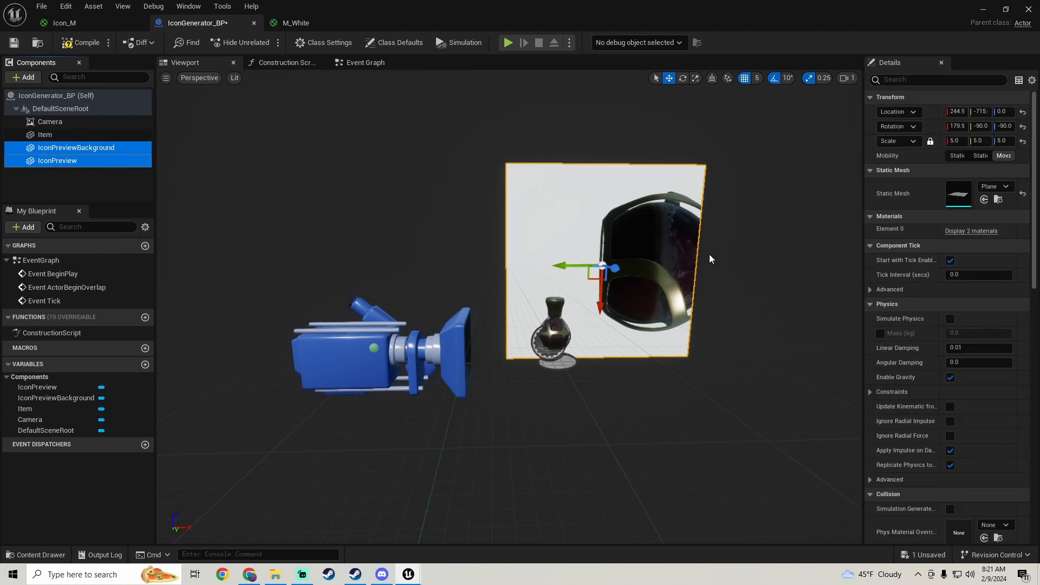
key(e)
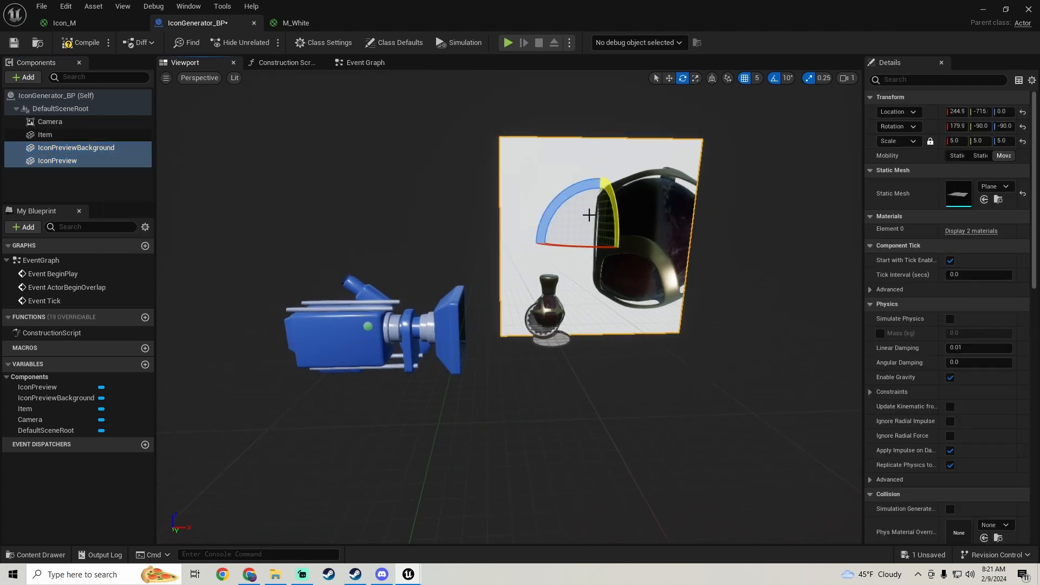
drag(588, 214, 639, 304)
key(w)
middle_drag(556, 416, 547, 383)
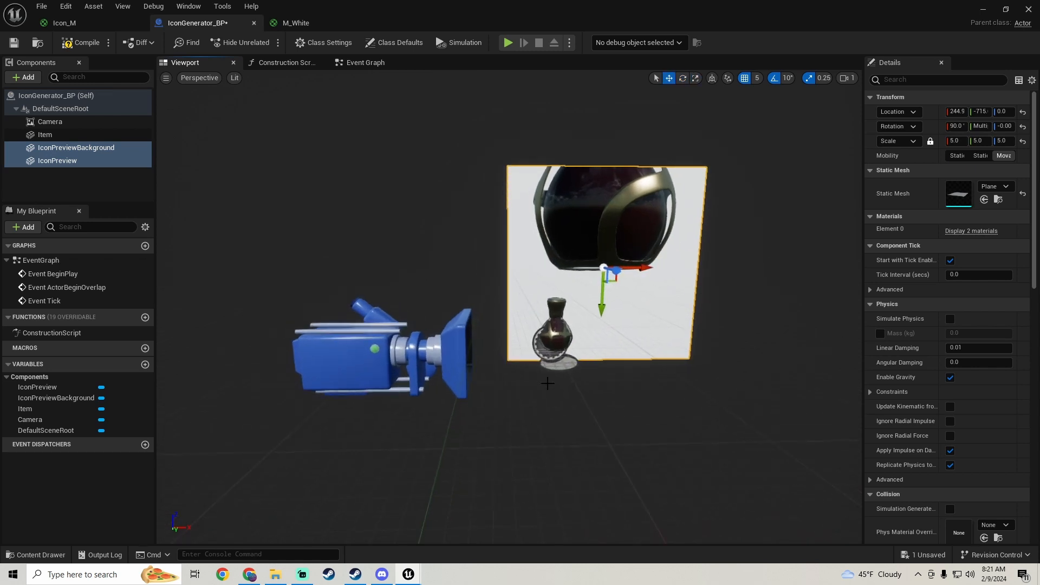
- Lower the Item component to Z -10 so more of the flask fits into the icon preview
click(561, 320)
scroll(575, 303, up, 4)
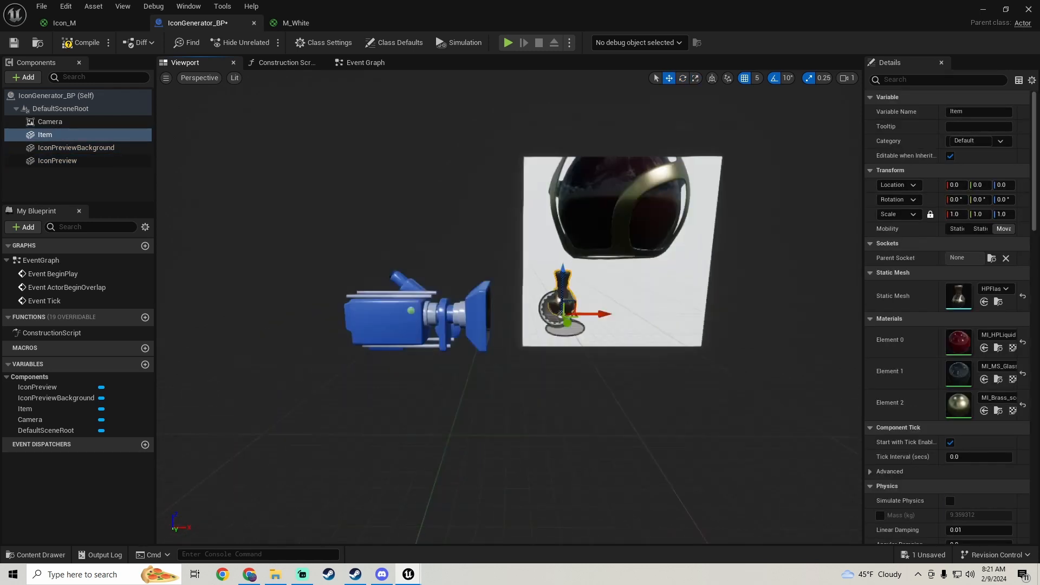
right_drag(575, 300, 588, 291)
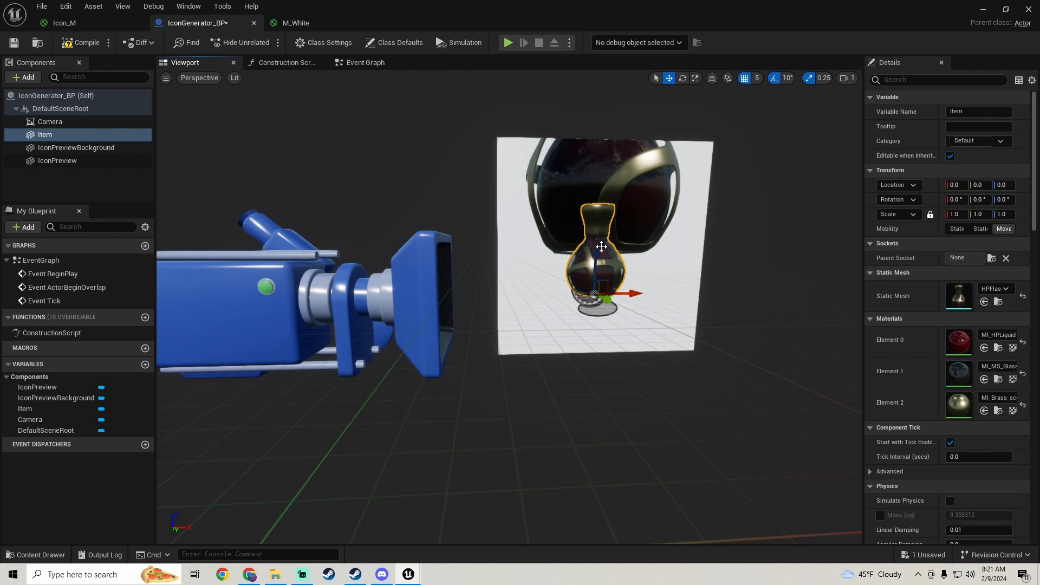
drag(599, 250, 599, 293)
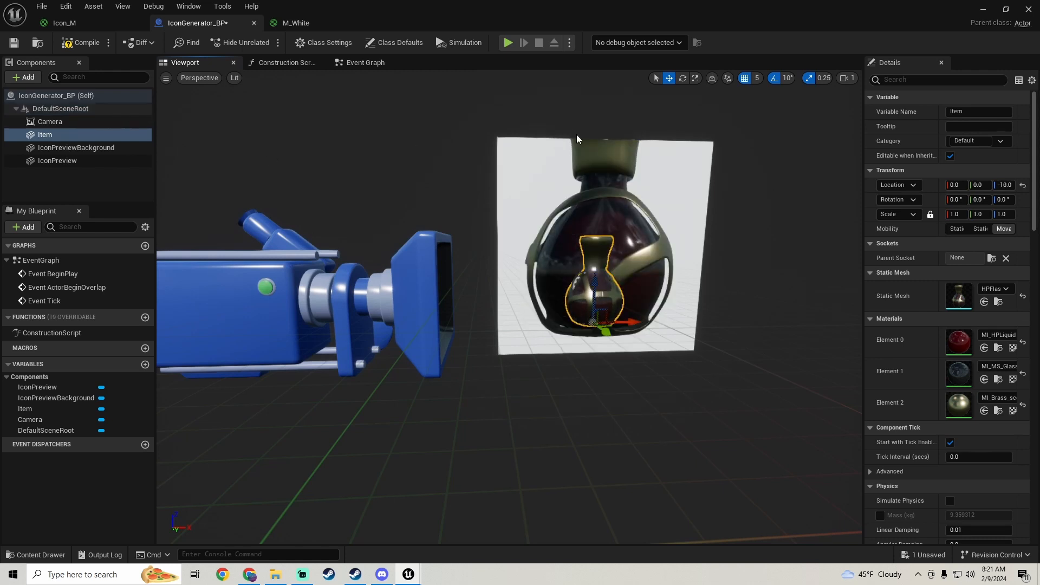
- Set the grid snap size to 1 and move the Item component to X 13, Z -14 to frame the whole flask
click(756, 79)
click(775, 108)
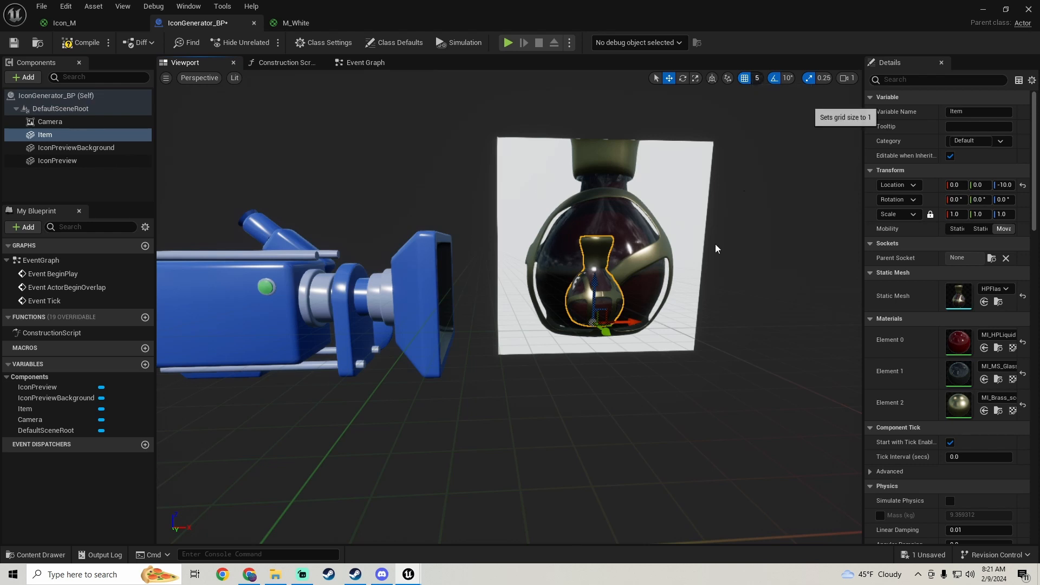
drag(633, 321, 677, 316)
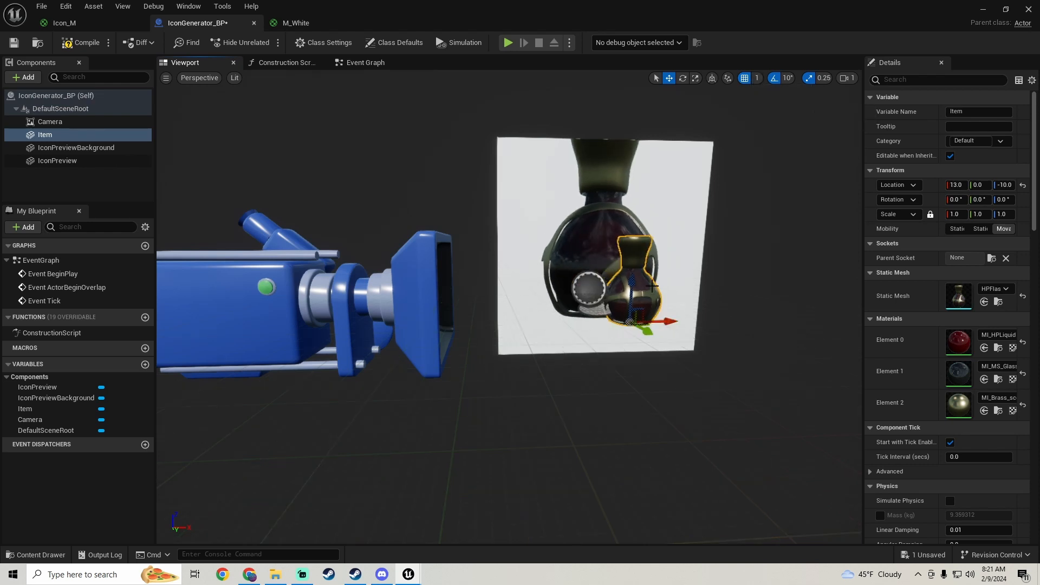
drag(632, 279, 637, 294)
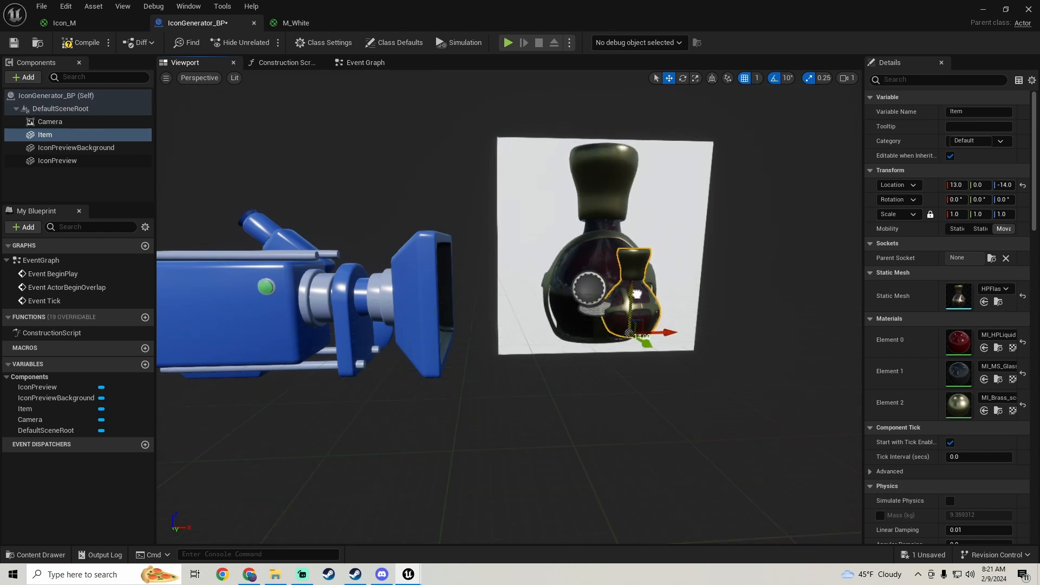
- Rotate the Item component about 90 degrees around the Z axis and save the blueprint
key(e)
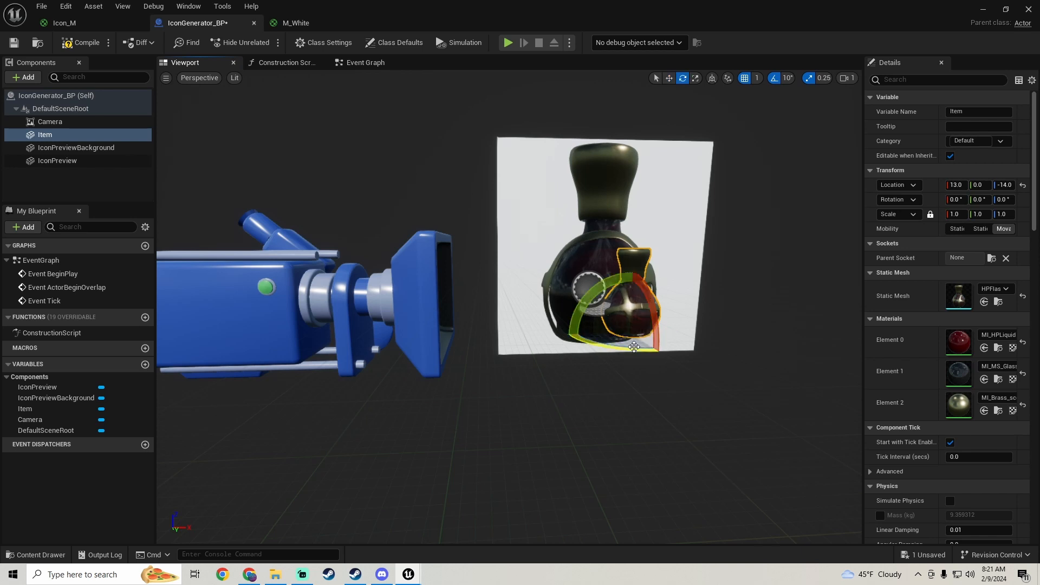
mouse_move(650, 347)
mouse_down()
mouse_move(569, 338)
mouse_move(662, 352)
mouse_up()
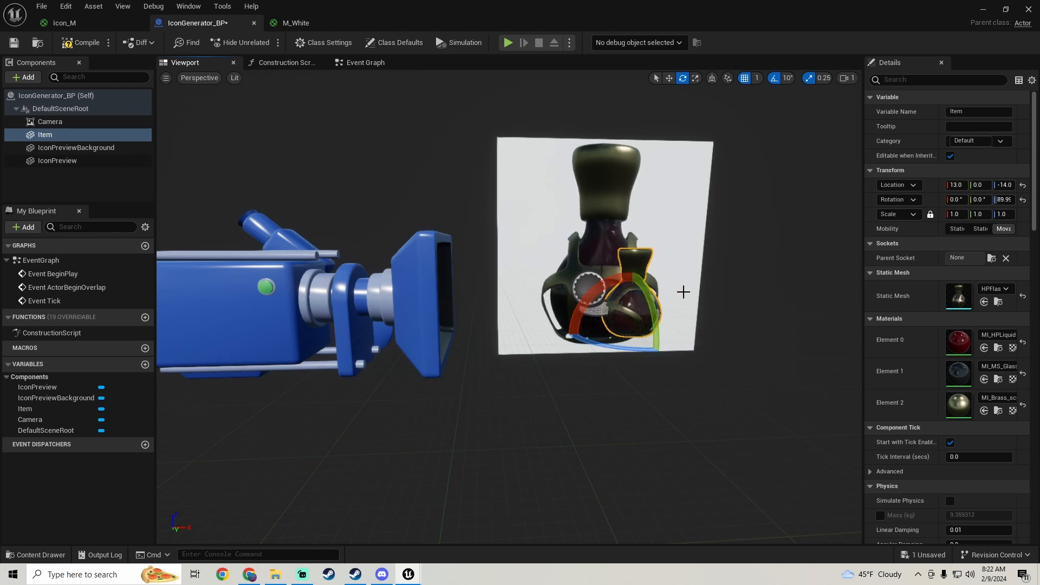
key(w)
scroll(685, 293, down, 4)
scroll(542, 292, down, 2)
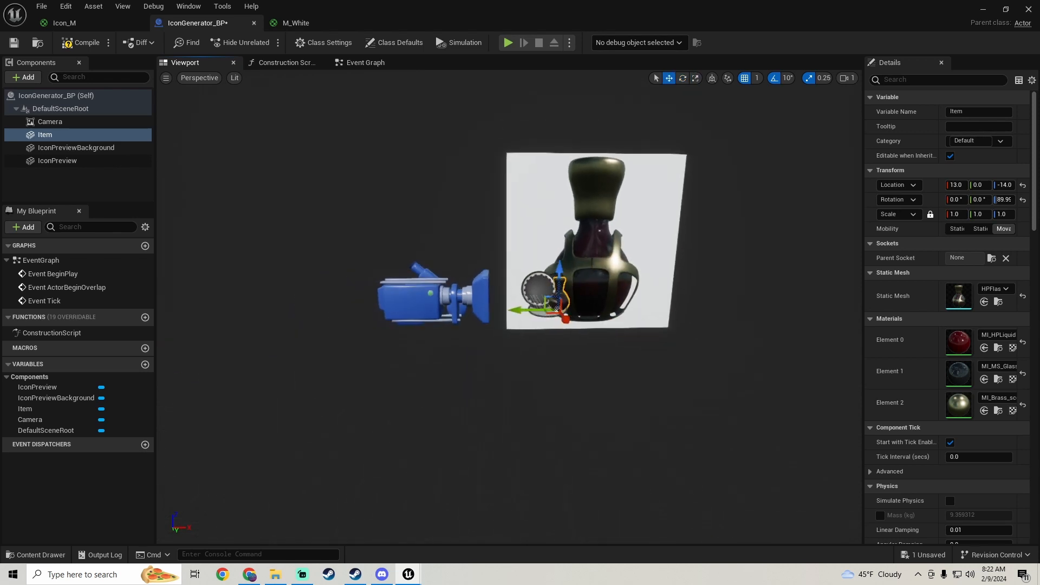
scroll(663, 296, up, 1)
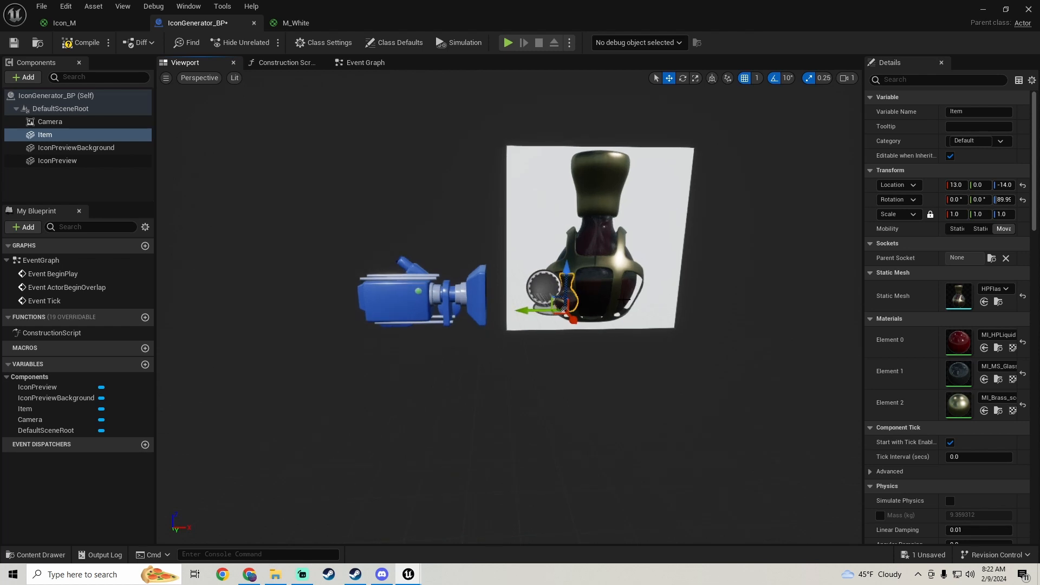
scroll(624, 299, up, 1)
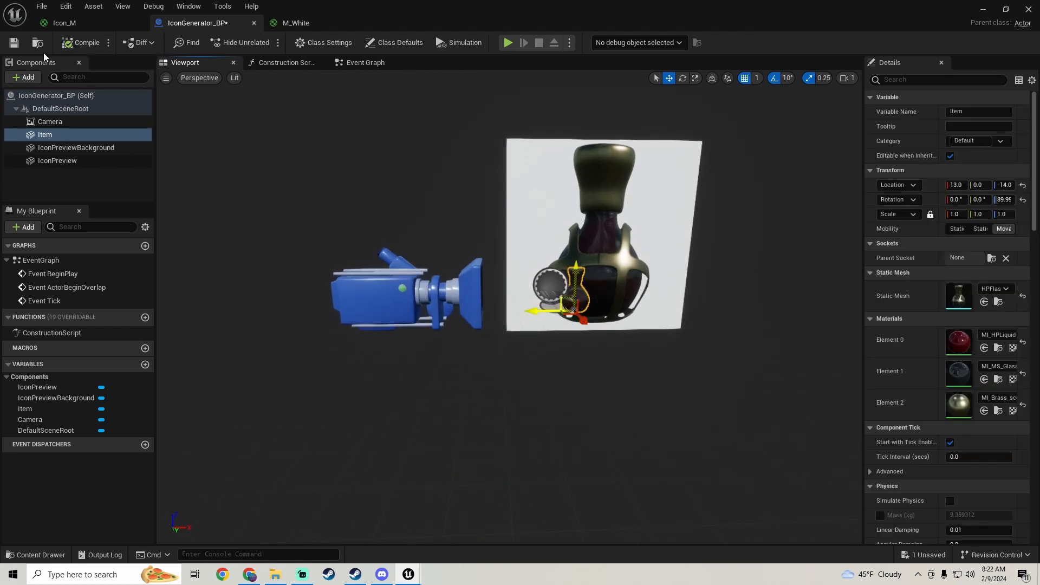
click(15, 45)
key(a)
right_drag(347, 293, 521, 149)
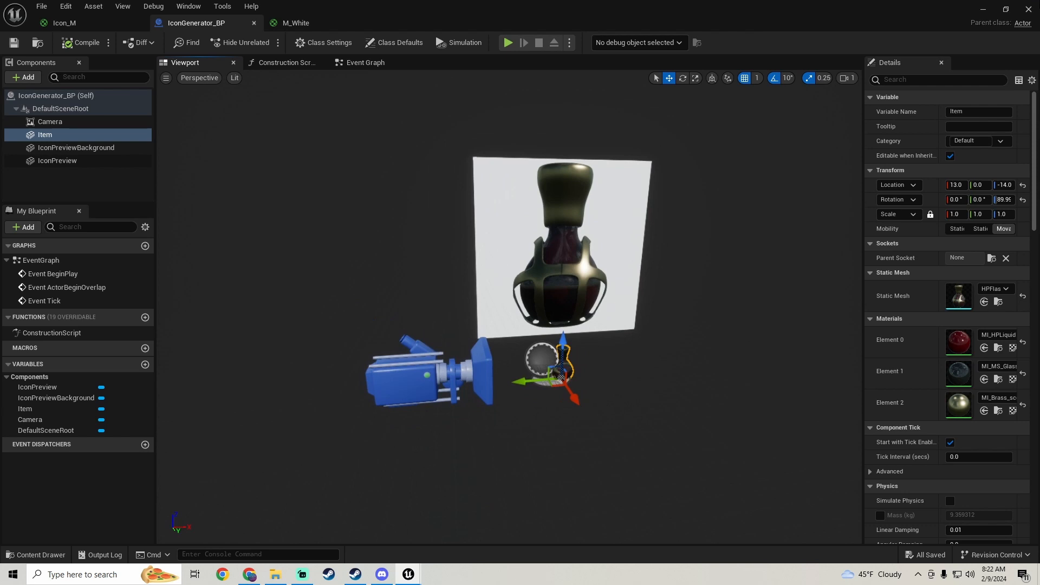
- Return to the level editor and create a static texture from the Icon_RT render target
click(979, 10)
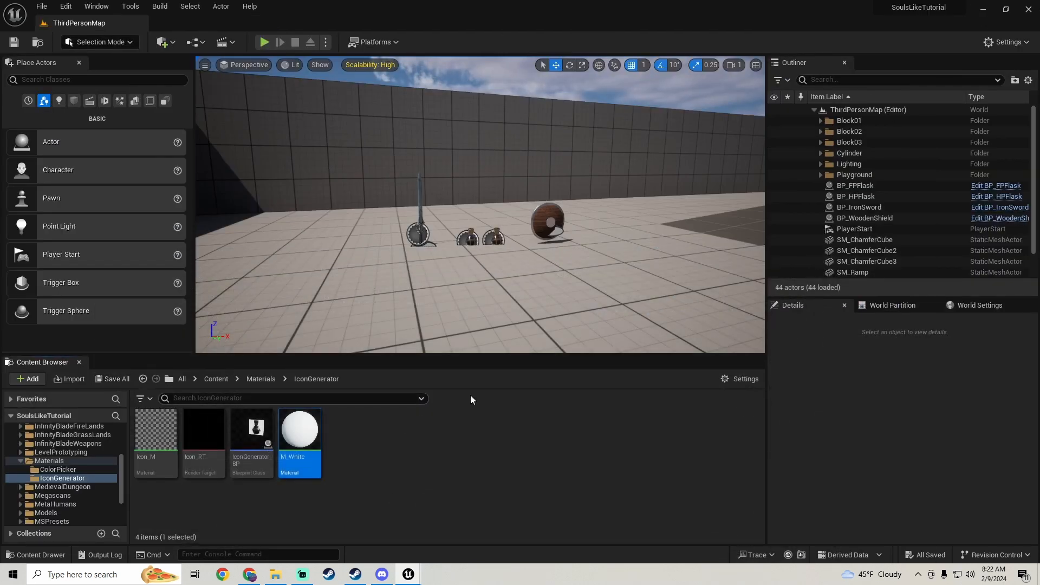
right_click(198, 467)
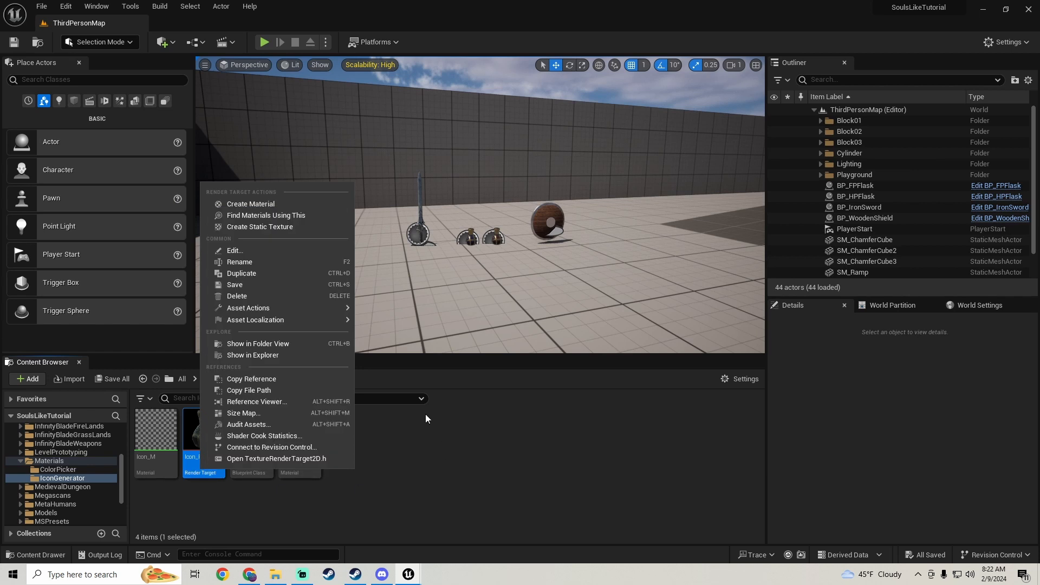
click(281, 227)
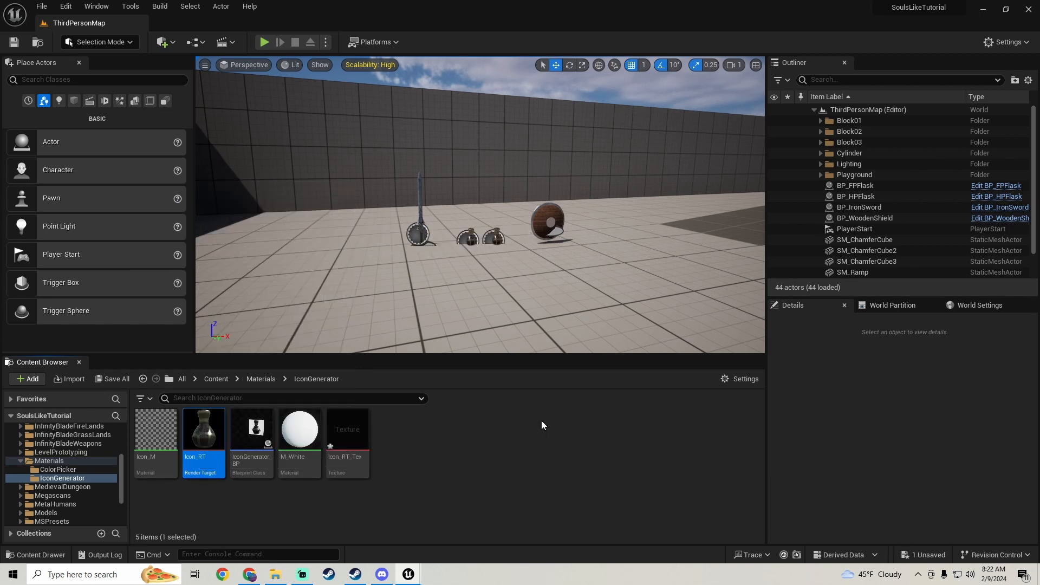
- Rename the Icon_RT_Tex texture as HPFlask_T
click(343, 457)
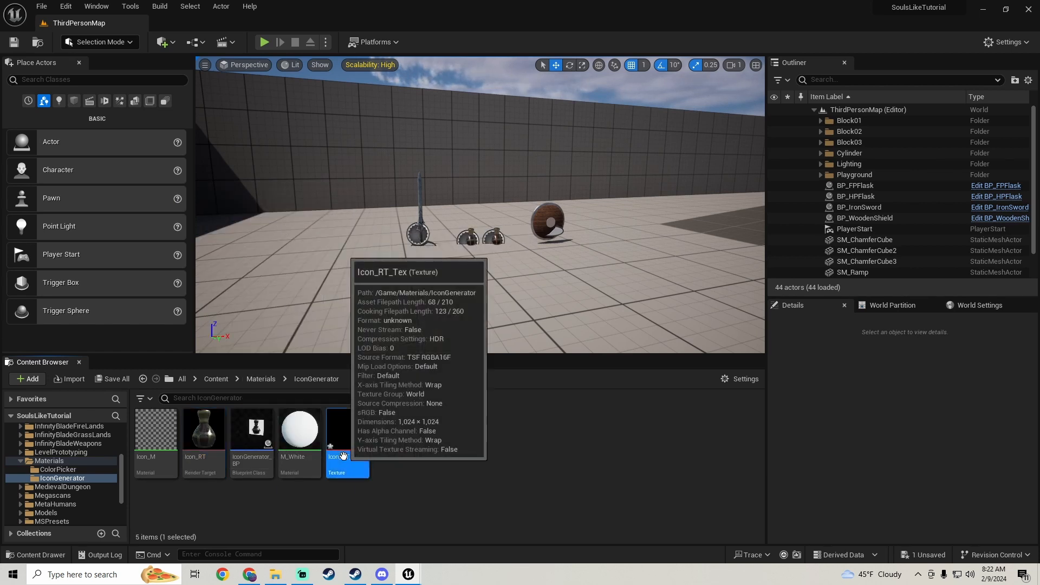
key(F2)
text(H)
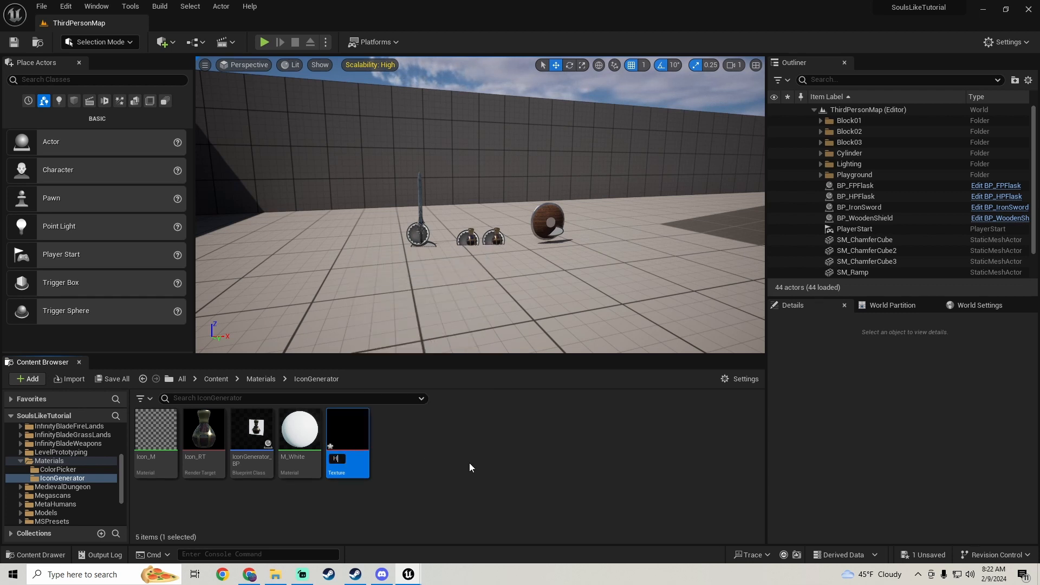
text(PFlask)
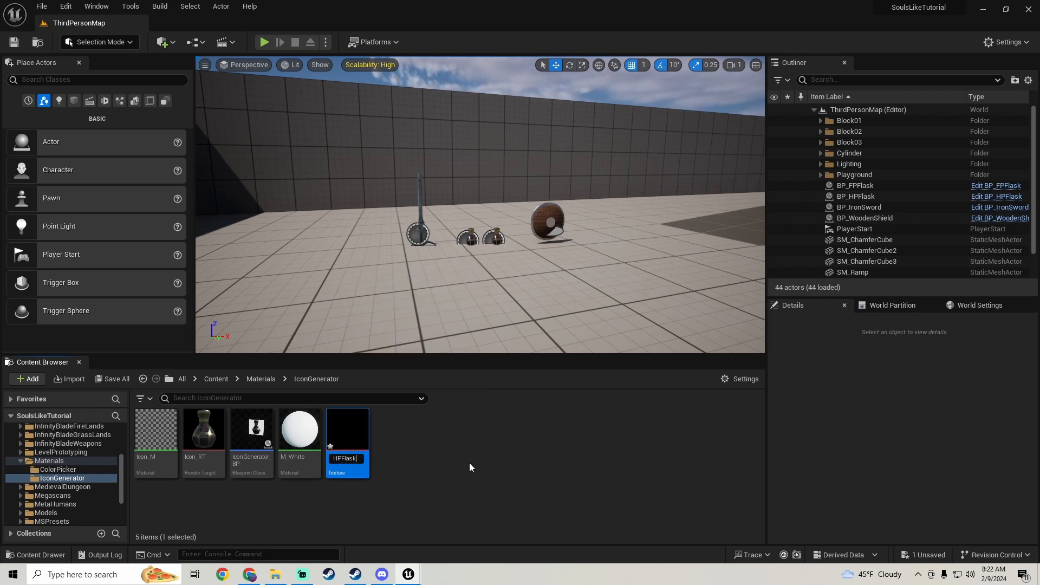
text(_T)
key(Return)
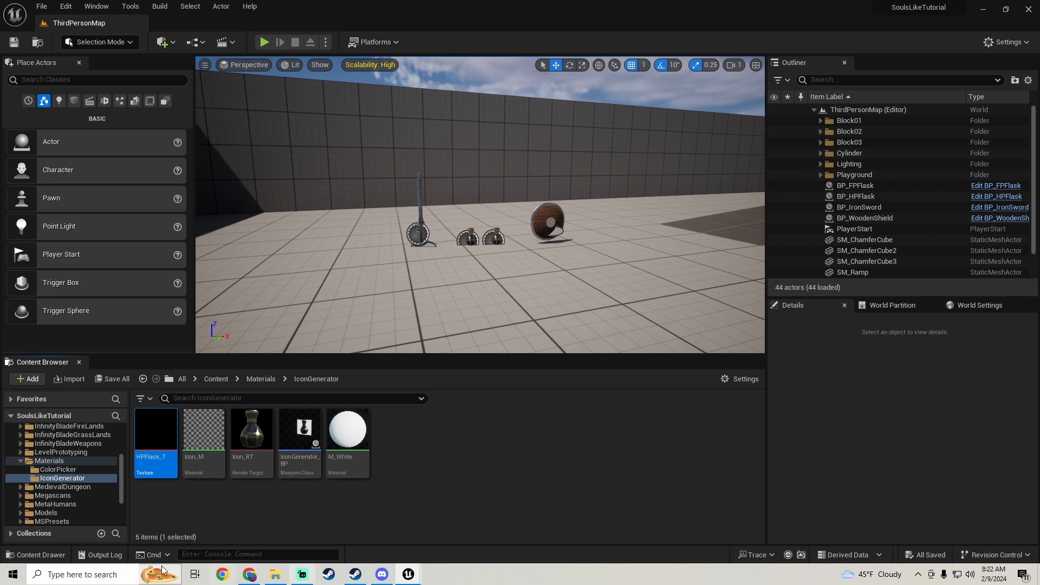
- Open the HPFlask_T texture and set its compression settings to UserInterface2D (RGBA)
double_click(149, 464)
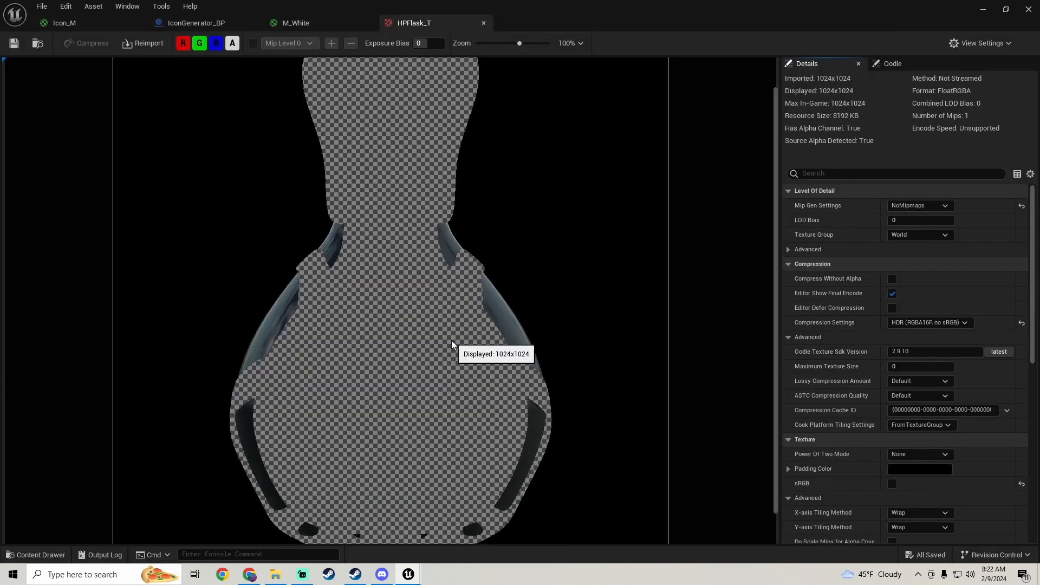
scroll(452, 343, down, 6)
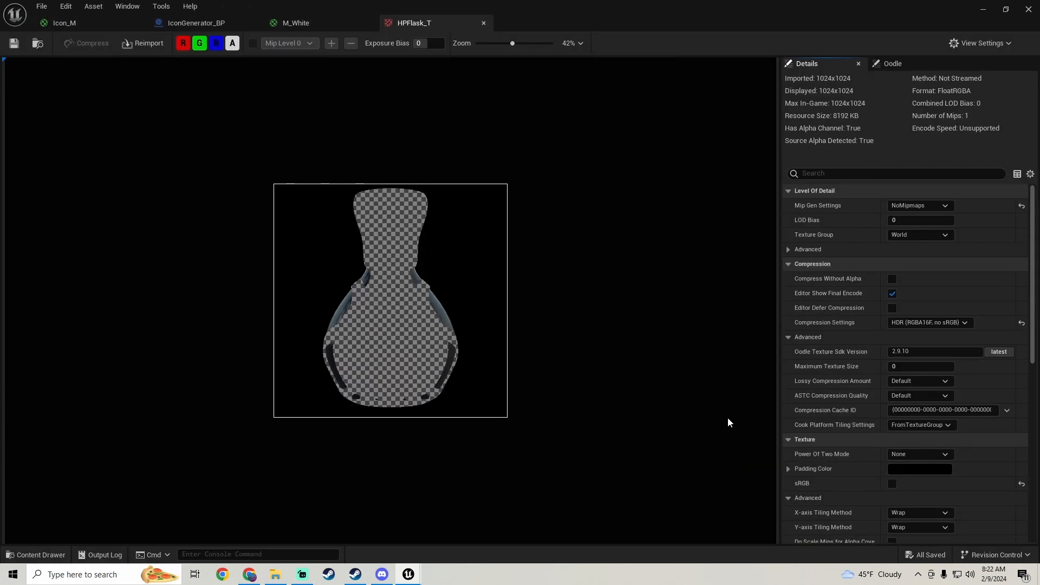
scroll(813, 291, down, 10)
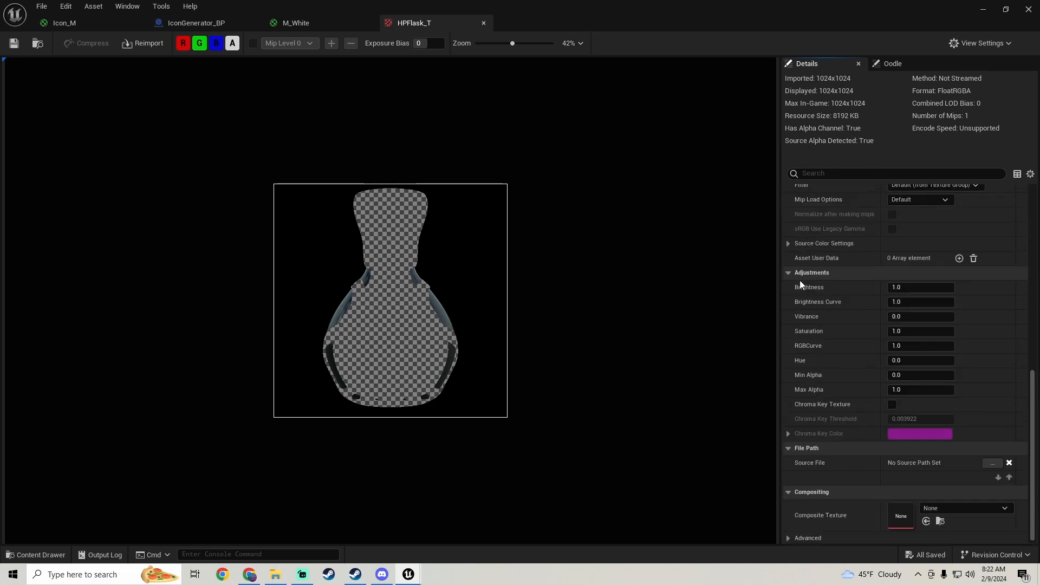
scroll(800, 281, up, 8)
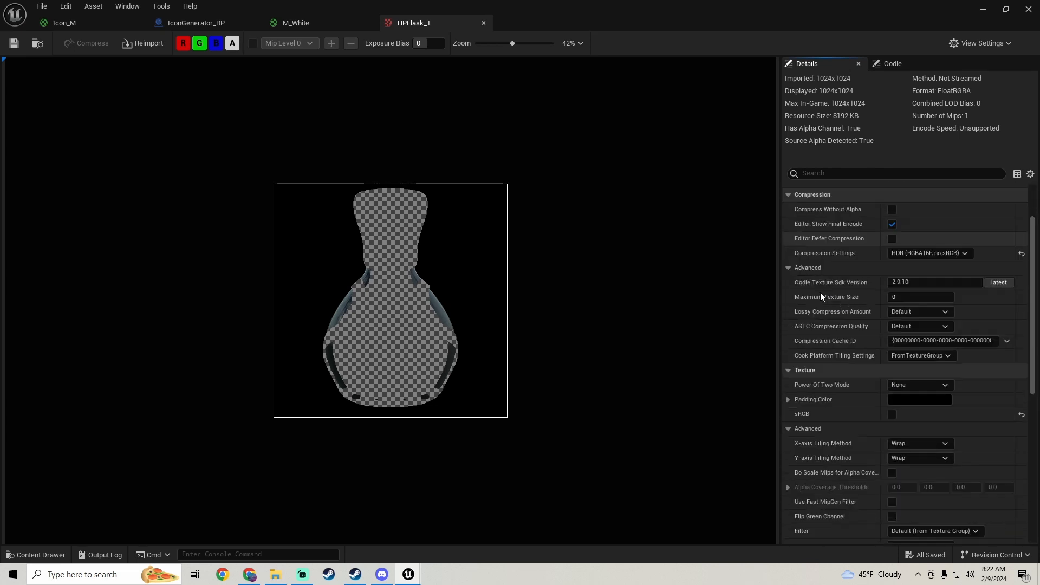
scroll(823, 308, down, 2)
scroll(826, 323, up, 3)
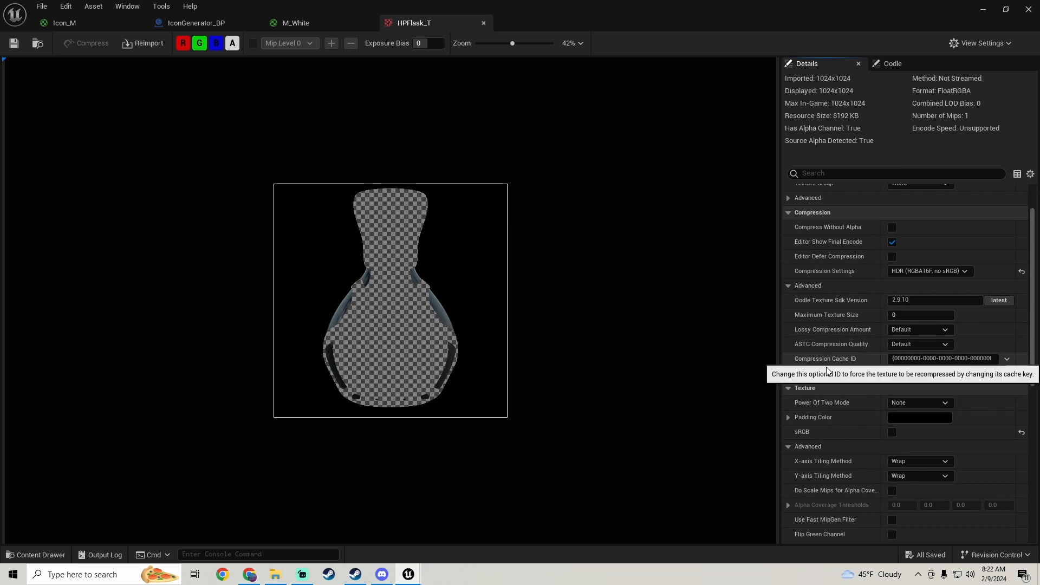
scroll(839, 401, up, 3)
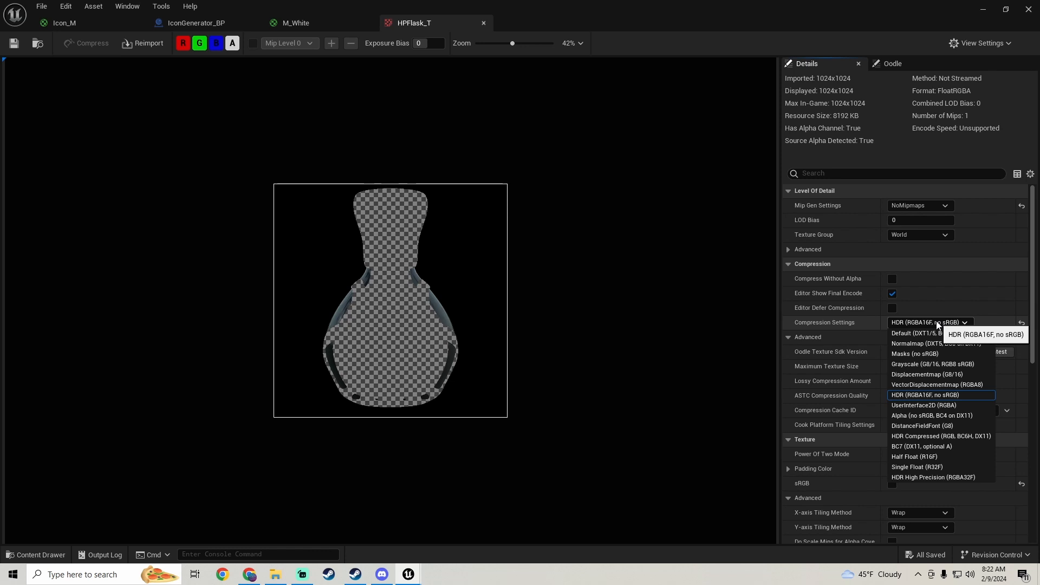
click(842, 406)
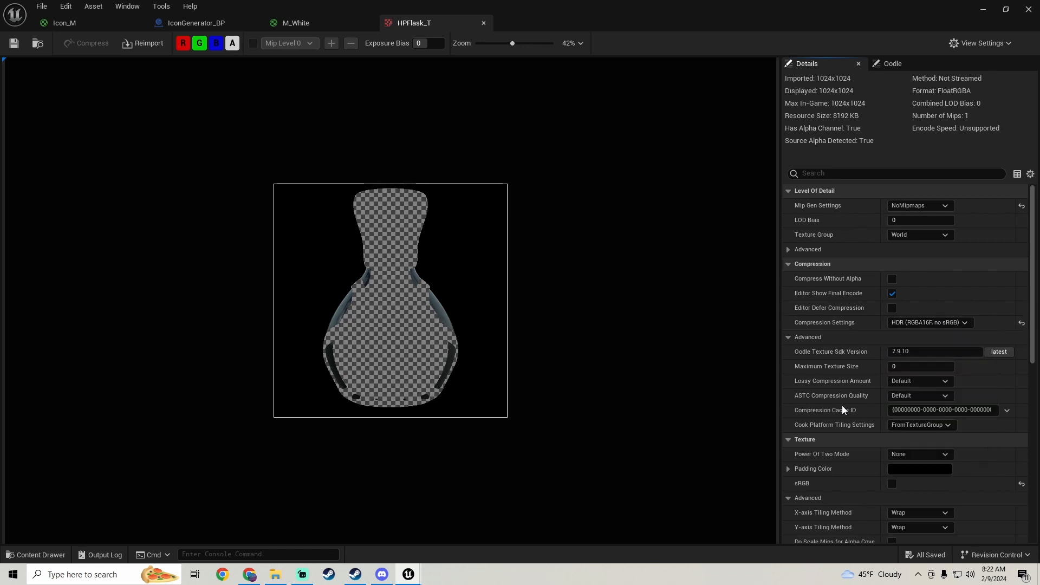
scroll(829, 381, down, 2)
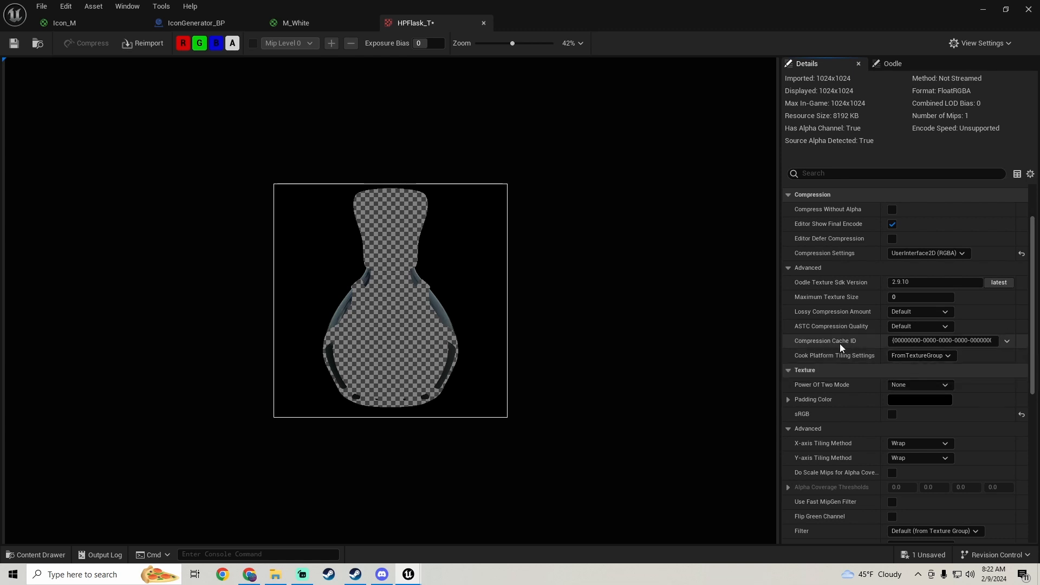
- Choose UI as the texture group for HPFlask_T
click(920, 326)
click(812, 327)
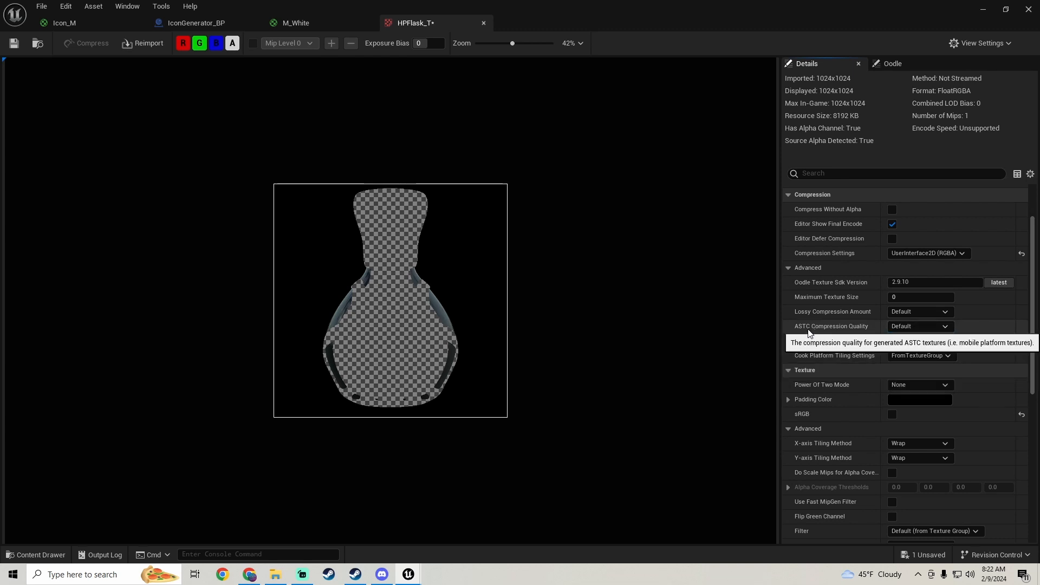
scroll(808, 329, up, 2)
click(914, 237)
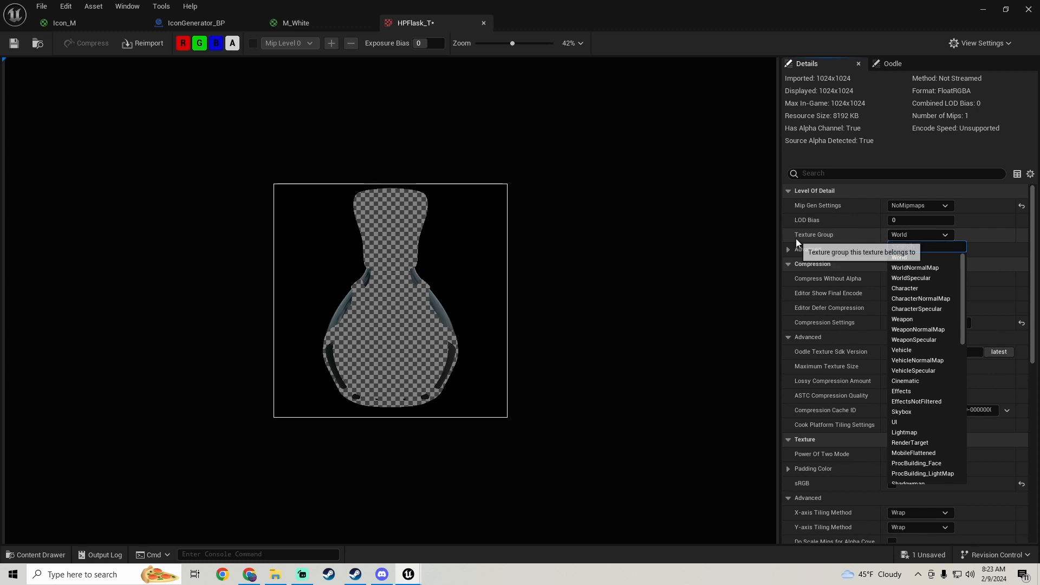
click(895, 422)
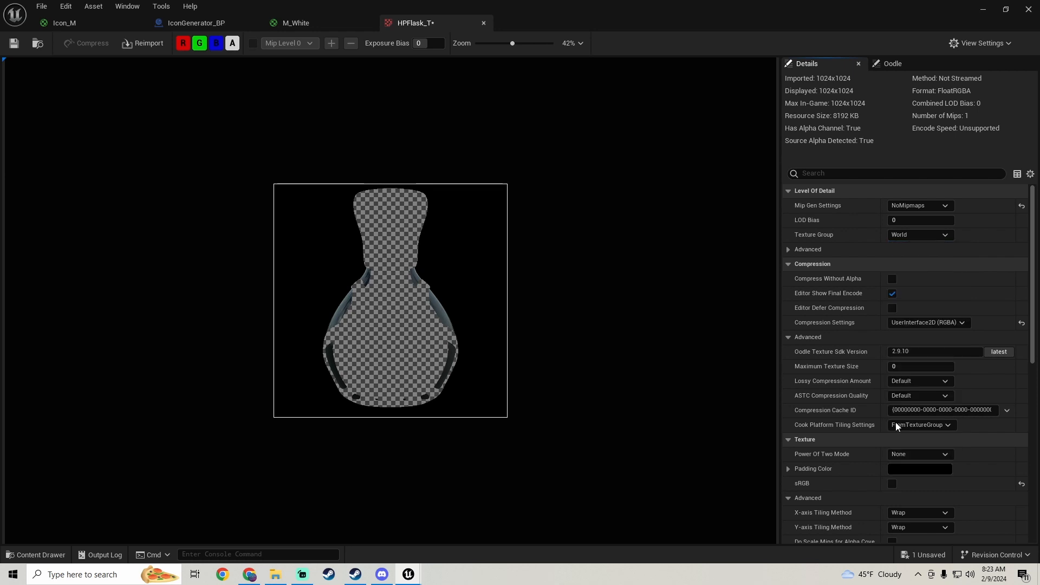
- Set the texture's Min Alpha to 1.0 and Max Alpha to 0.5, and save it
scroll(821, 333, down, 6)
scroll(821, 333, down, 4)
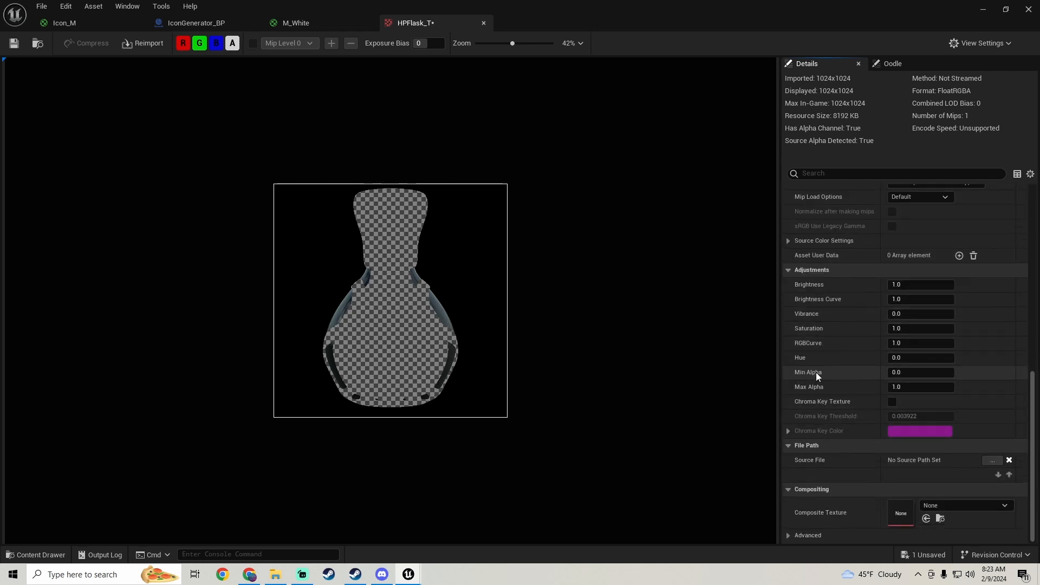
click(913, 373)
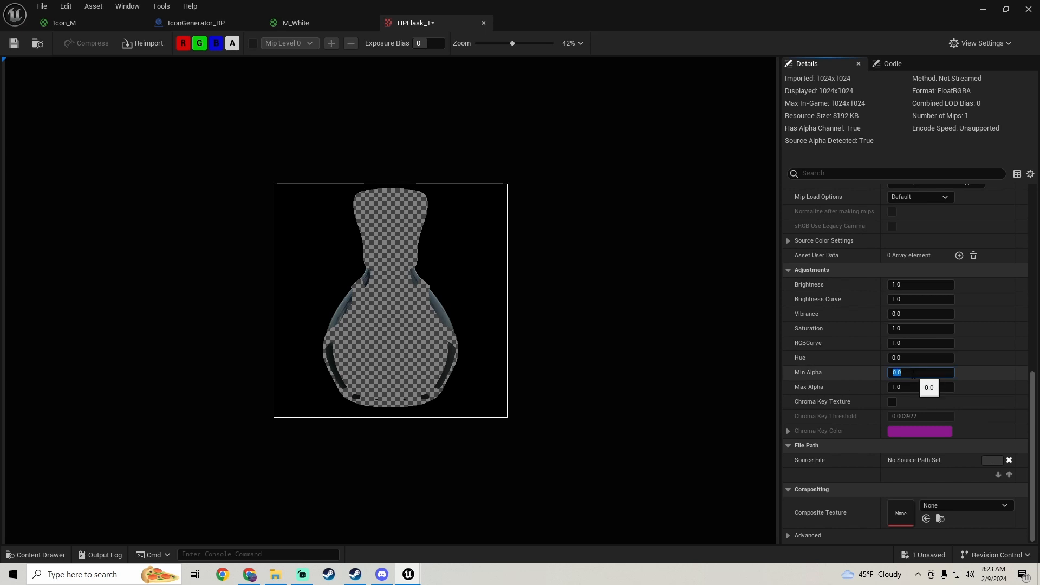
text(1)
key(Return)
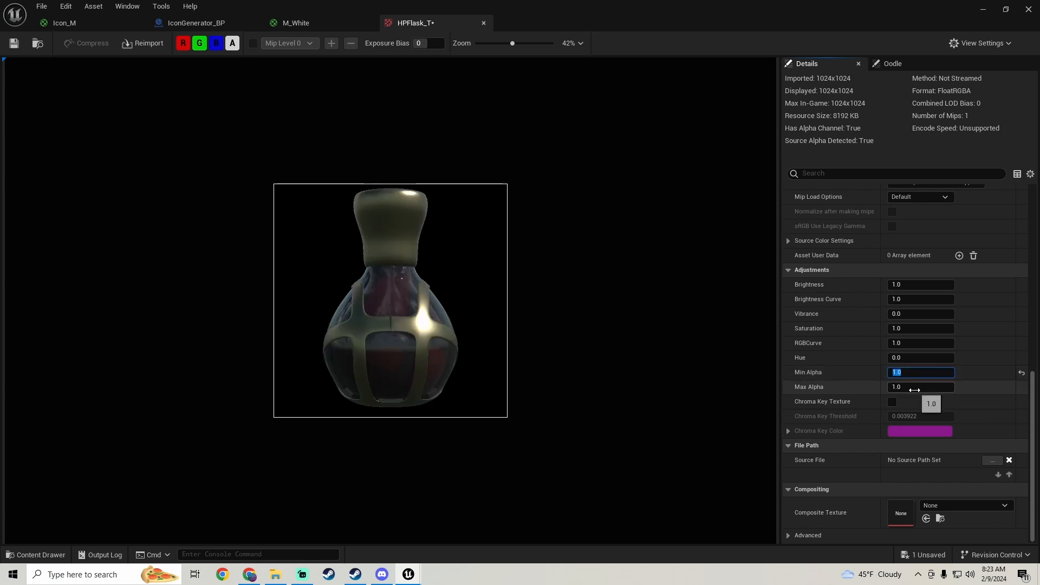
click(915, 385)
key(Return)
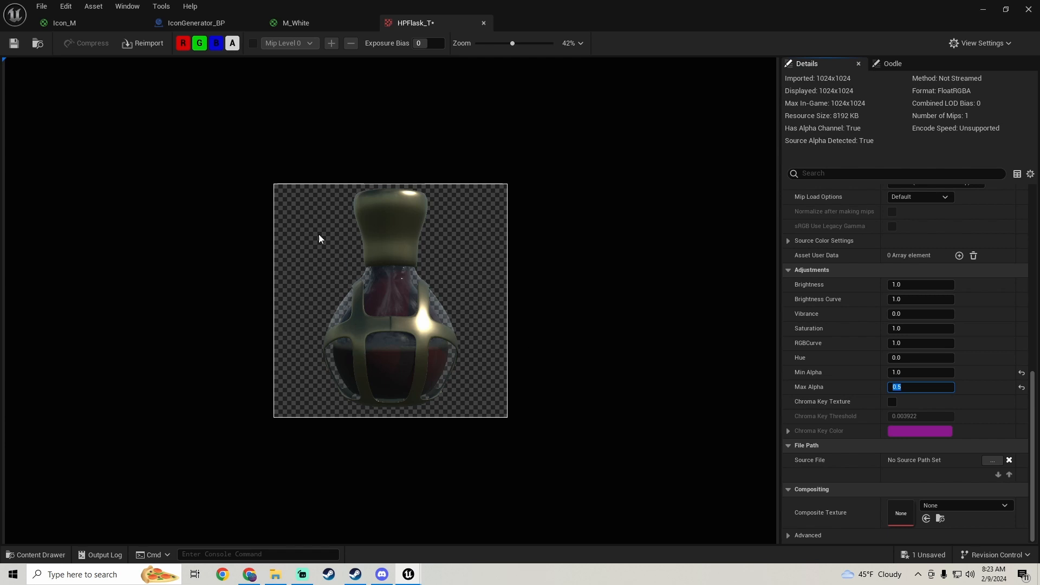
key(ctrl+s)
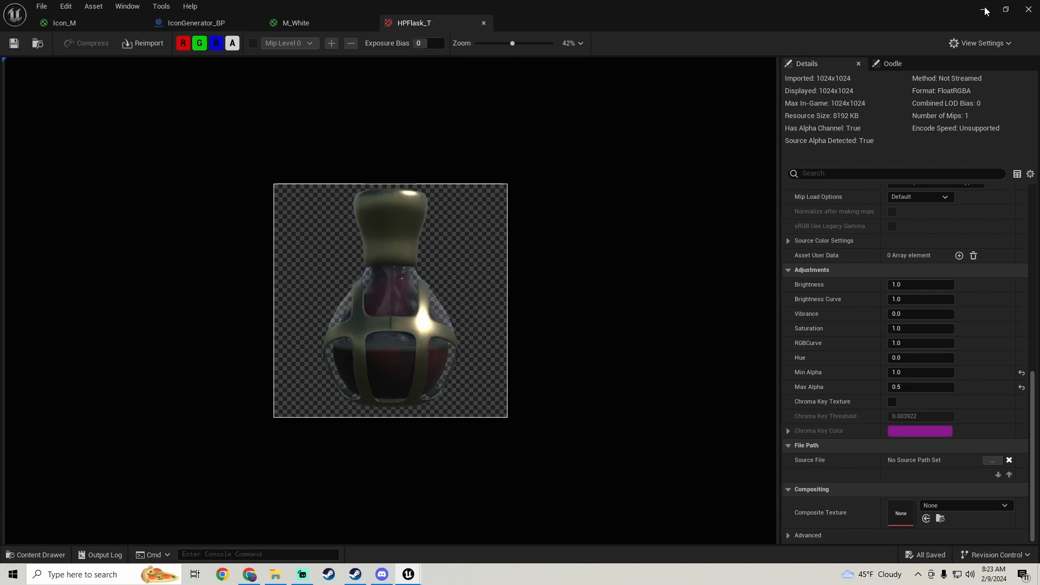
- Compare the HPFlask_T texture's transparency with the flask preview in the IconGenerator_BP blueprint
click(983, 9)
double_click(152, 466)
click(983, 10)
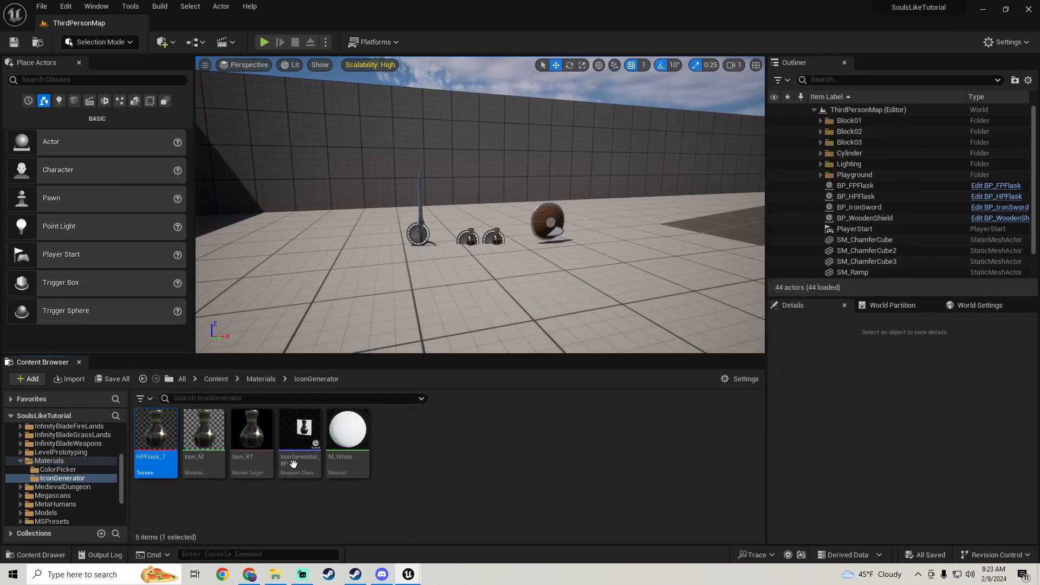
double_click(298, 433)
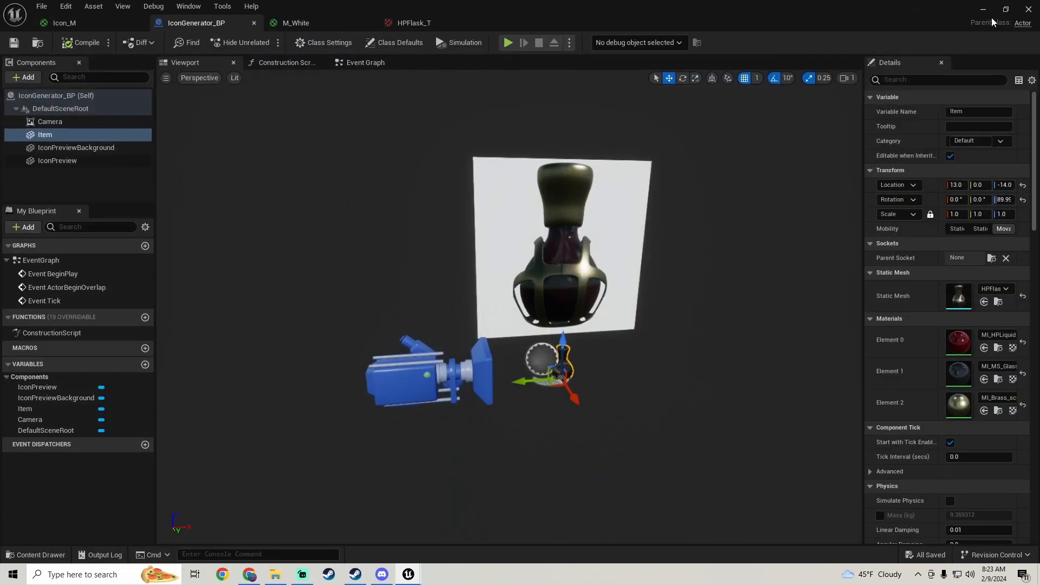
click(983, 10)
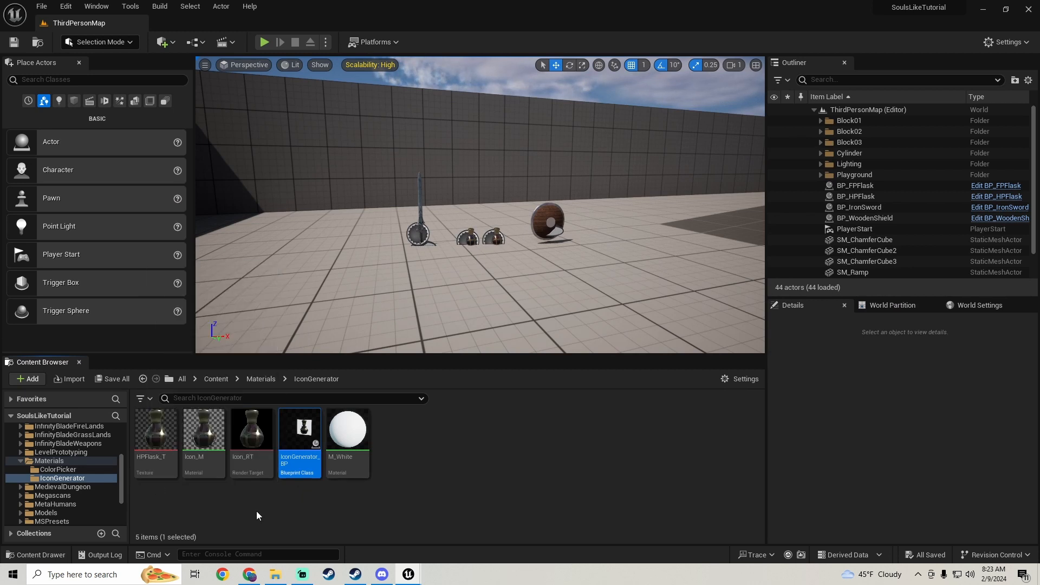
double_click(156, 434)
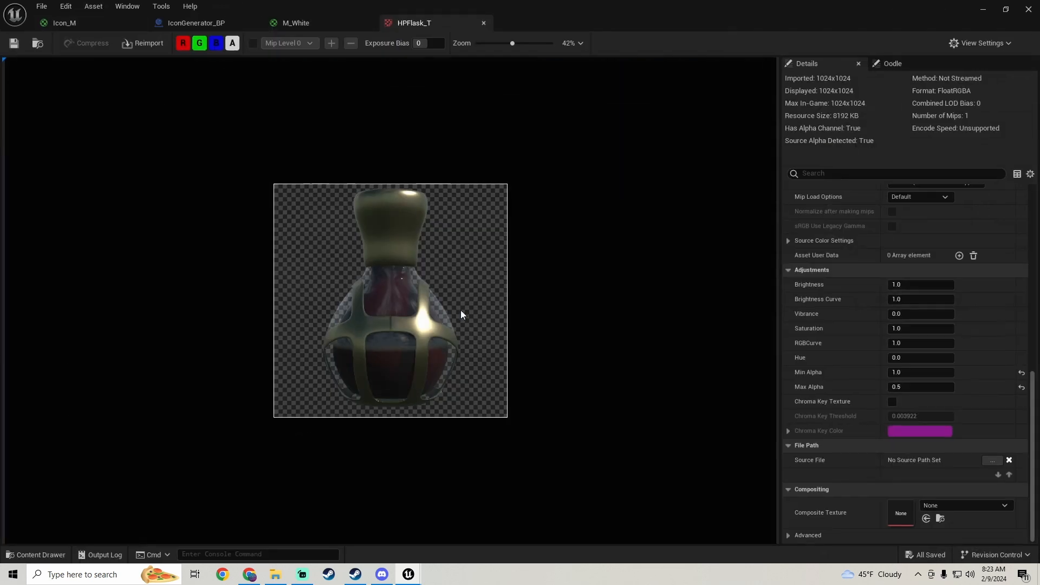
scroll(421, 346, down, 1)
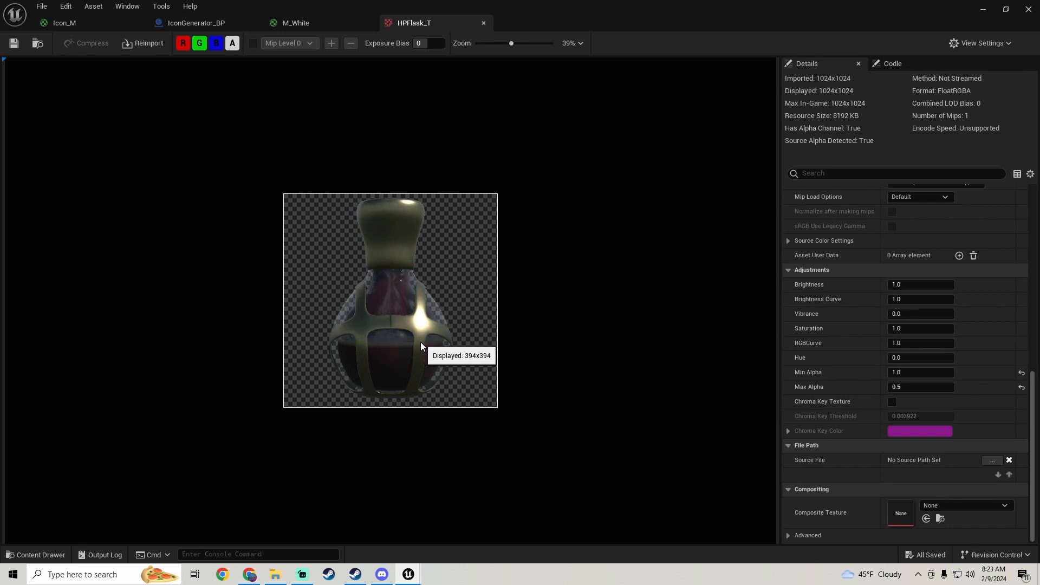
click(199, 23)
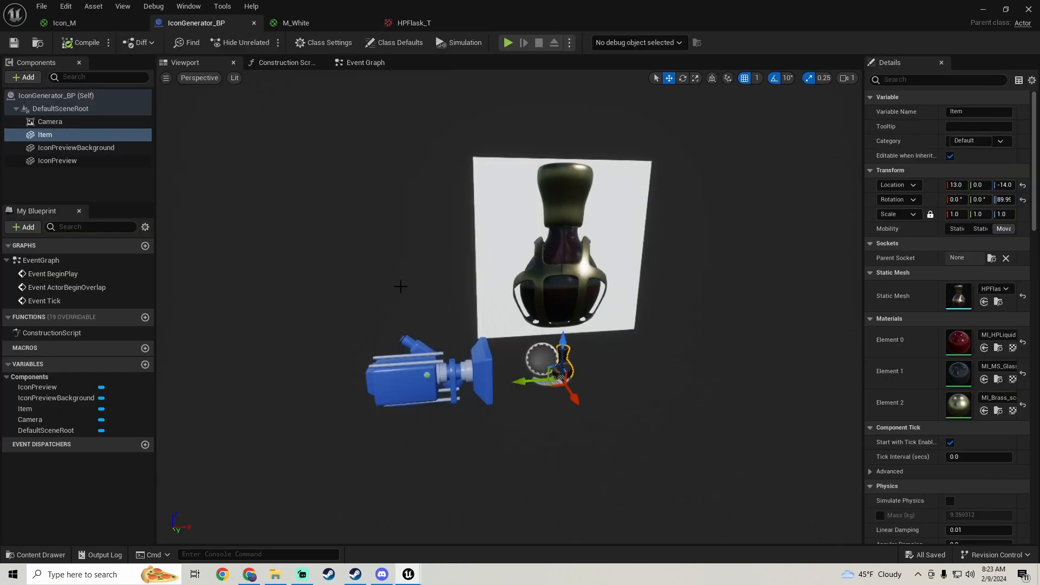
click(429, 24)
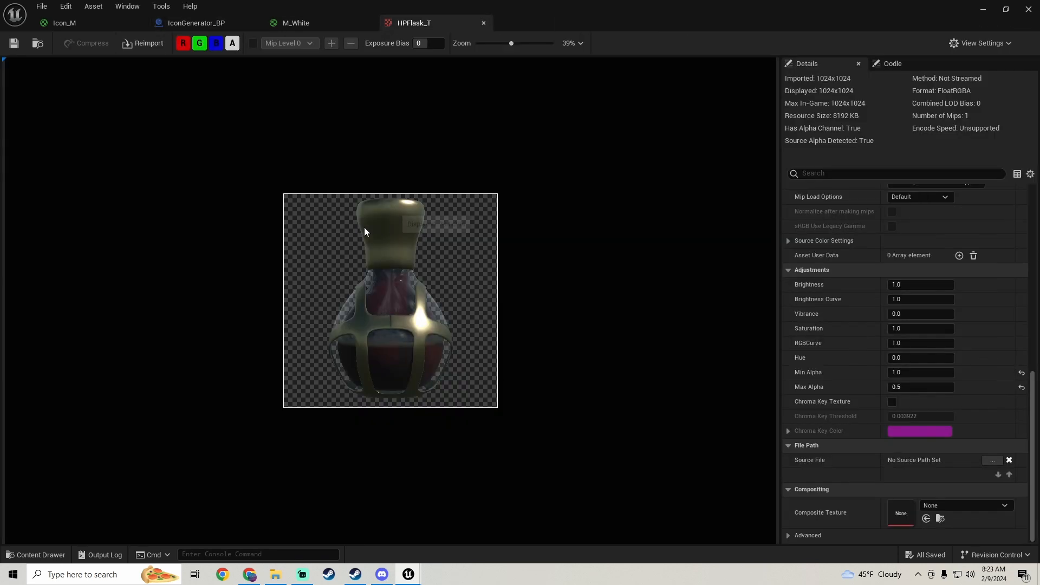
- Return to the level editor and open the ItemInfo_DT data table from the Blueprints/DataTables folder
click(983, 10)
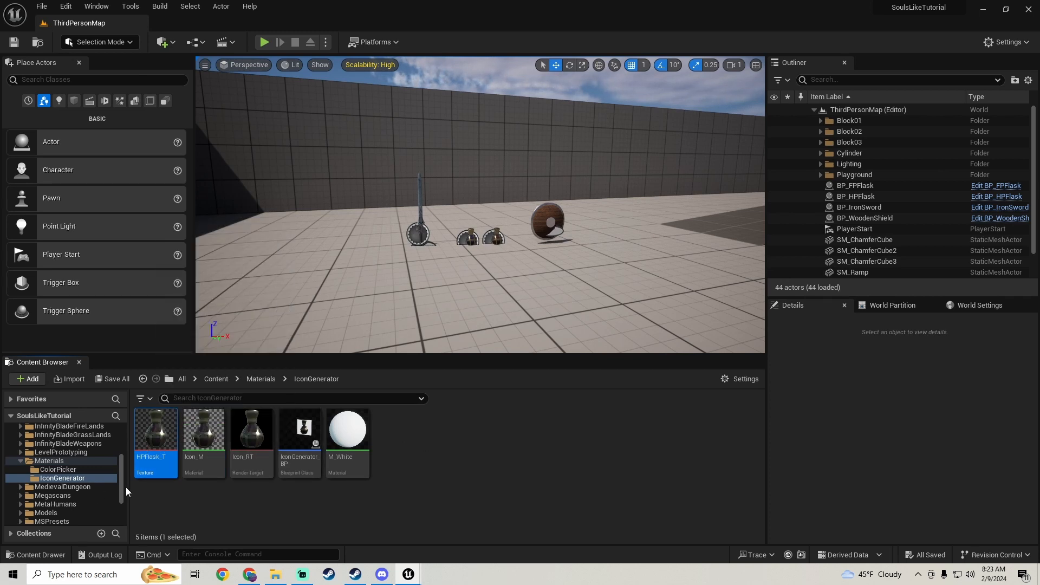
scroll(70, 449, up, 5)
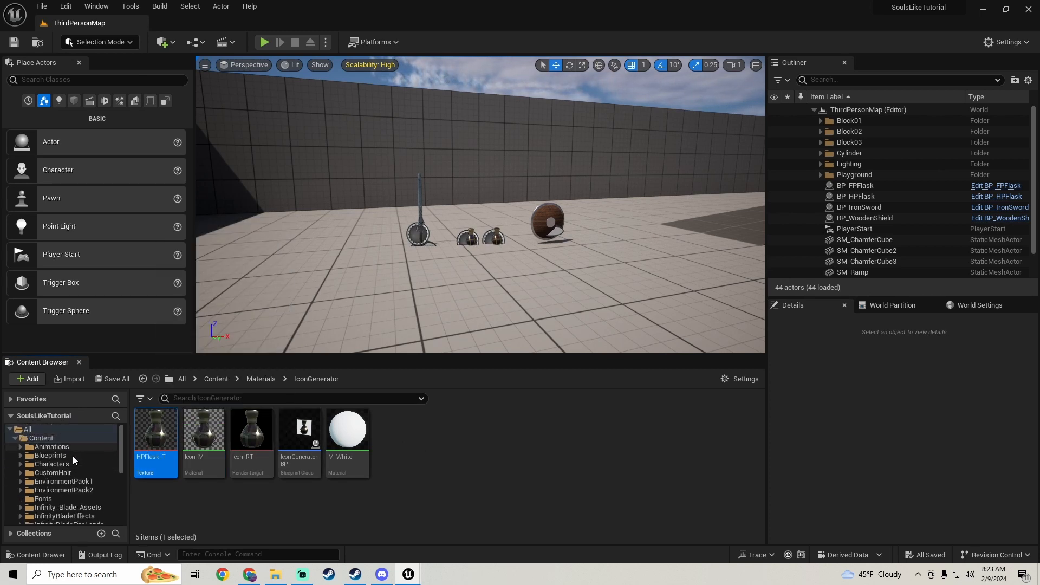
click(63, 455)
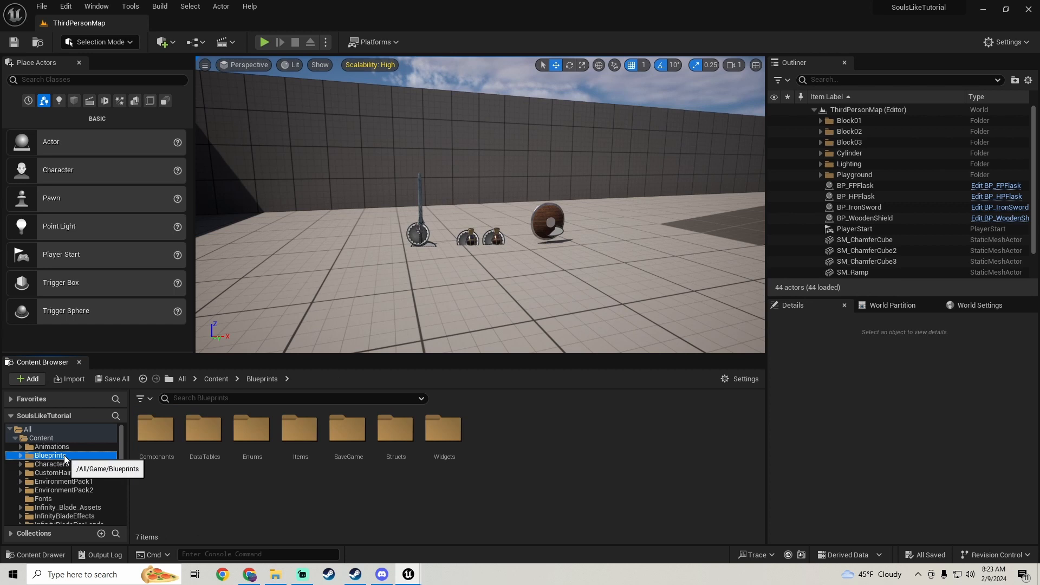
double_click(204, 429)
double_click(157, 479)
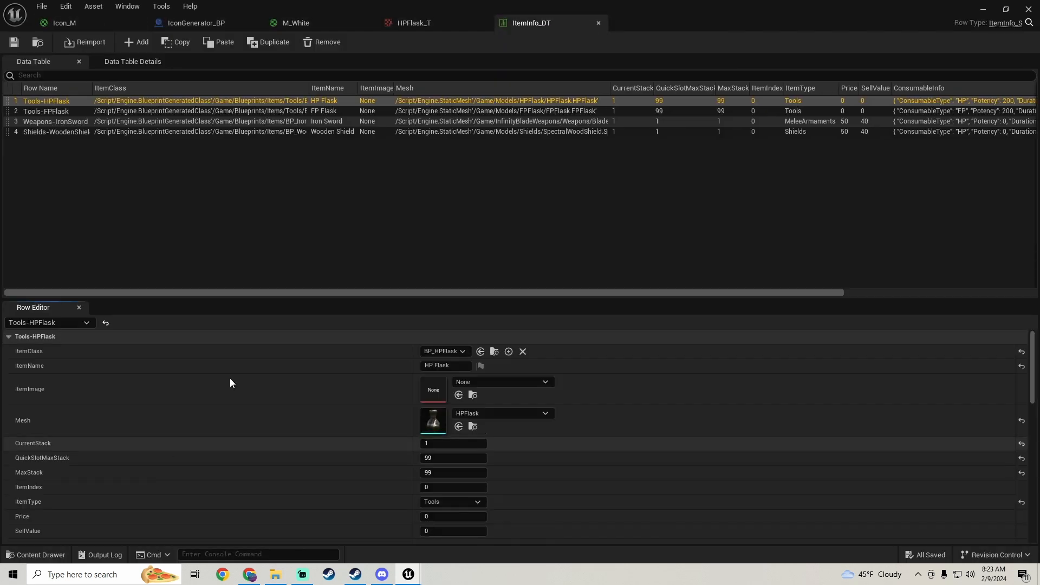
- Assign HPFlask_T as the ItemImage of the Tools-HPFlask row, save the data table and close the editor window
click(491, 380)
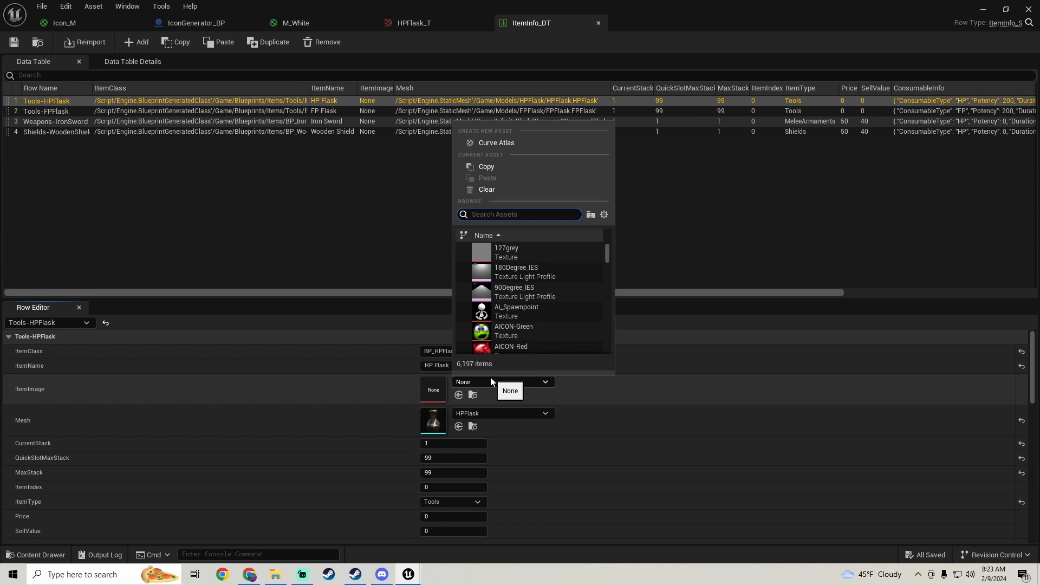
text(hp)
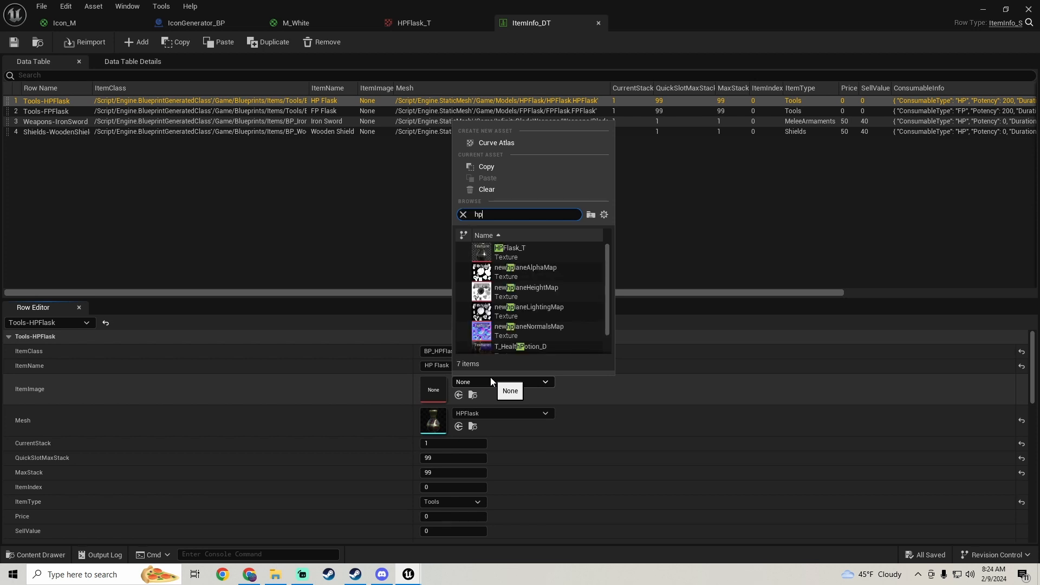
click(526, 250)
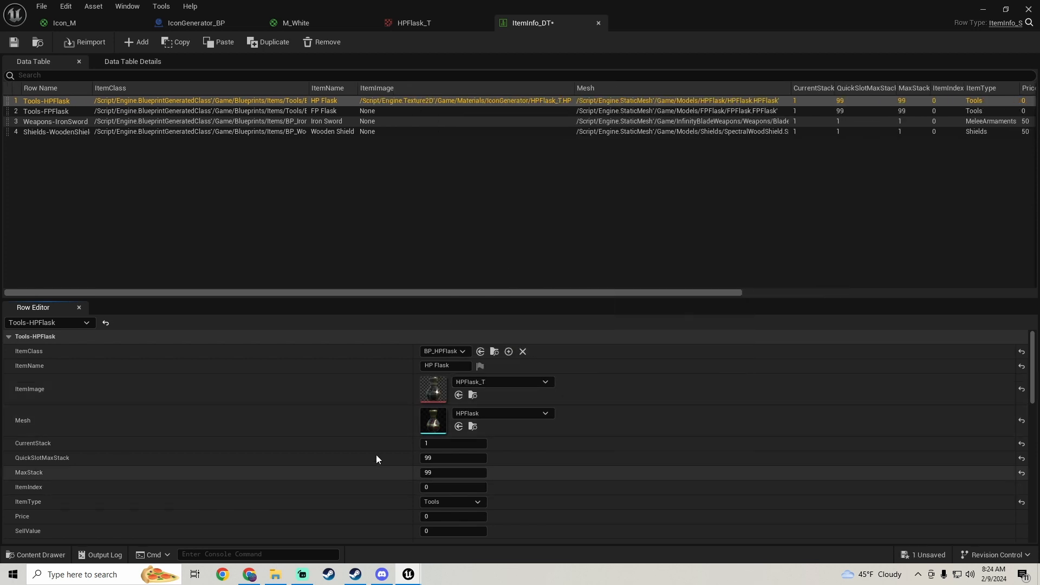
click(14, 43)
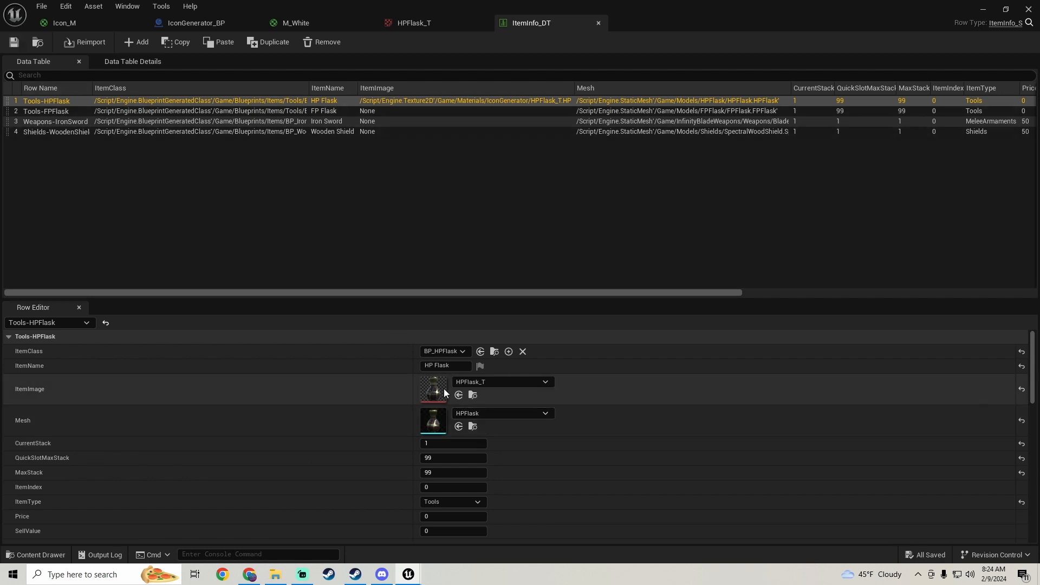
click(1029, 9)
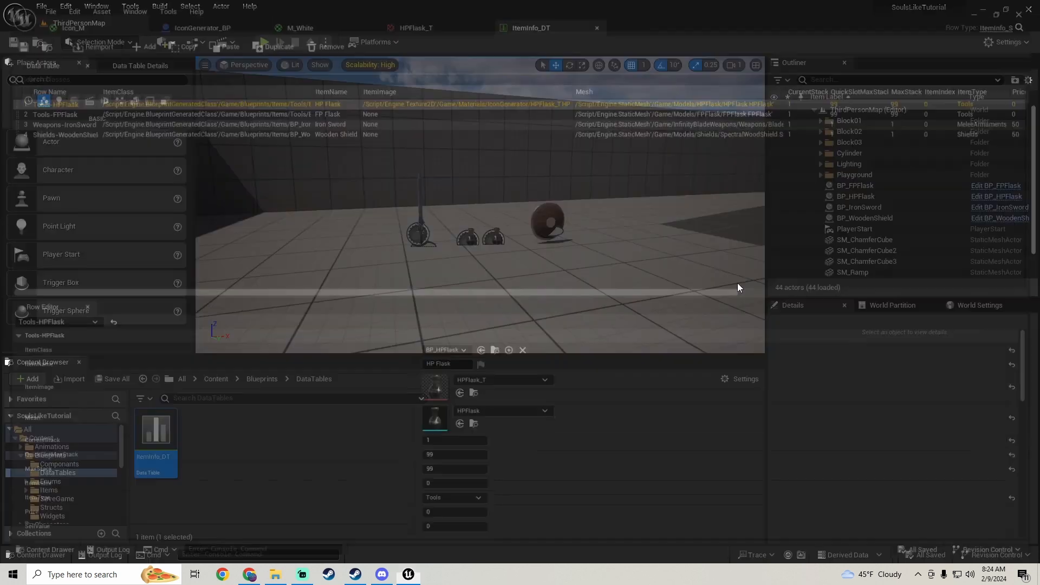
right_drag(456, 340, 456, 340)
right_drag(414, 209, 413, 209)
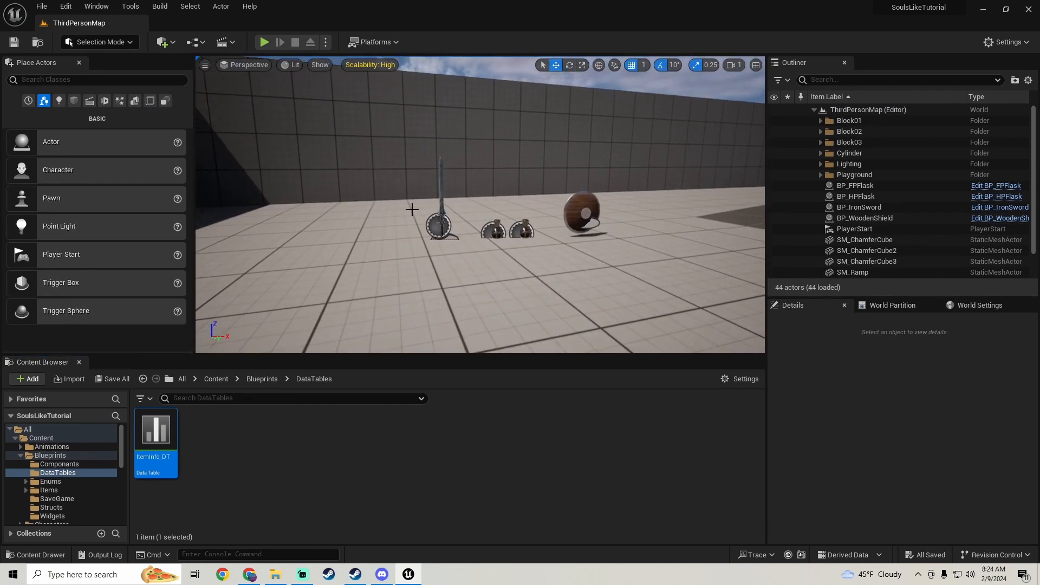